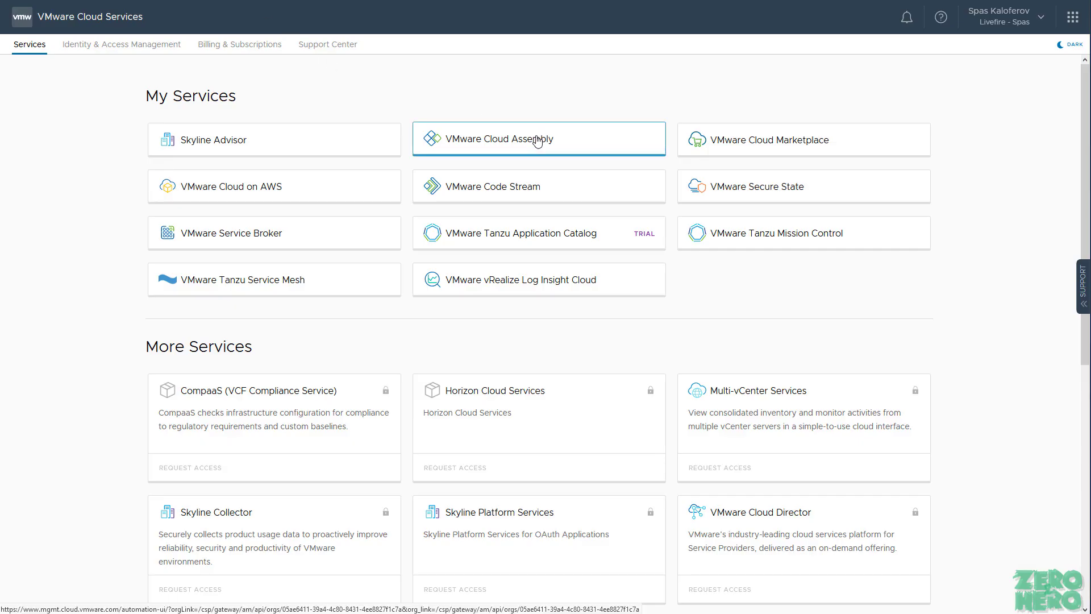
Step: Launch Cloud Assembly and open casGetContextRequest-py (SB) from the Extensibility Actions library
left_click(537, 142)
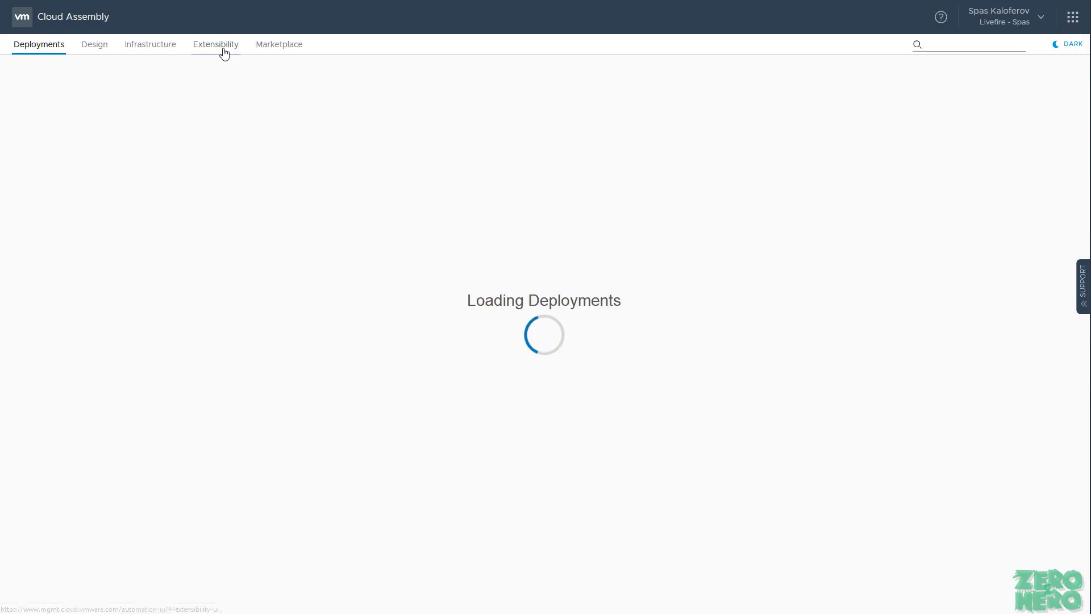
left_click(223, 50)
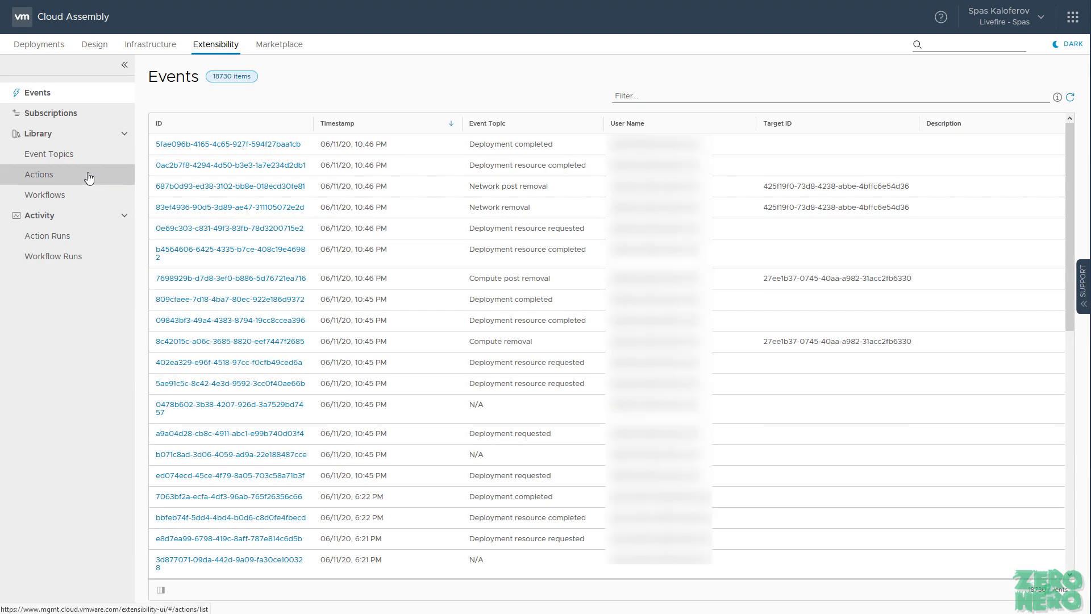
left_click(89, 180)
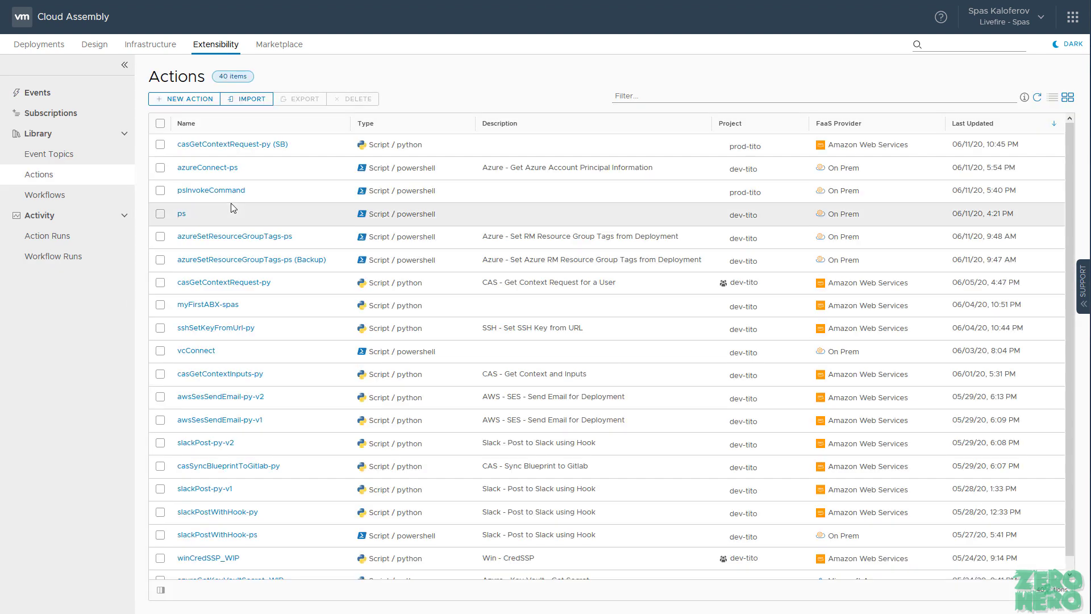
left_click(239, 145)
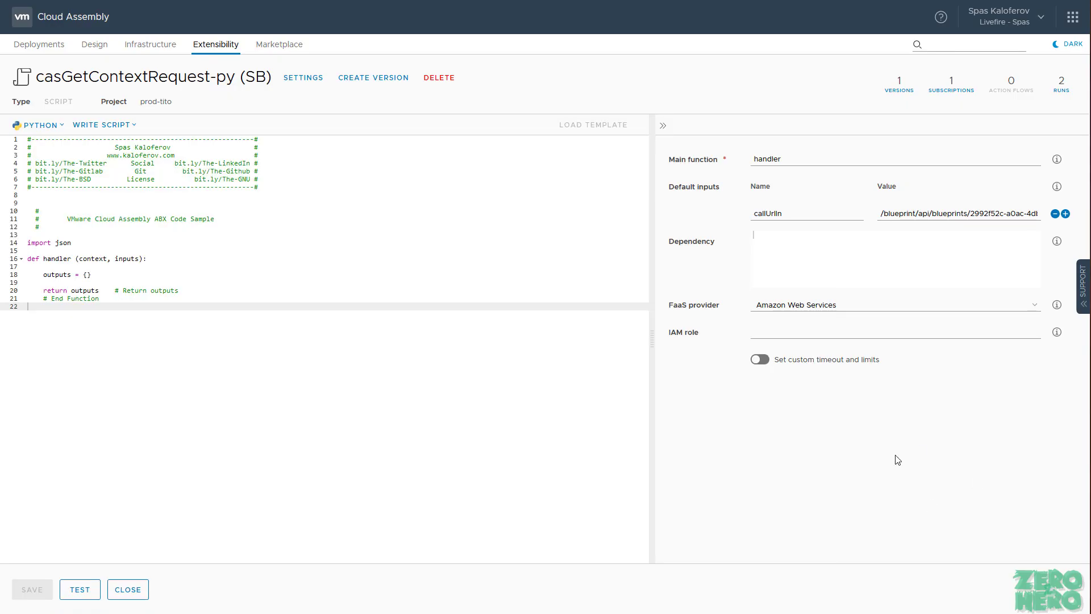
left_click(873, 310)
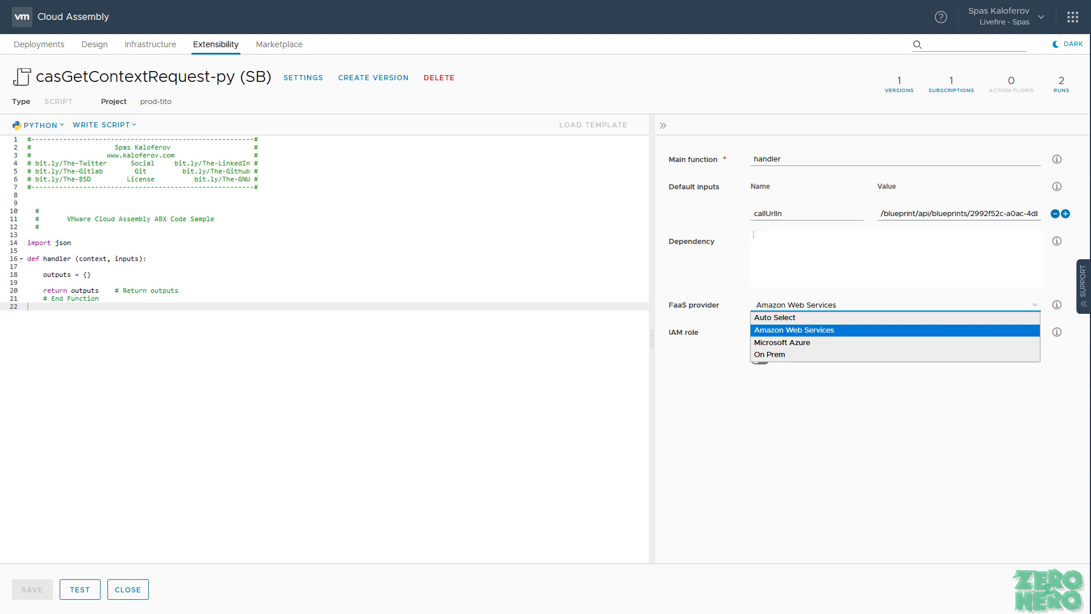
key("Escape")
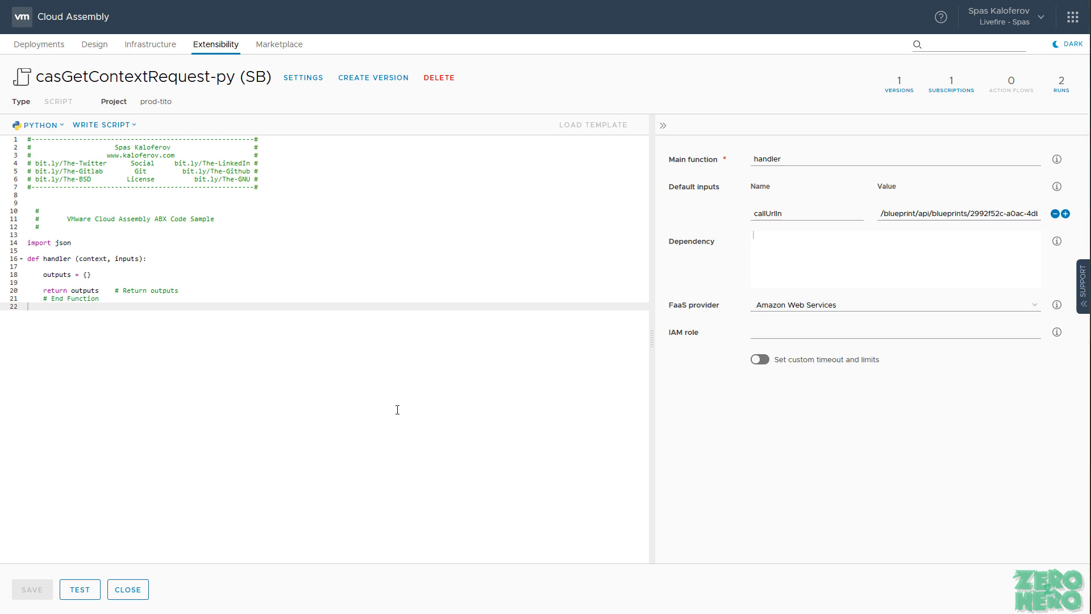
left_click(142, 44)
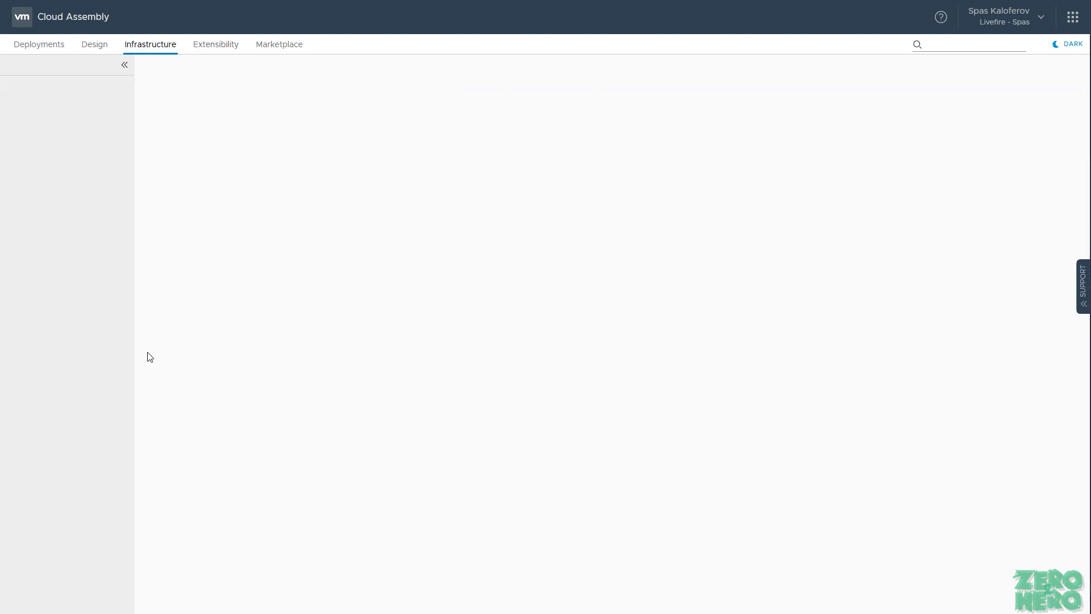
Step: Show the Integrations list and widen its Name column
scroll(97, 401, "down", 1)
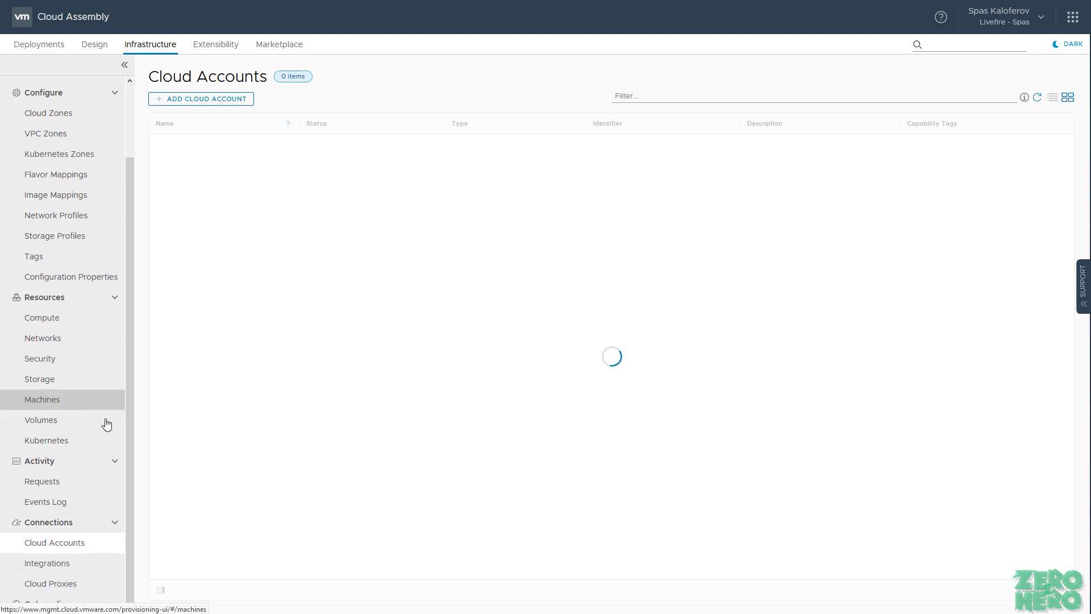
left_click(73, 567)
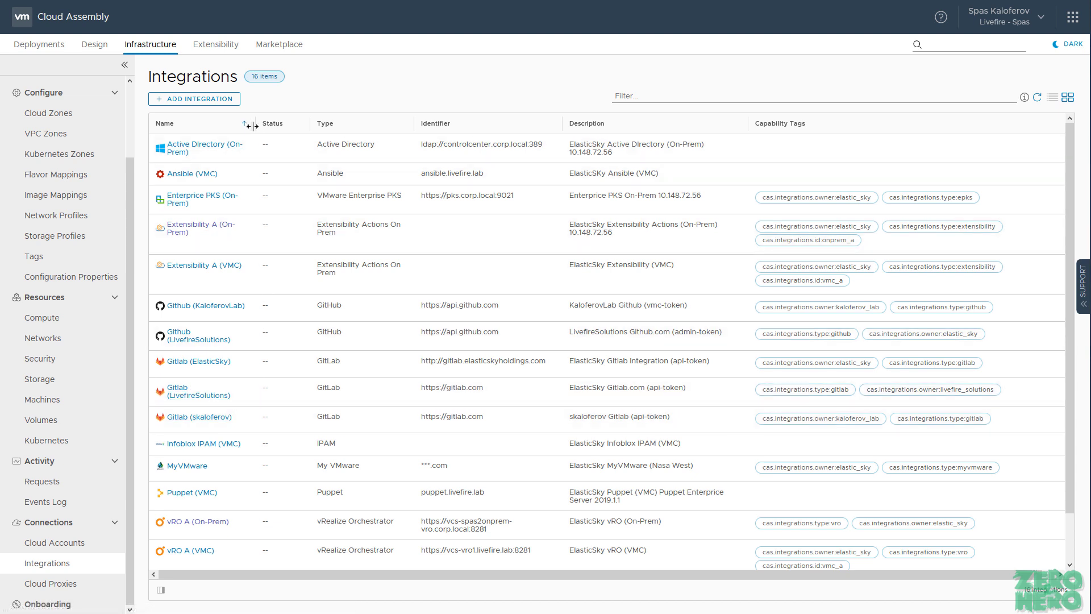
left_click_drag(255, 127, 297, 128)
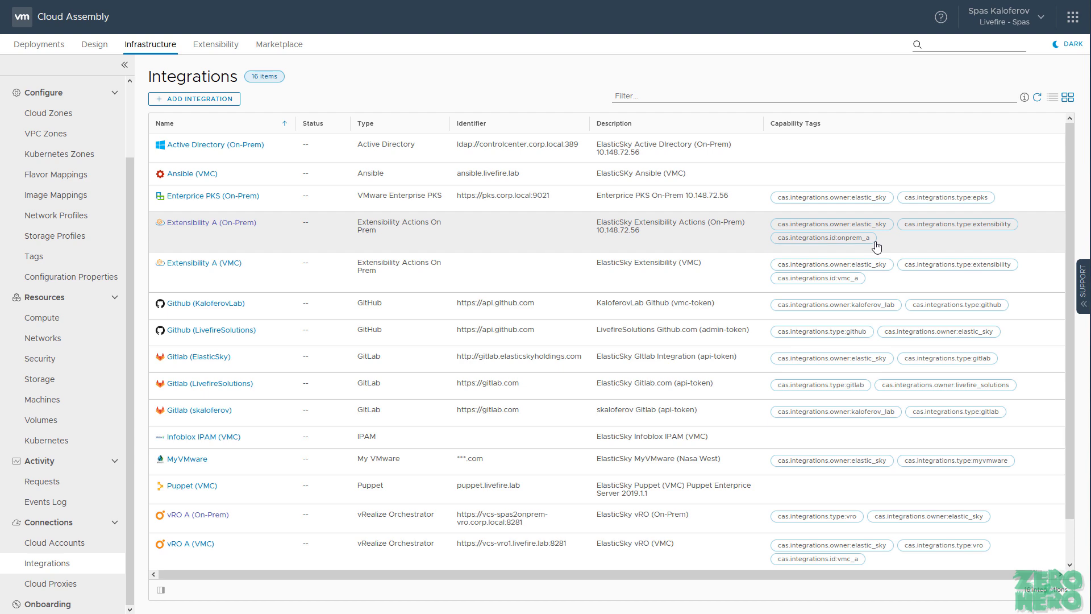
Step: Check the Tag Usage of cas.integrations.id:onprem_a, then close the usage view
left_click_drag(873, 243, 779, 243)
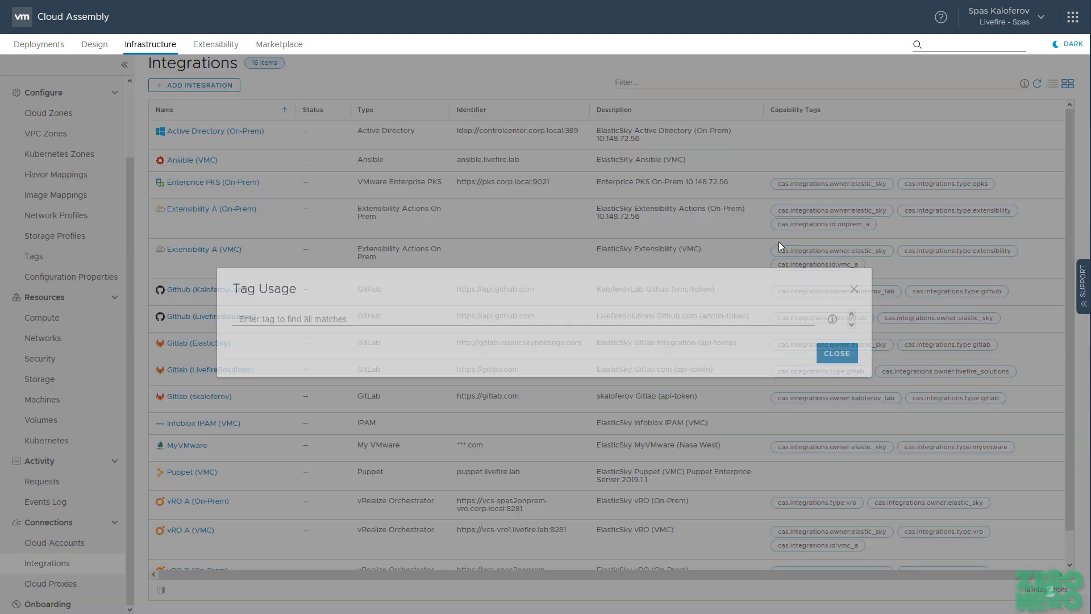
left_click_drag(236, 335, 334, 338)
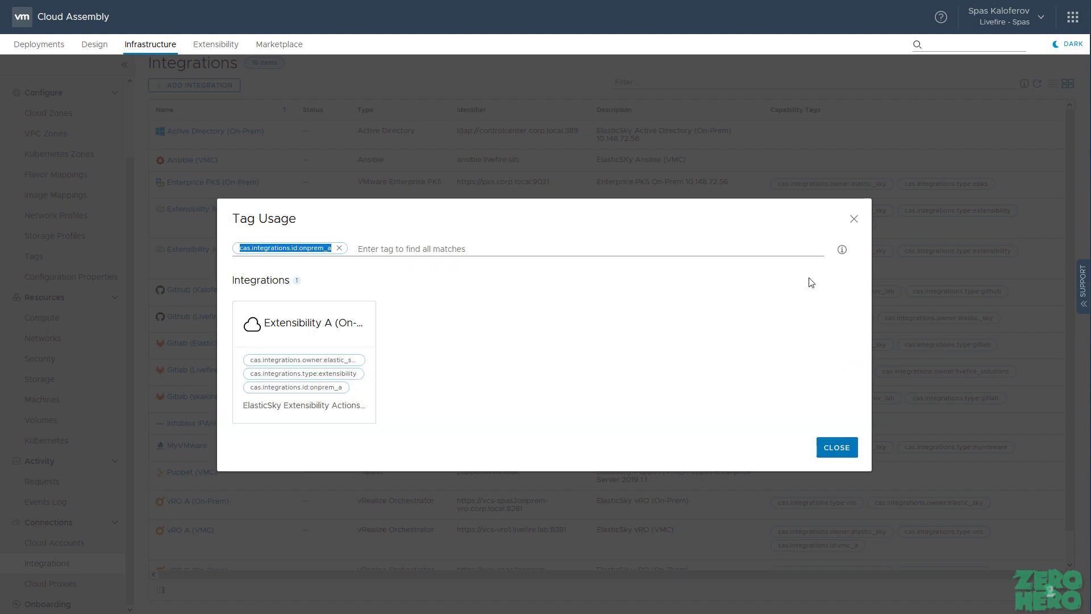
left_click(854, 220)
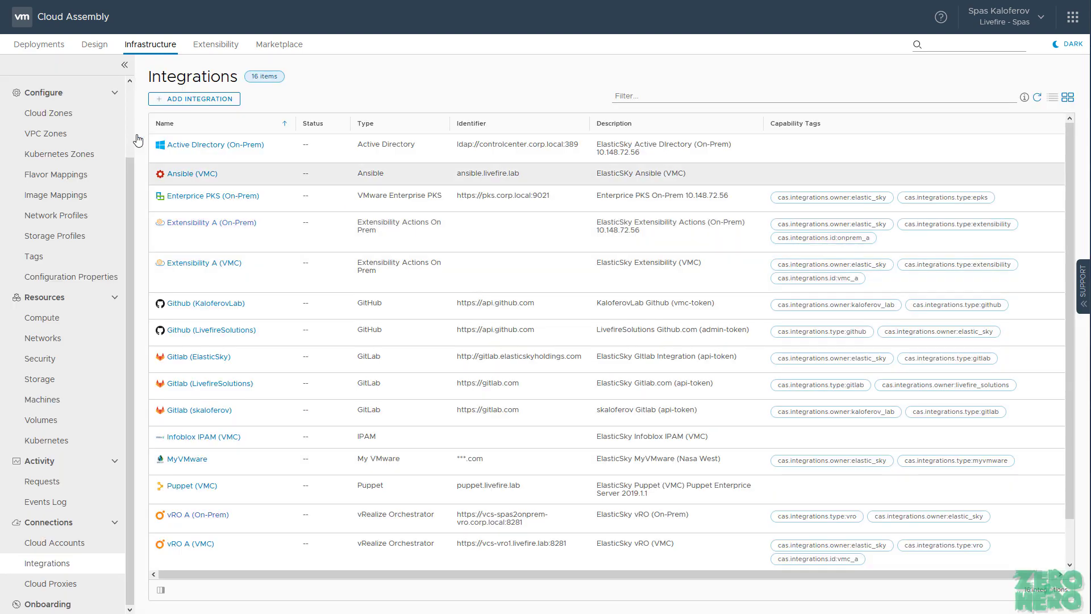
scroll(86, 137, "up", 2)
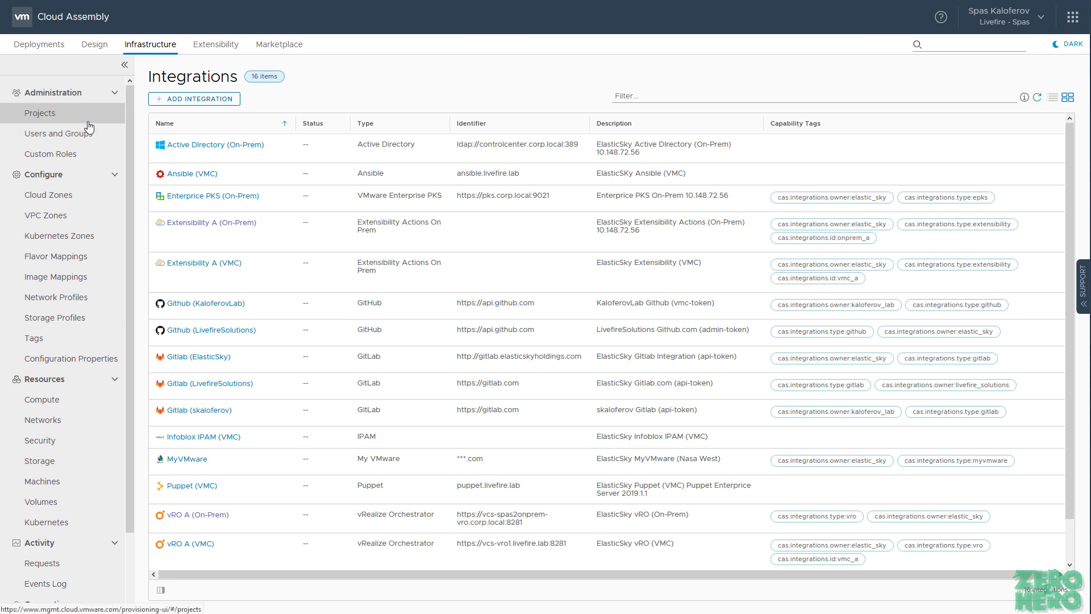
Step: Review prod-tito's extensibility constraint cas.integrations.id:onprem_a:soft under Provisioning, then return to the action editor
left_click(88, 121)
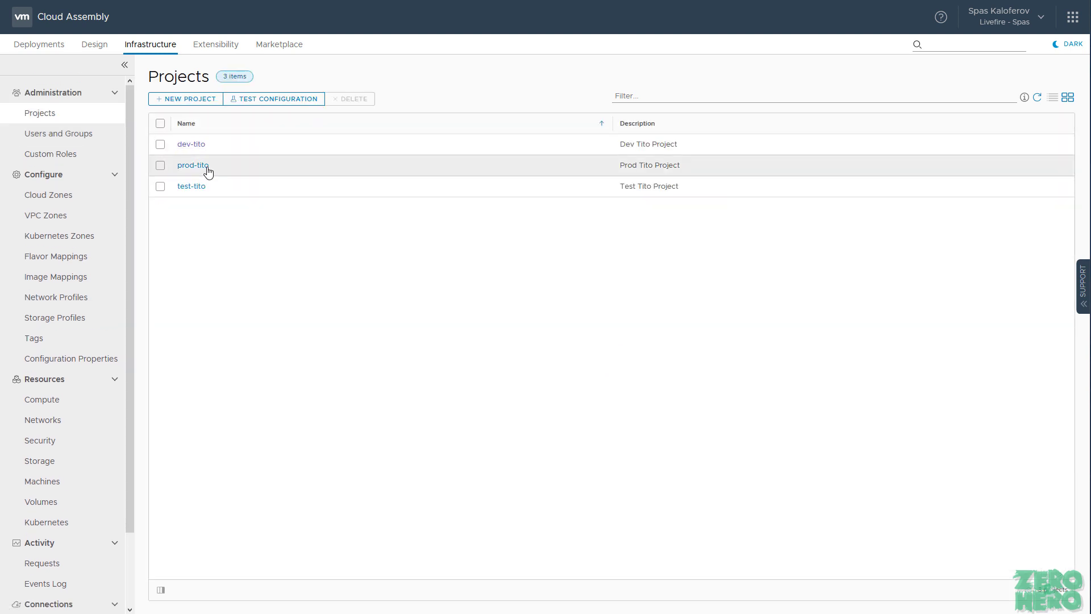
left_click(194, 165)
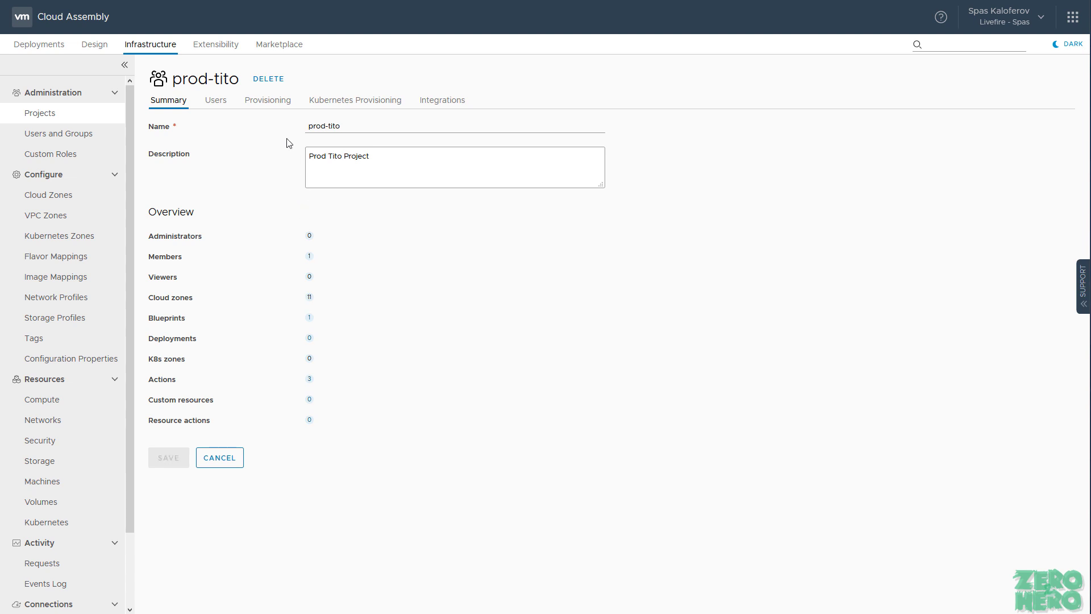
left_click(273, 109)
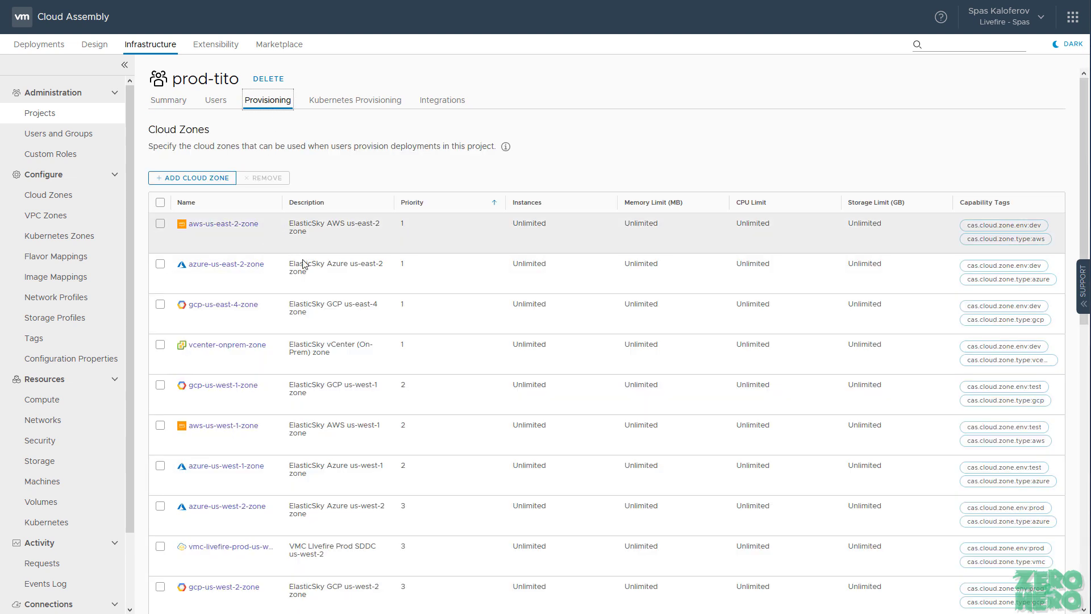
scroll(318, 272, "down", 1)
scroll(341, 307, "down", 7)
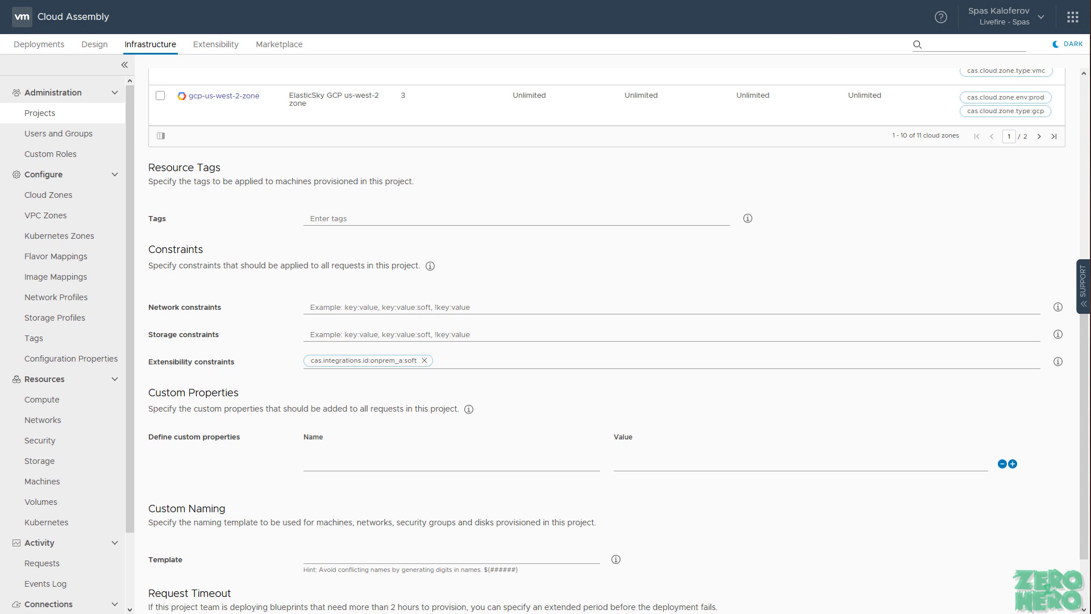
left_click(209, 45)
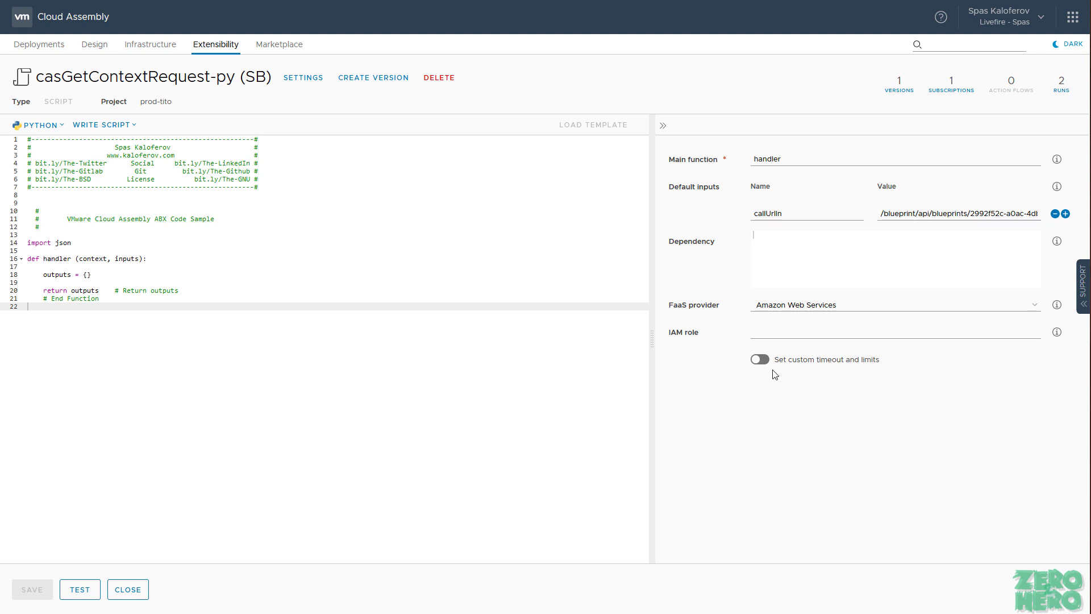
left_click_drag(168, 104, 139, 103)
left_click(85, 259)
double_click(86, 258)
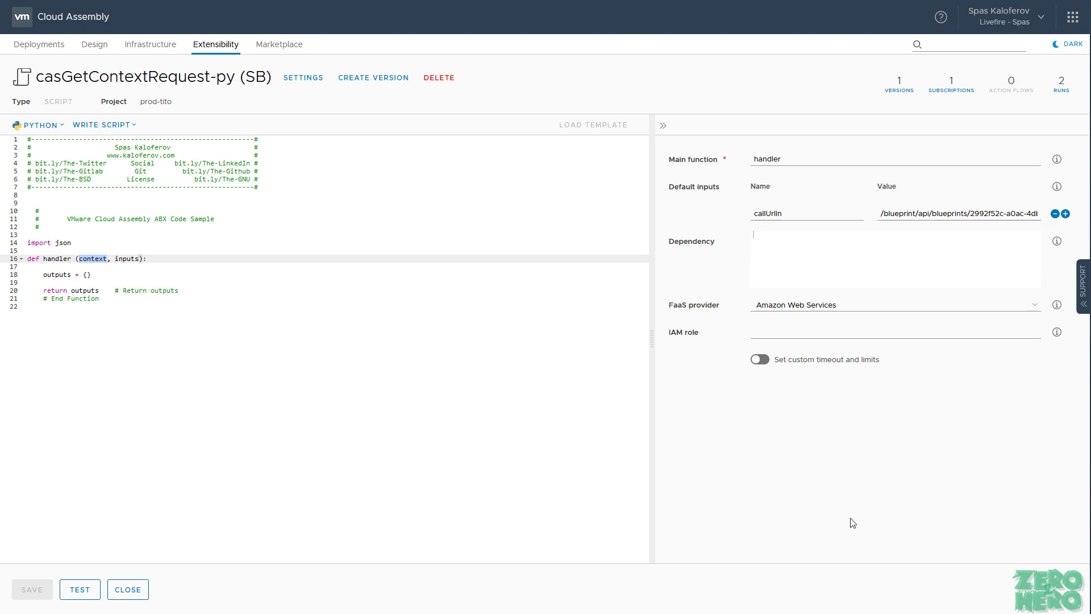
Step: Replace the starter code with the 48-line script and highlight its context.request call
key("ctrl+a")
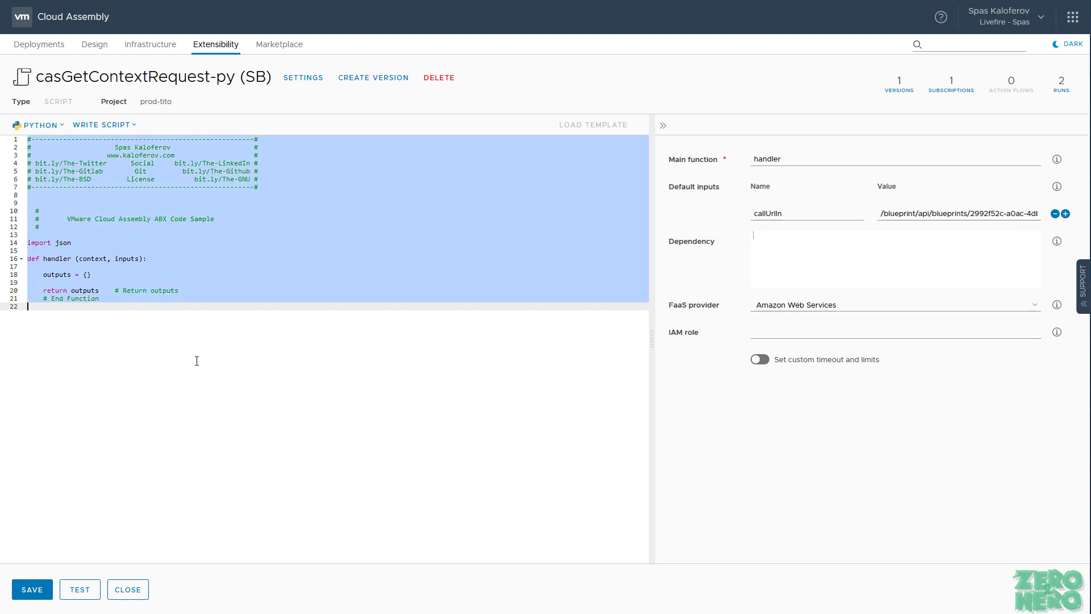
type("#--------------------------------------------------------# #                     Spas Kaloferov                     # #                   www.kaloferov.com                    # # bit.ly/The-Twitter      Social     bit.ly/The-LinkedIn # # bit.ly/The-Gitlab        Git         bit.ly/The-Github # # bit.ly/The-BSD         License          bit.ly/The-GNU # #--------------------------------------------------------#     #   #       VMware Cloud Assembly ABX Code Sample   #   # [Info]   #   - Example of an POST and GET calls that use the contect.request()   # [Inputs]   #   - callUrlIn (String): Call Url   # [Outputs]   # [Dependency]   # [Subscription]   # [Thanks]   #  import json  def handler (context, inputs):      callUrl = inputs['callUrlIn']      # Supported API's : /provisioning /project-service/api /blueprint/api /deployment/api /codestream/api /iaas/api     resp_call = context.request(callUrl, 'GET', '')  # Execute call      resp_json = {}  # Response JSON      resp_json = json.loads(resp_call['content'])       outputs = {    # Set action outputs         \"response\": resp_json,         \"status\": resp_call['status'],         \"trigger\": context.action_trigger,     }      print(json.dumps(outputs))    # Write action output to console       return outputs    # Return outputs     # End Function")
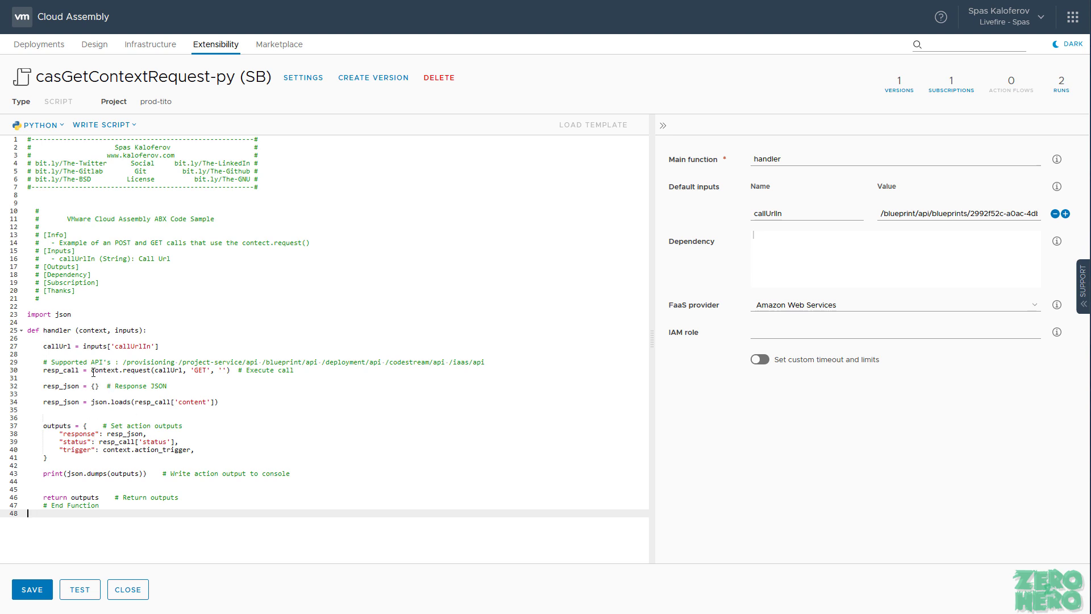
left_click_drag(151, 371, 91, 370)
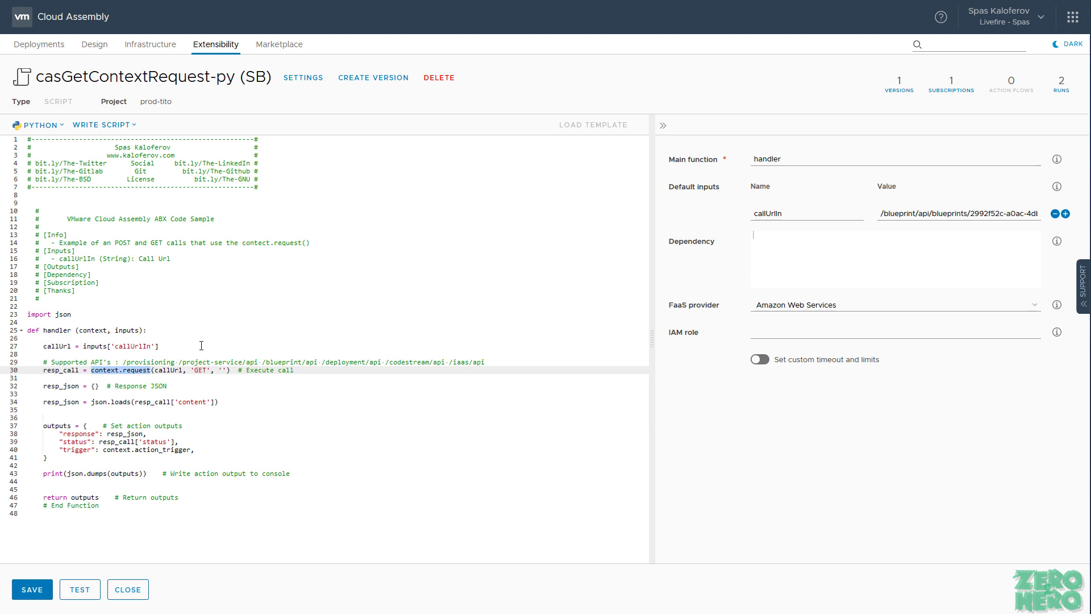
Step: Review the callUrlIn default blueprint URL and the GET method on line 30
left_click_drag(944, 213, 872, 213)
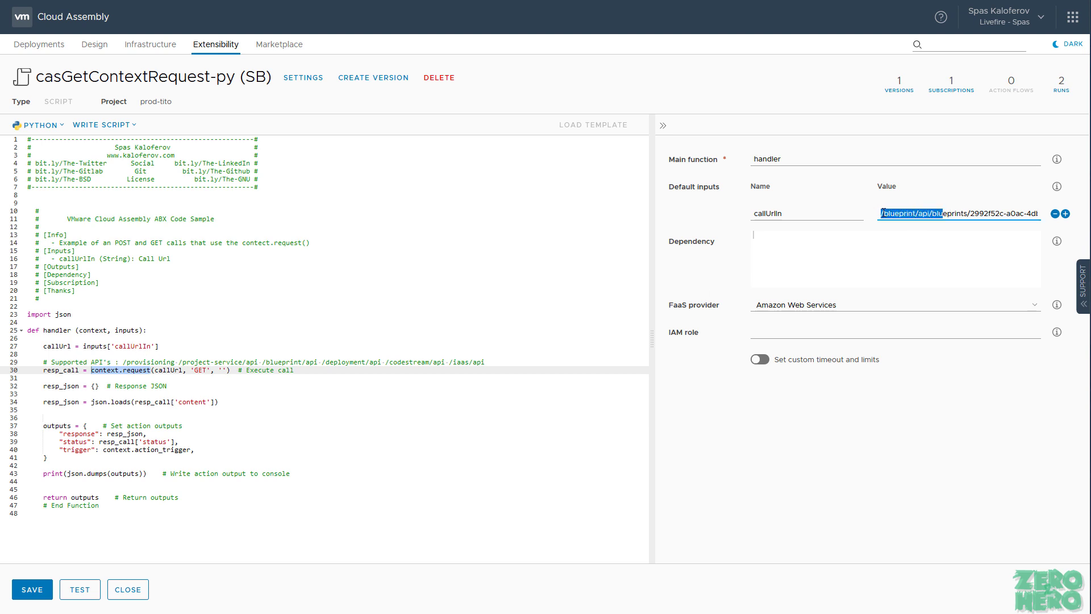
left_click(883, 211)
left_click_drag(986, 213, 1010, 216)
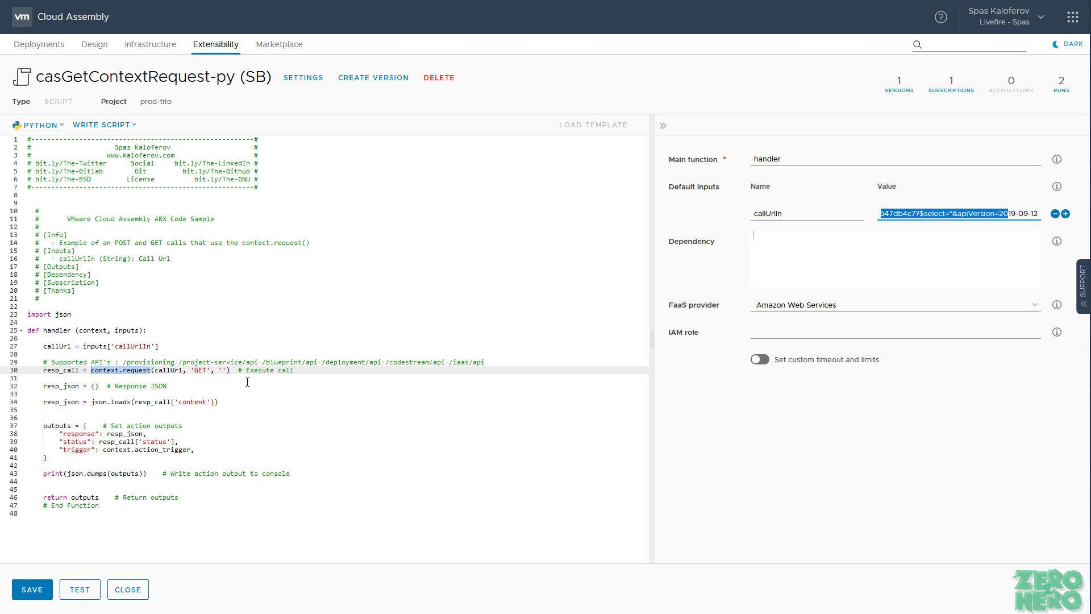
left_click(199, 370)
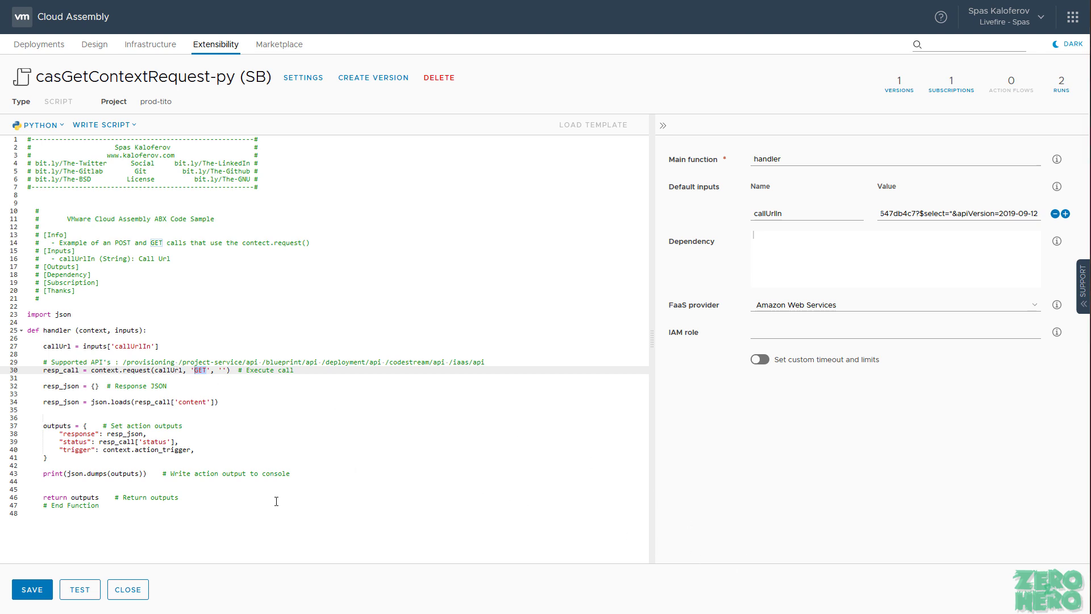
left_click(39, 593)
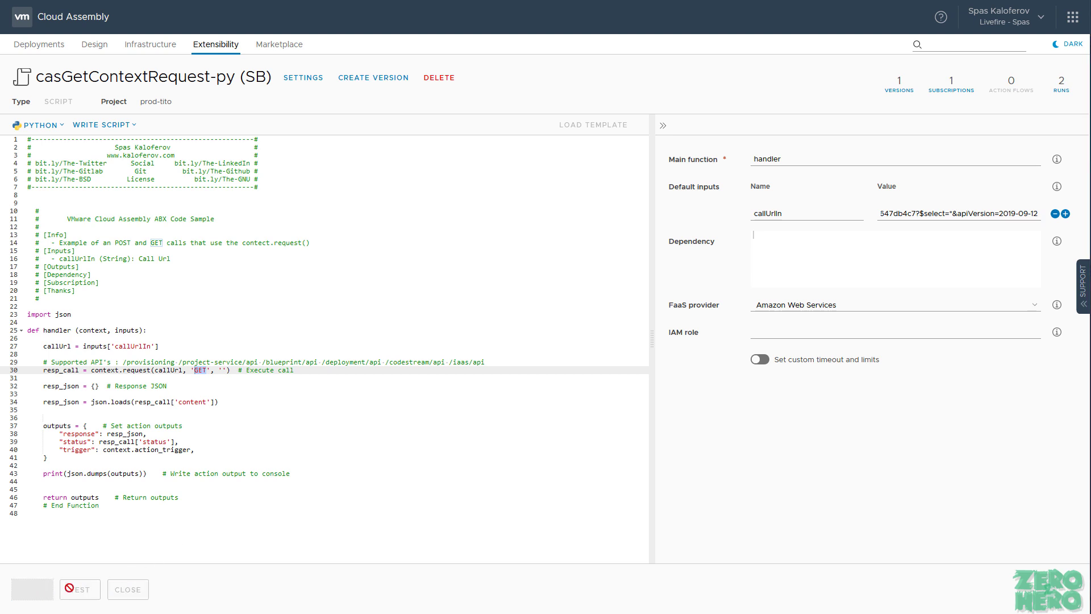
left_click(80, 593)
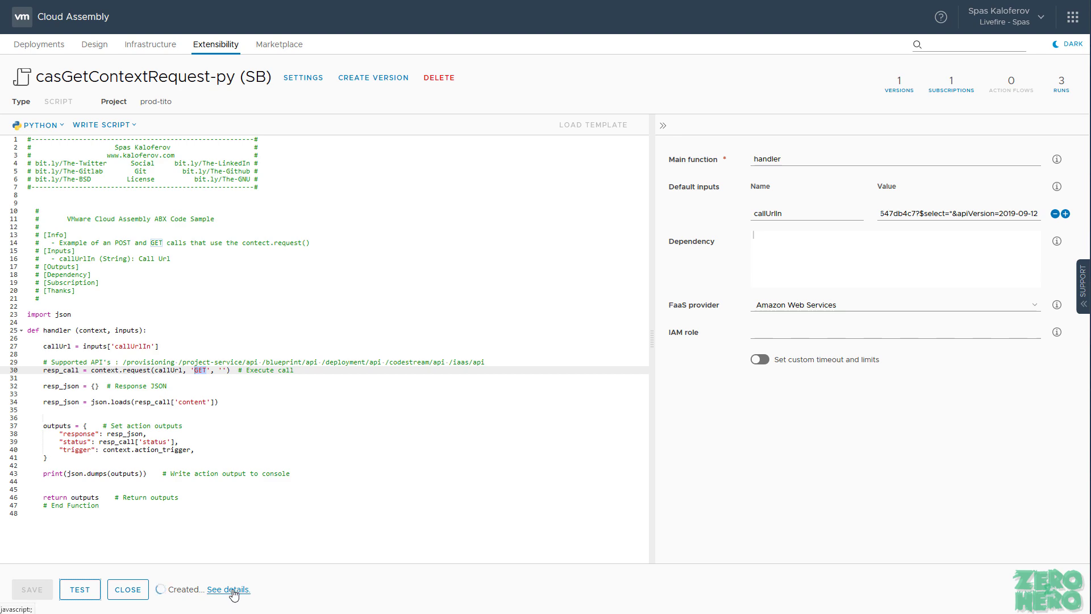
left_click(232, 591)
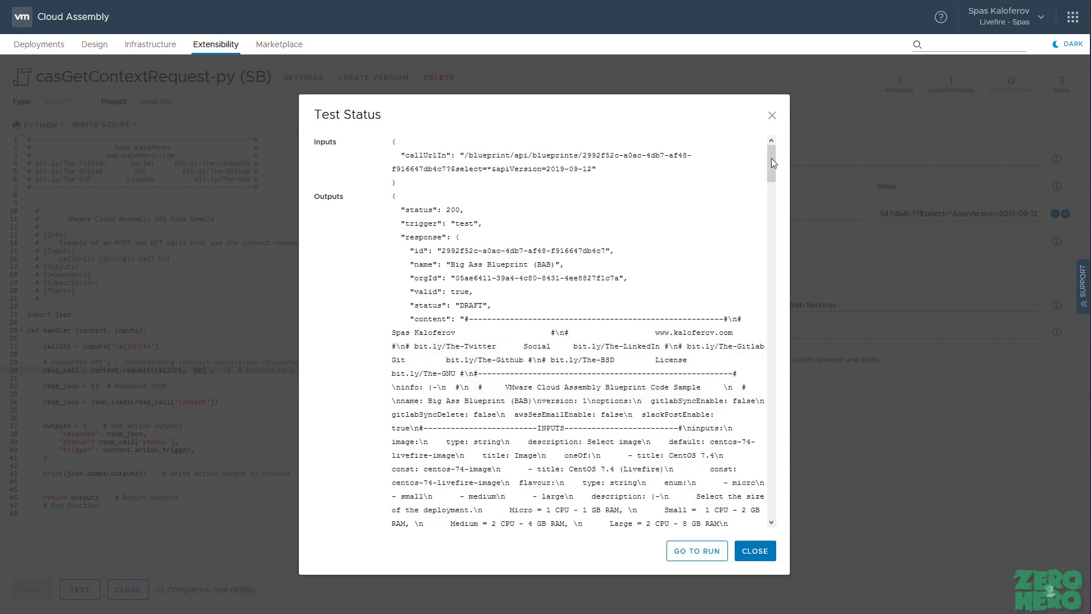
left_click_drag(771, 156, 796, 503)
Step: Close the test results and point out the deployment, codestream and iaas APIs in the comment
left_click(765, 552)
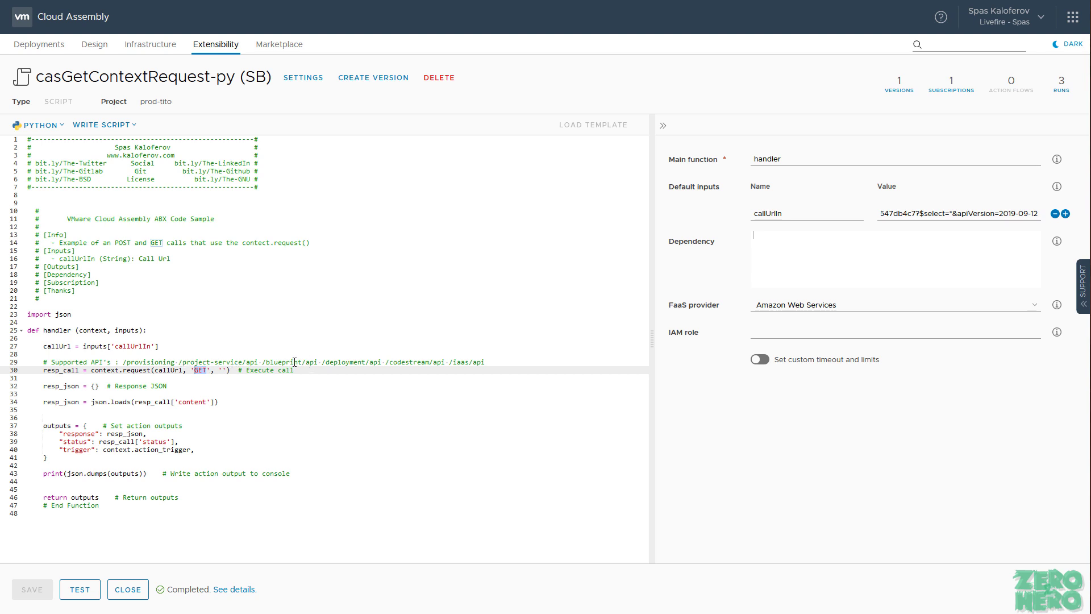
double_click(357, 363)
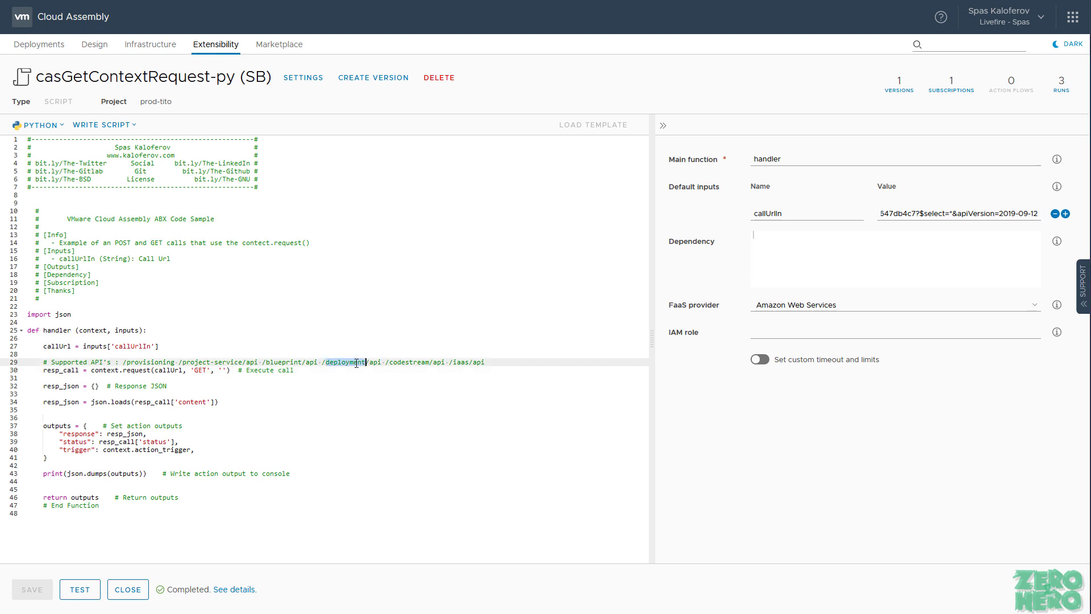
double_click(408, 362)
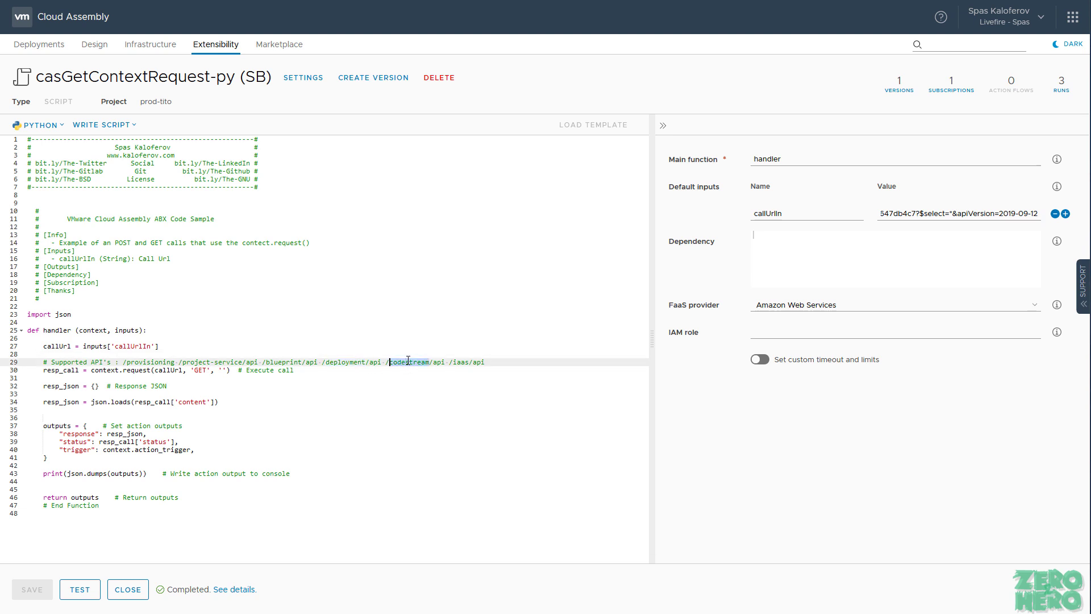
double_click(462, 362)
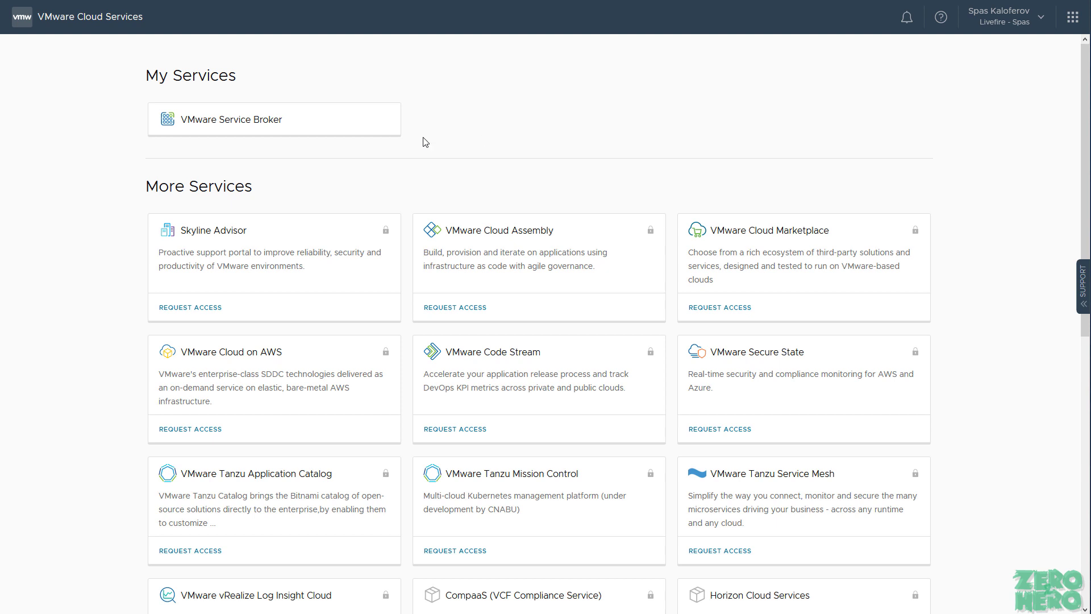
Step: Open VMware Service Broker from My Services in Cloud Services
left_click(280, 133)
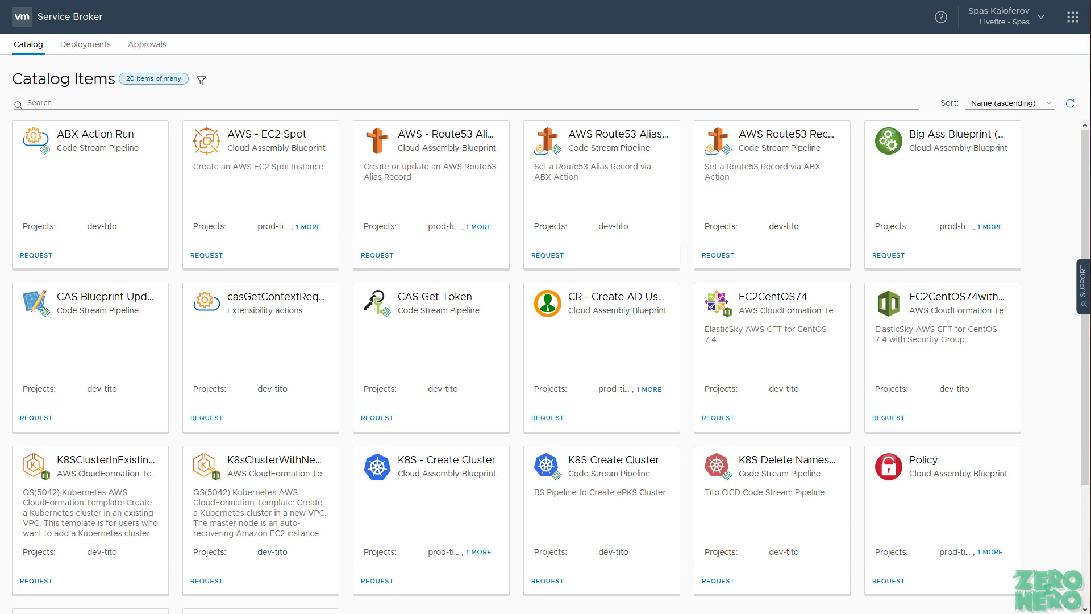
Step: Request the casGetContextRequest-py (SB) item from the Service Broker catalog
left_click(214, 419)
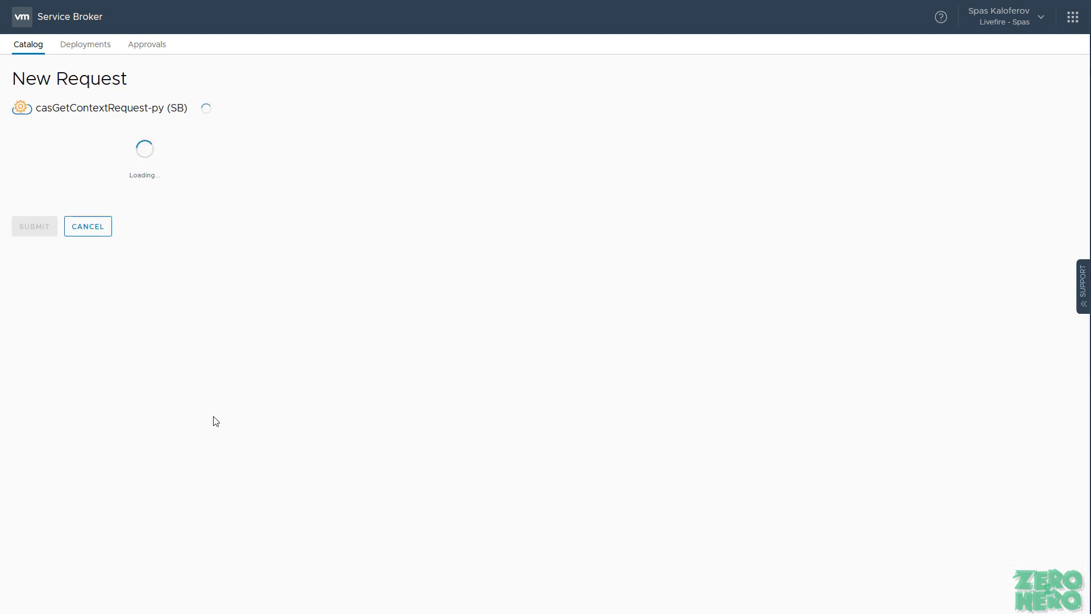
Step: Name the deployment 'Test Context', keep project dev-tito, and submit the request
left_click(166, 146)
type("Test SB")
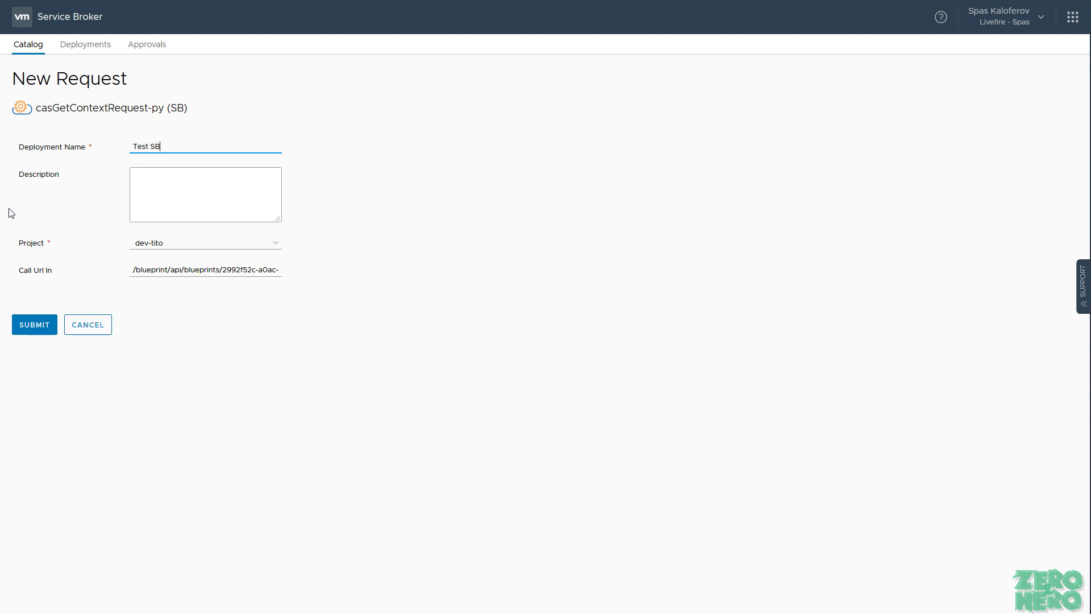
key("ctrl+shift+Left")
type("Context")
left_click(43, 329)
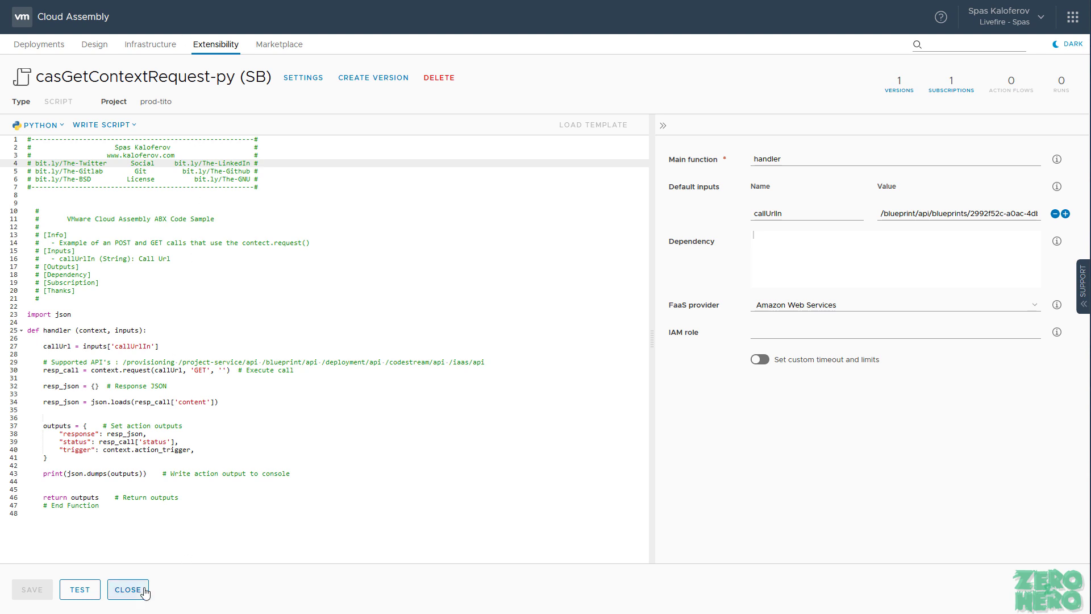
Step: Close the editor, refresh Action Runs until the new run appears, and open the failed run
left_click(134, 591)
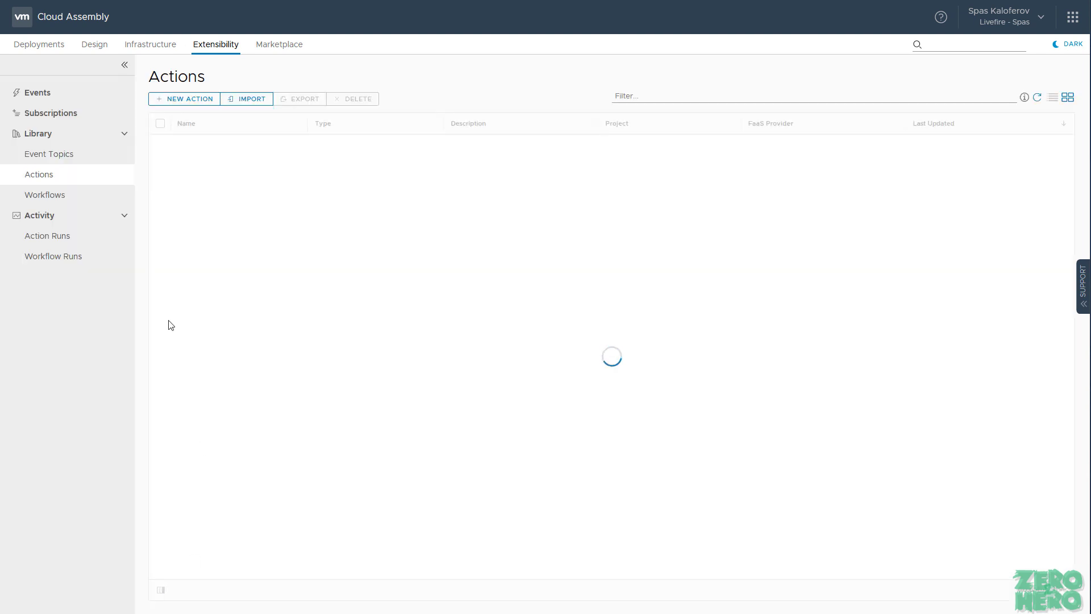
left_click(99, 239)
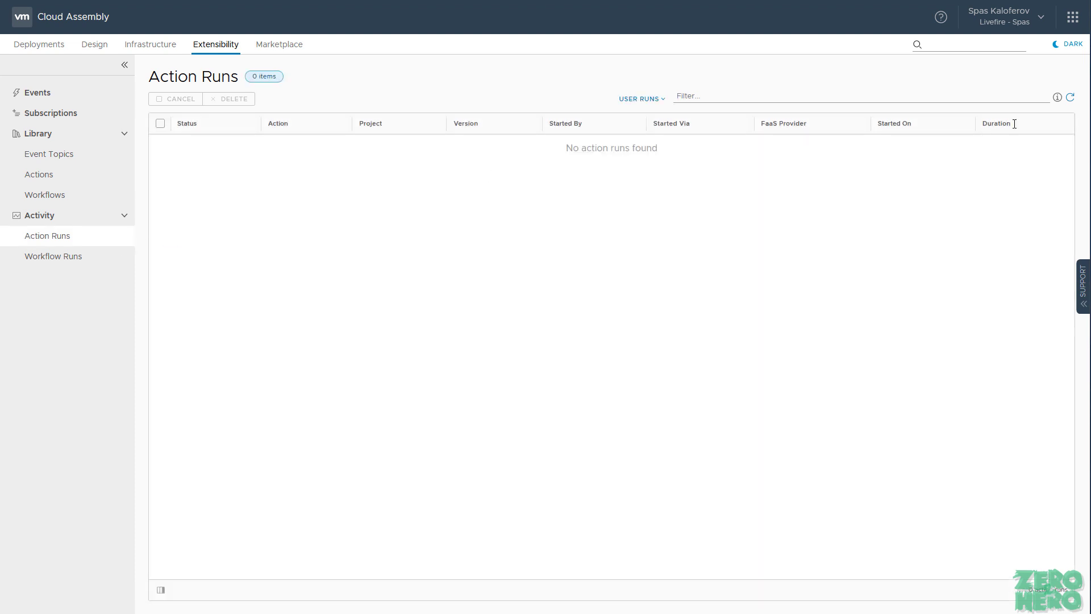
left_click(1070, 98)
left_click(1069, 98)
left_click(1068, 103)
left_click(1070, 104)
left_click(1071, 100)
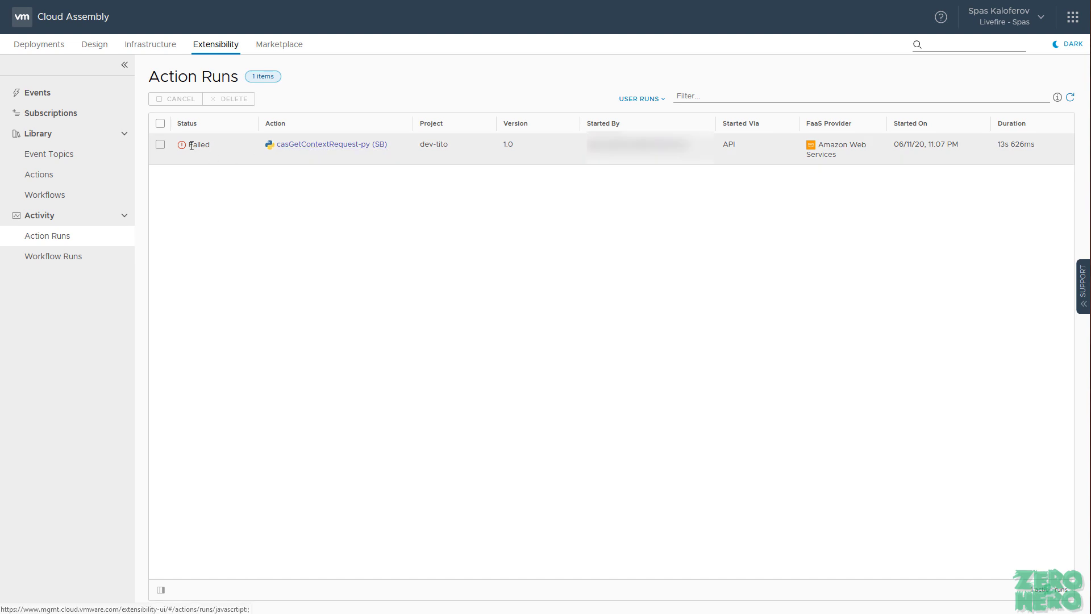
left_click(322, 147)
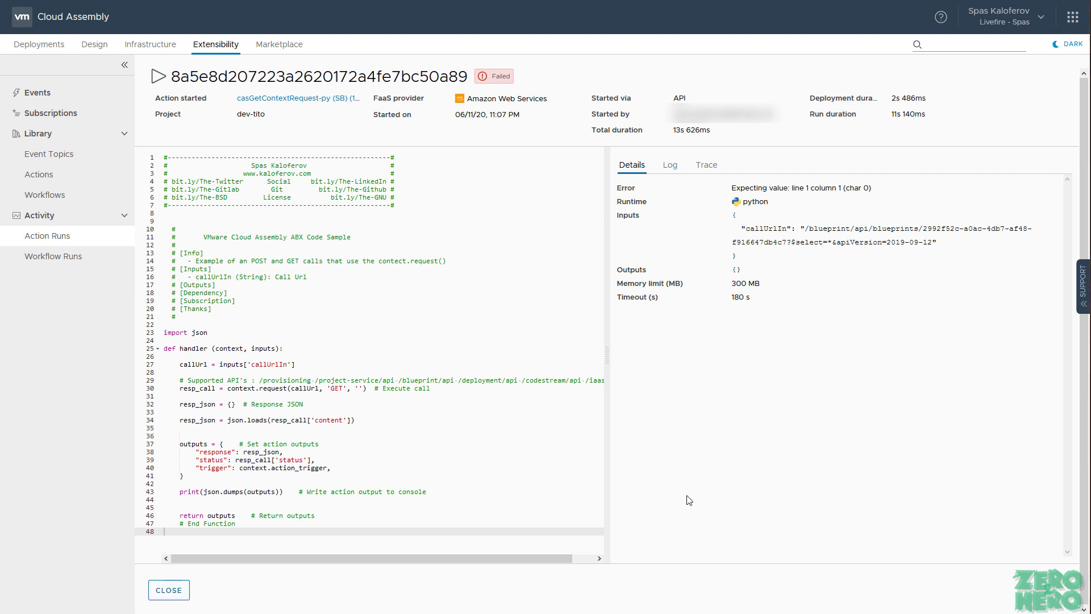
Step: Close the failed run's details and reopen casGetContextRequest-py (SB) from the Actions library
left_click(82, 178)
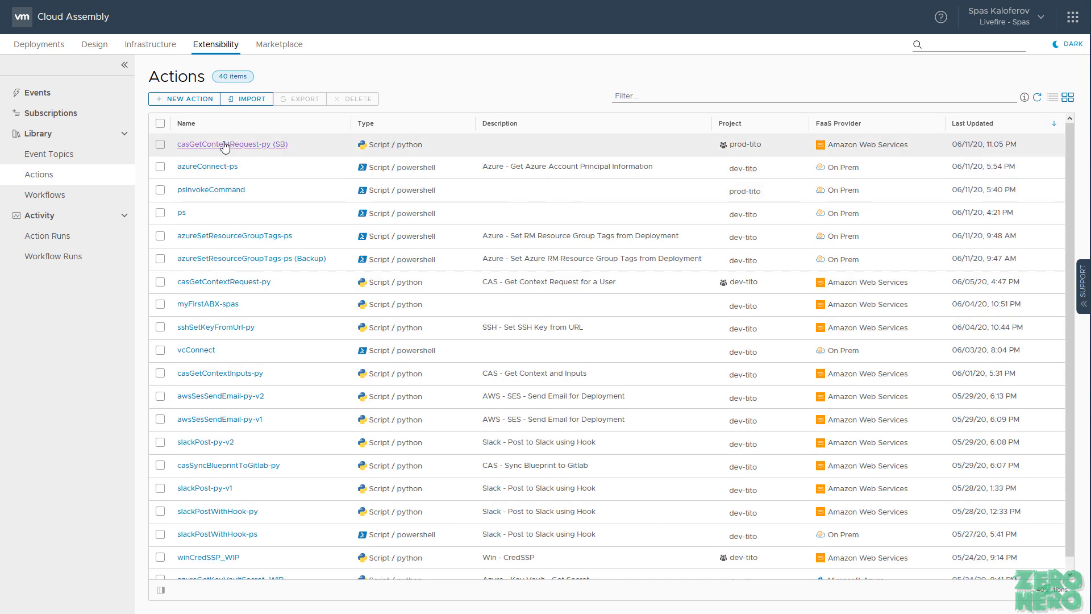
left_click(221, 144)
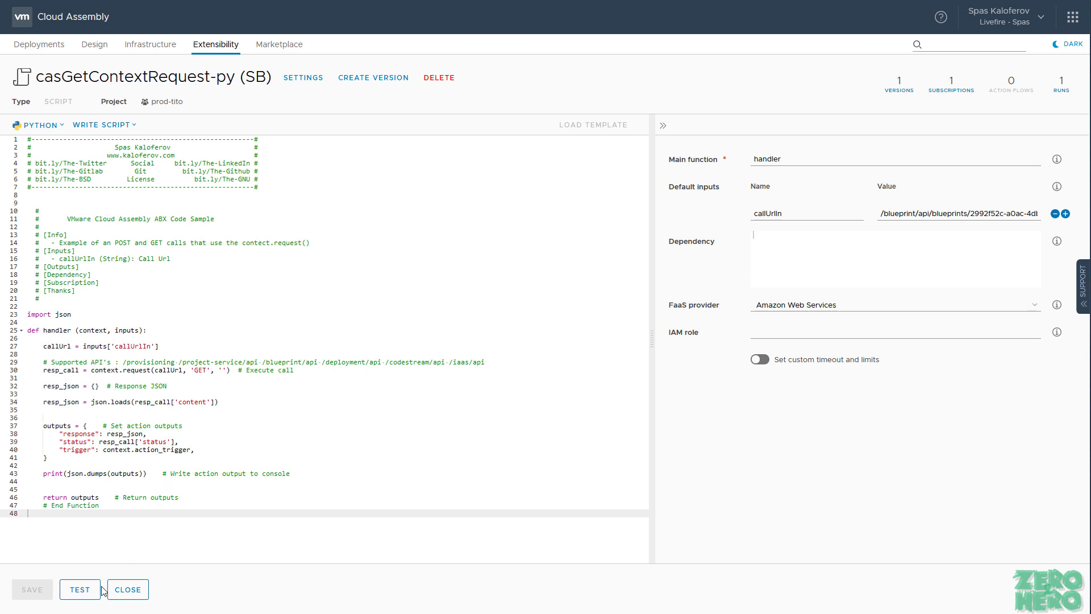
Step: Rerun the action test and confirm its outputs show status 200 with trigger 'test'
left_click(80, 596)
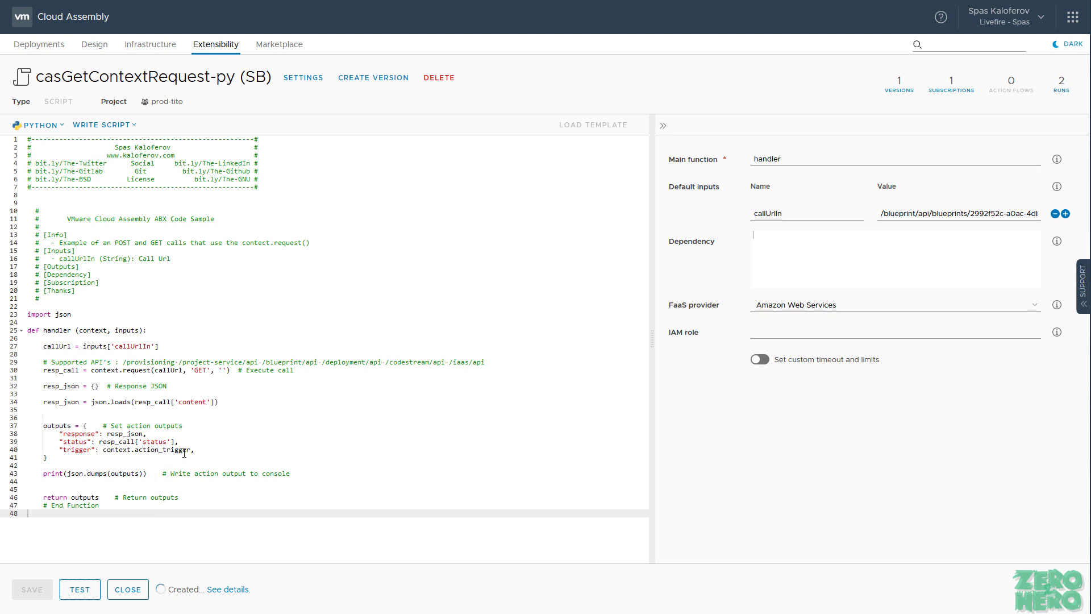
left_click_drag(192, 451, 104, 451)
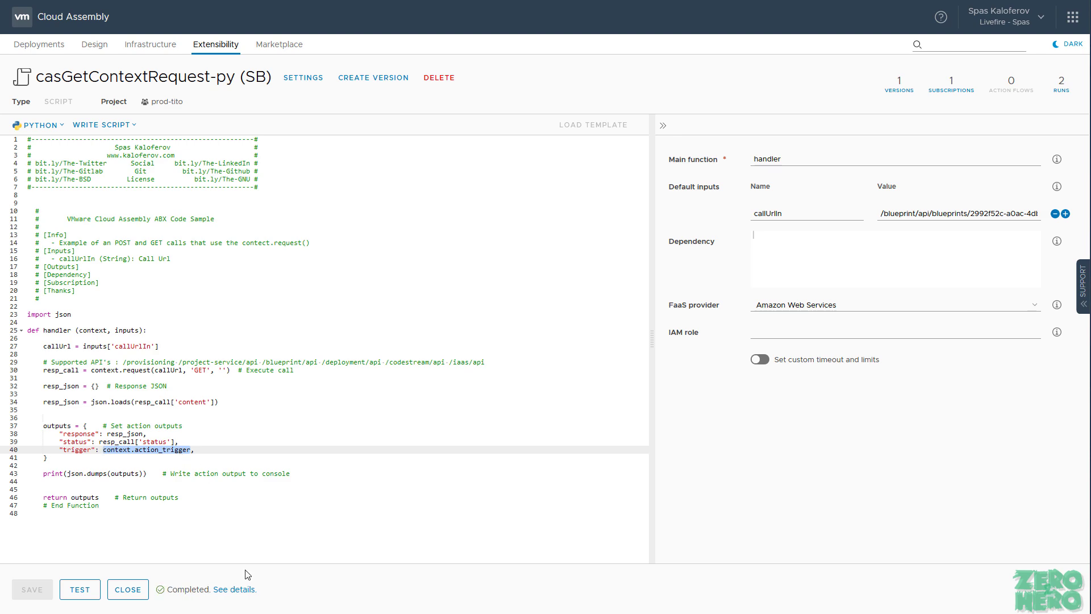
left_click(234, 590)
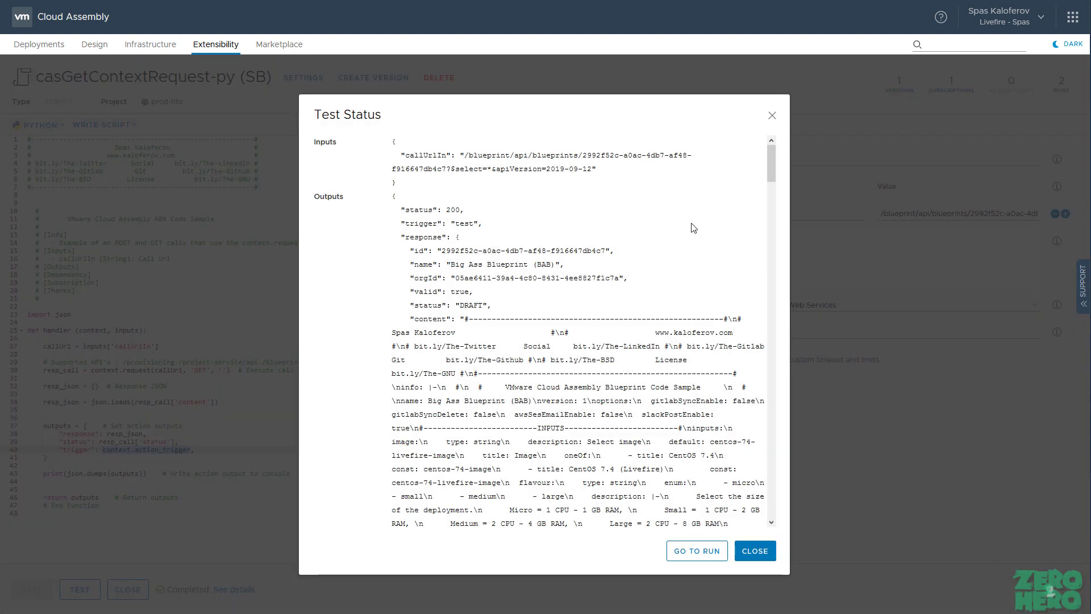
left_click_drag(403, 224, 484, 225)
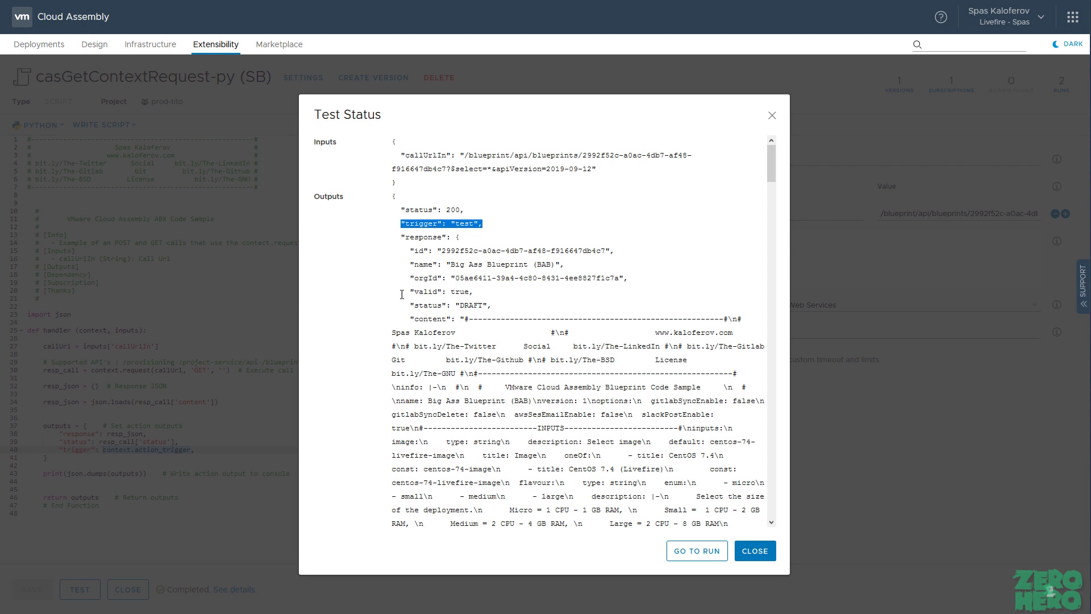
left_click(461, 227)
double_click(464, 223)
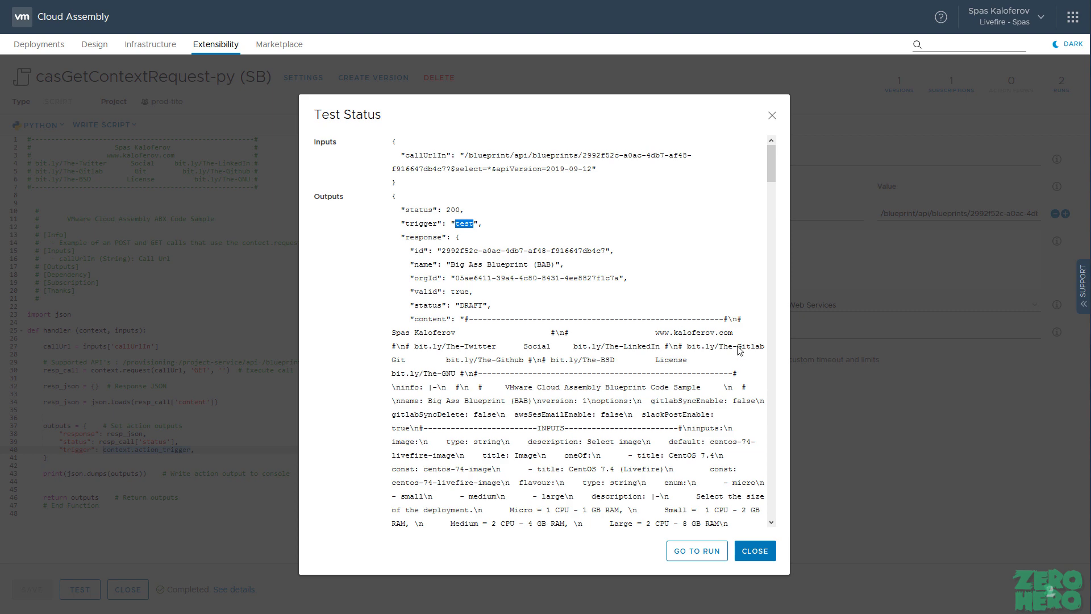
left_click(756, 551)
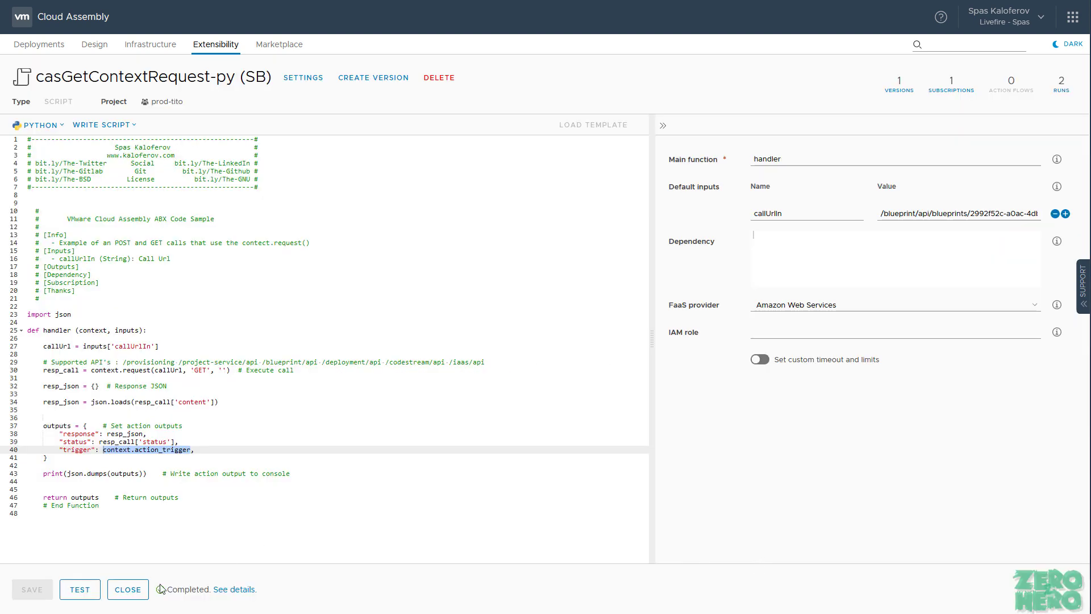
Step: Compare the Completed Test run with the Failed API run in Action Runs, then reopen casGetContextRequest-py (SB)
left_click(127, 589)
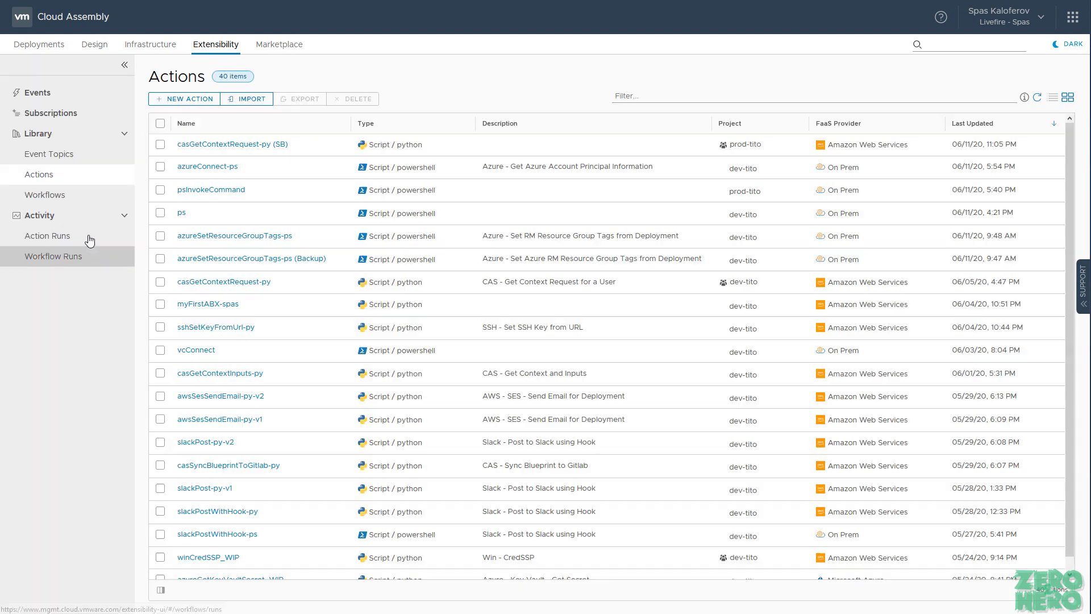
left_click(90, 239)
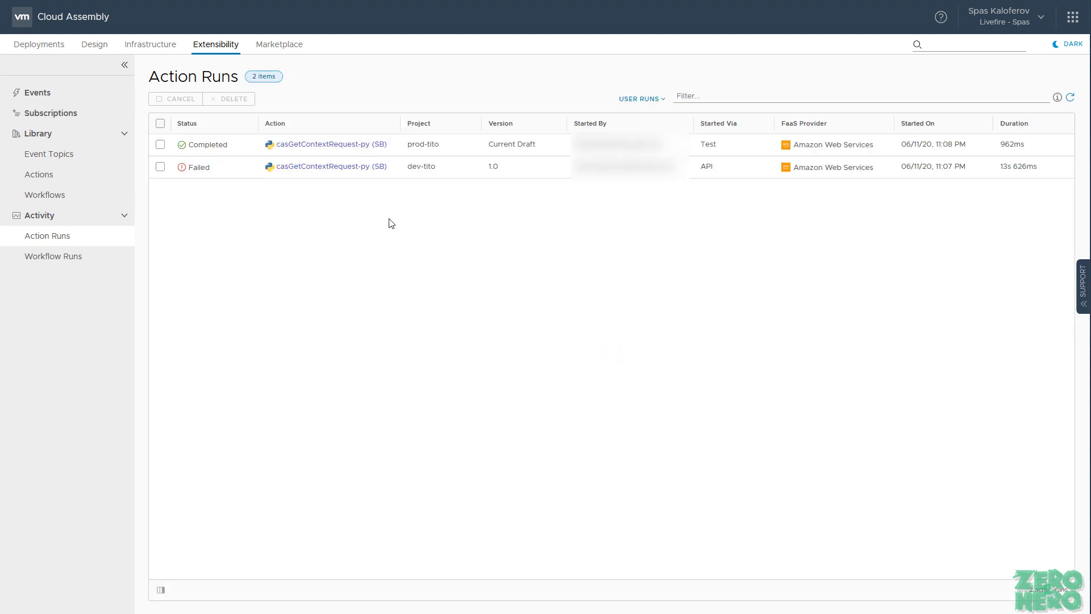
double_click(701, 172)
left_click(718, 168)
left_click(88, 178)
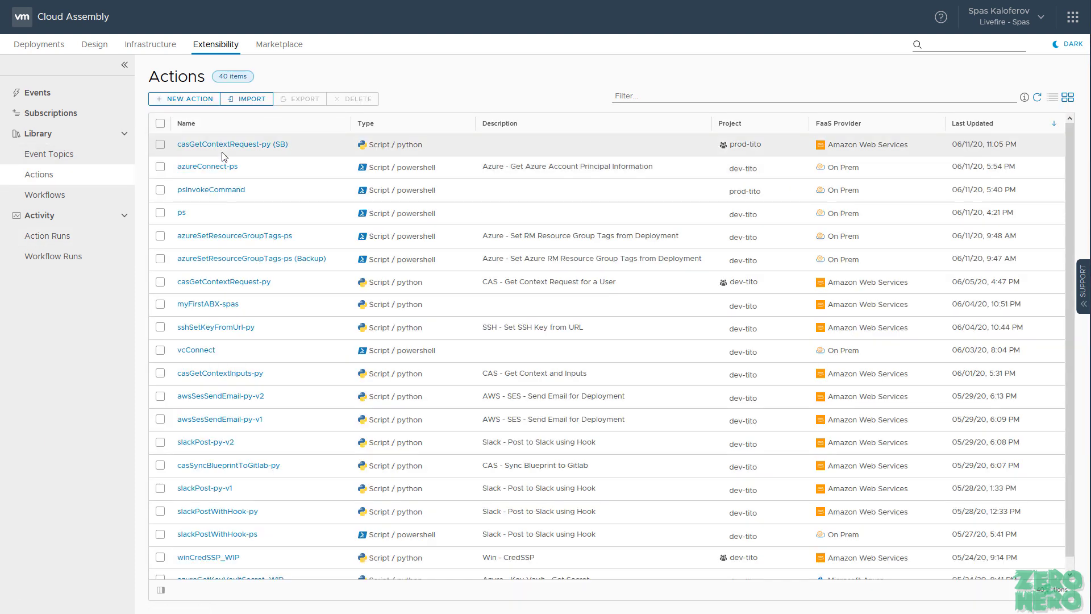
left_click(231, 145)
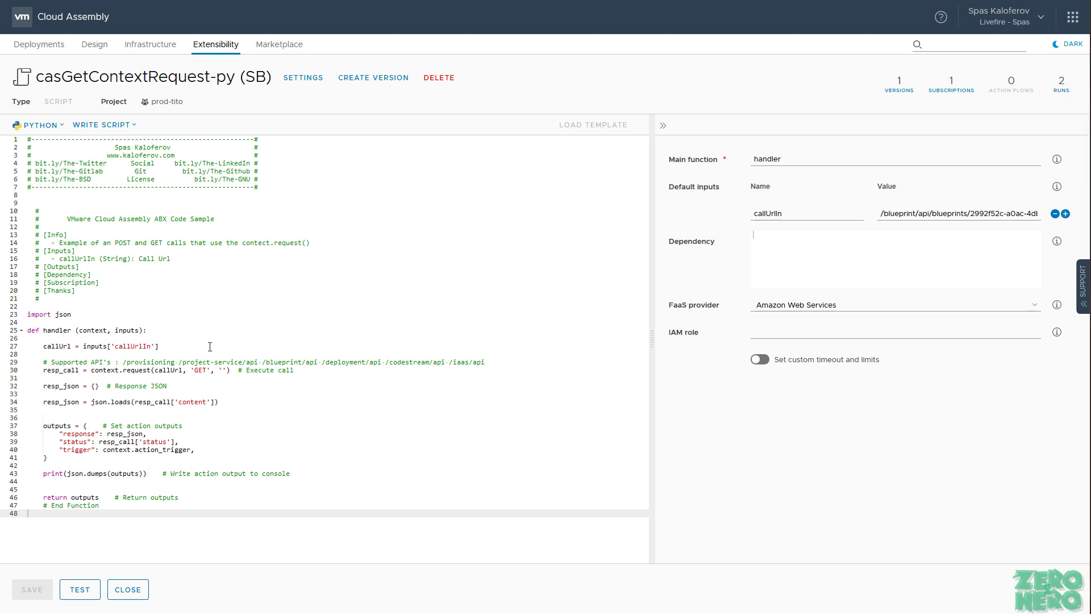
left_click_drag(221, 401, 23, 344)
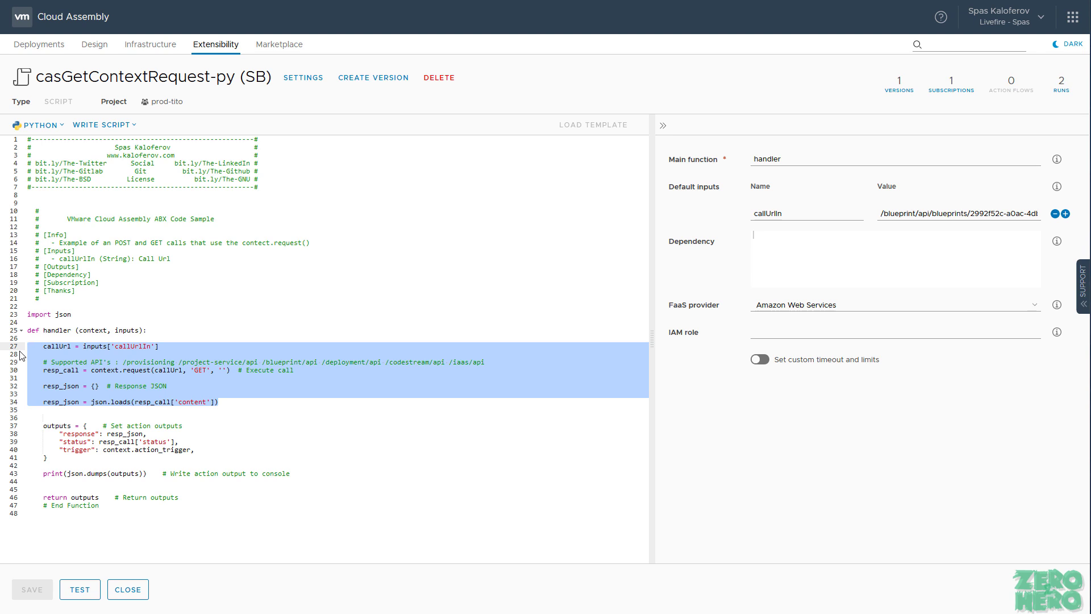
key("BackSpace")
key("Down")
key("Up")
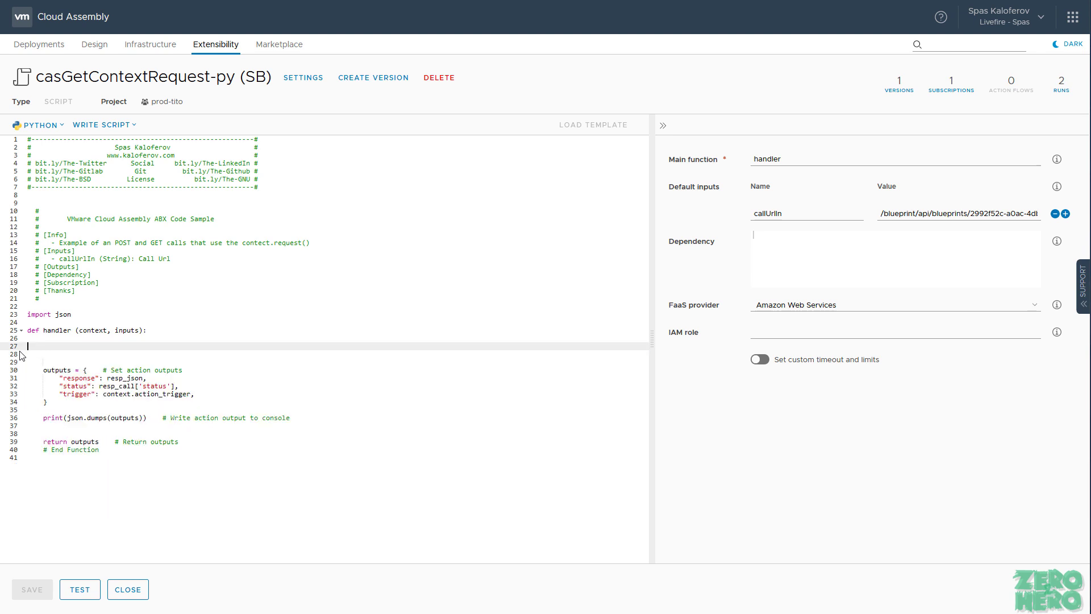
key("Tab")
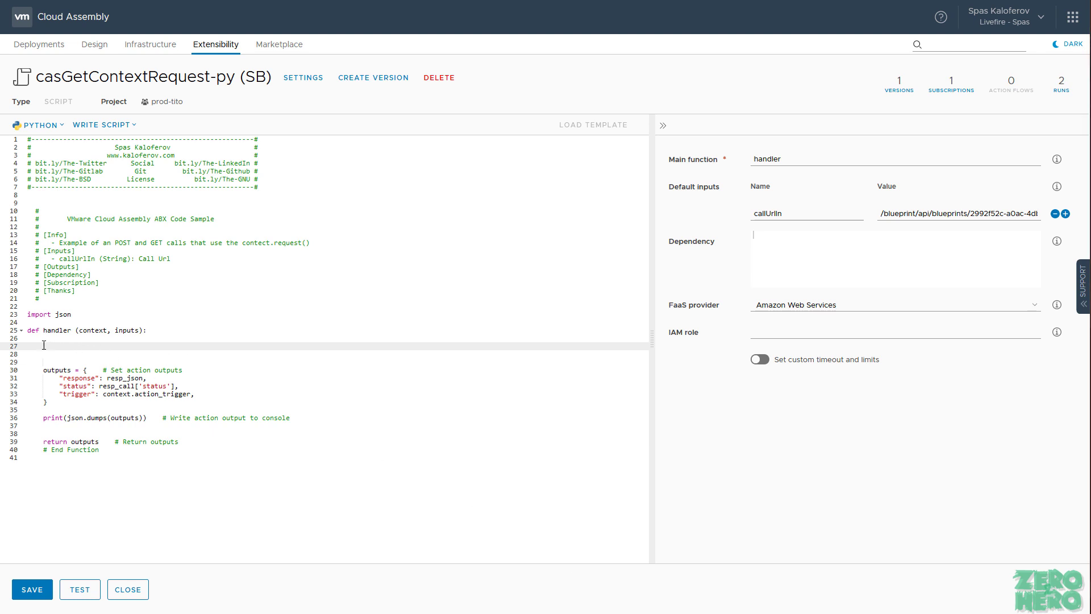
type("resourceName = inputs['customProperties']['resourceNames']")
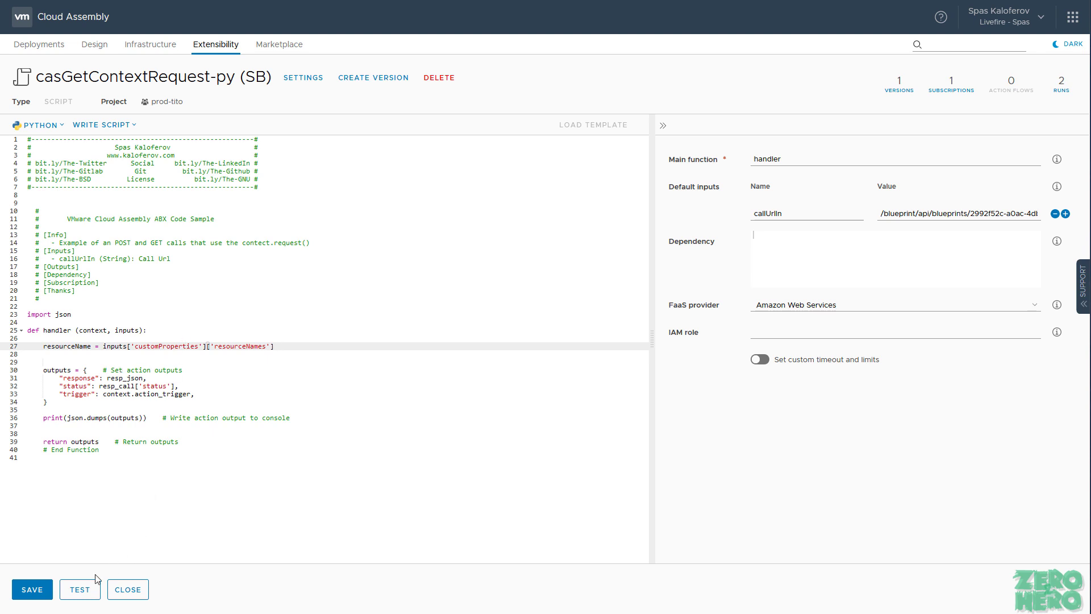
left_click(33, 592)
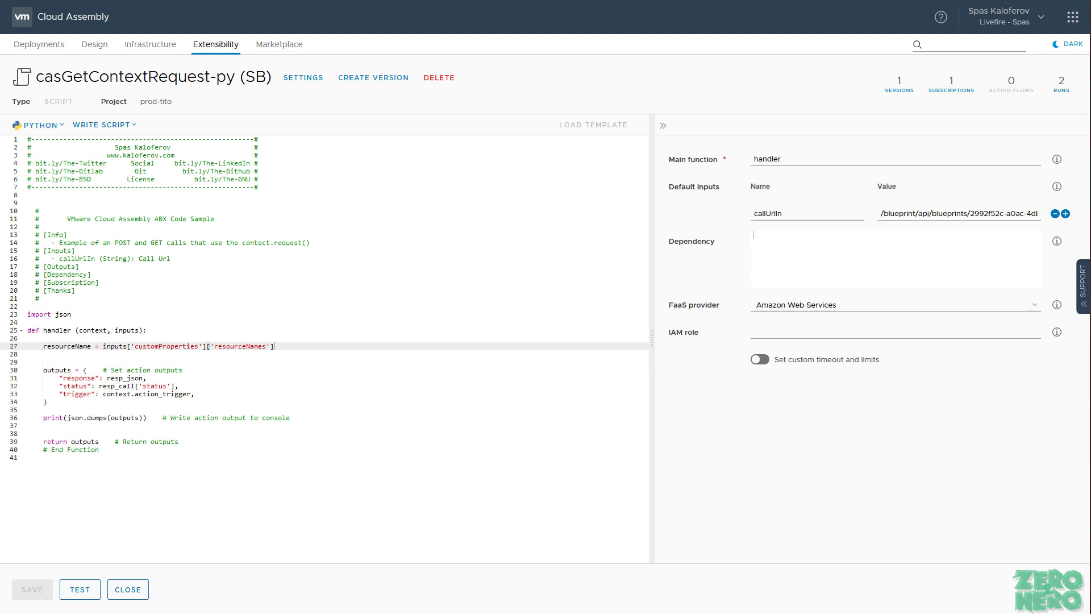
Step: Add a default input resourceNames, copied from the code, with value ThisIsAnEamplesValueName
double_click(242, 347)
key("ctrl+c")
left_click(1066, 215)
left_click(793, 240)
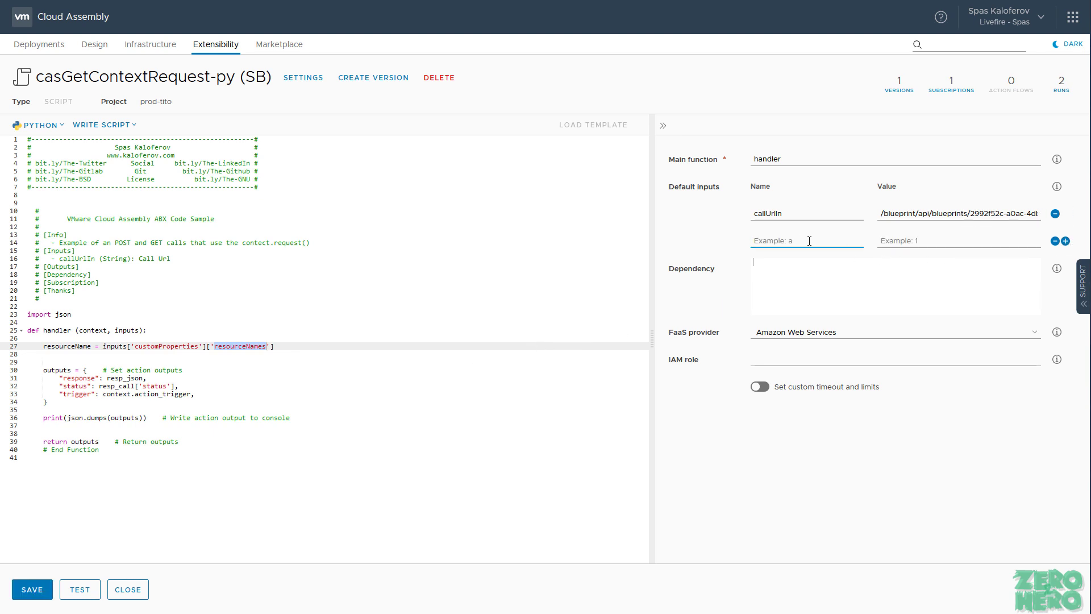
key("ctrl+v")
left_click(896, 244)
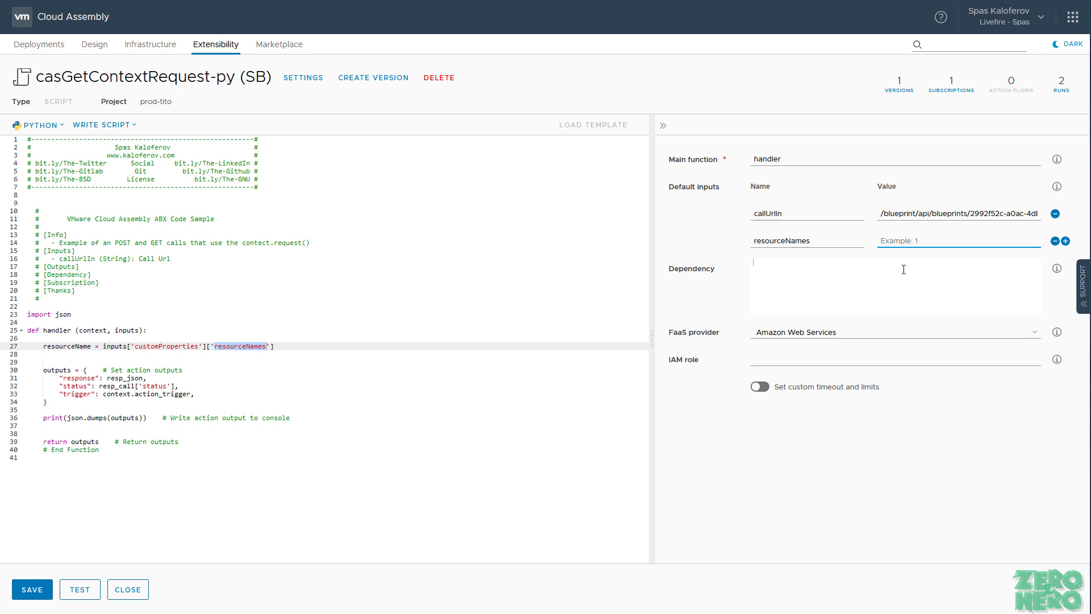
type("ThisIsAnEamplesValueName")
left_click(796, 459)
left_click_drag(193, 394, 103, 394)
key("ctrl+c")
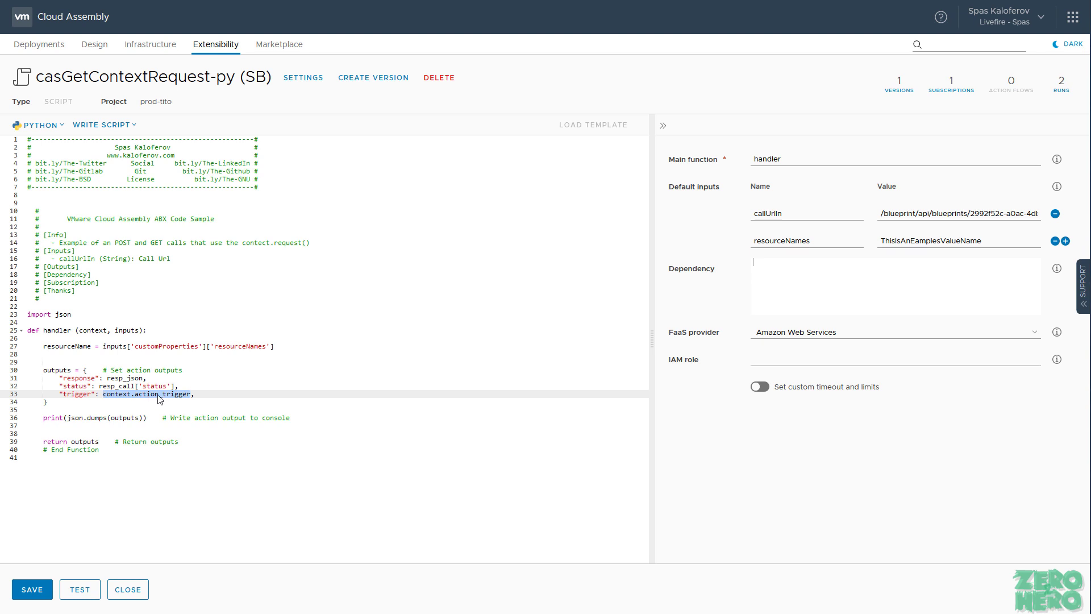
left_click(265, 353)
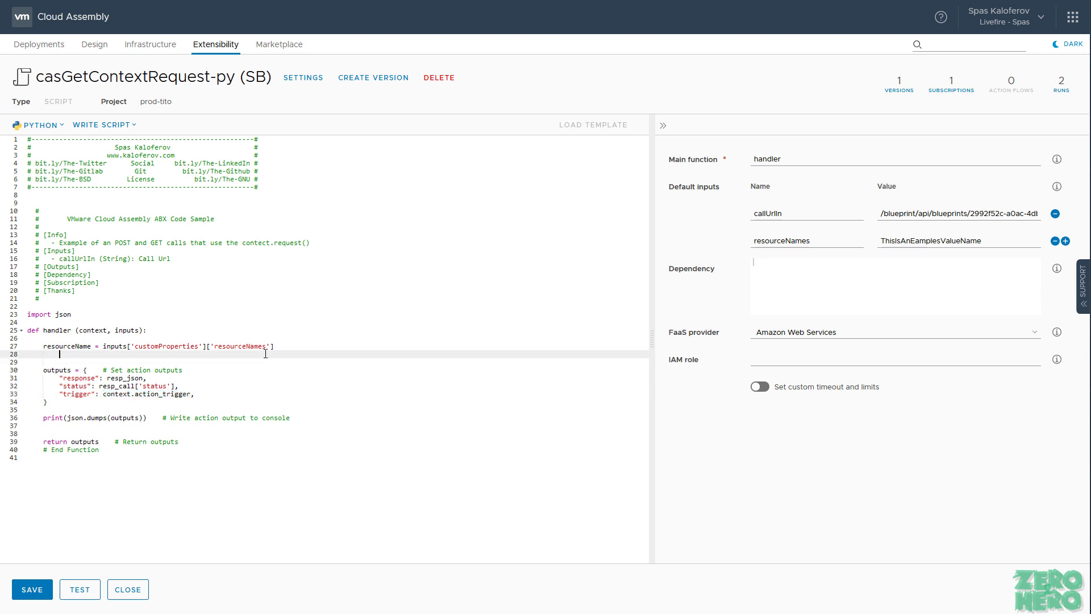
Step: Wrap the resourceName assignment in an if context.action_trigger != "TEST" block
key("Return")
key("ctrl+v")
type("if (")
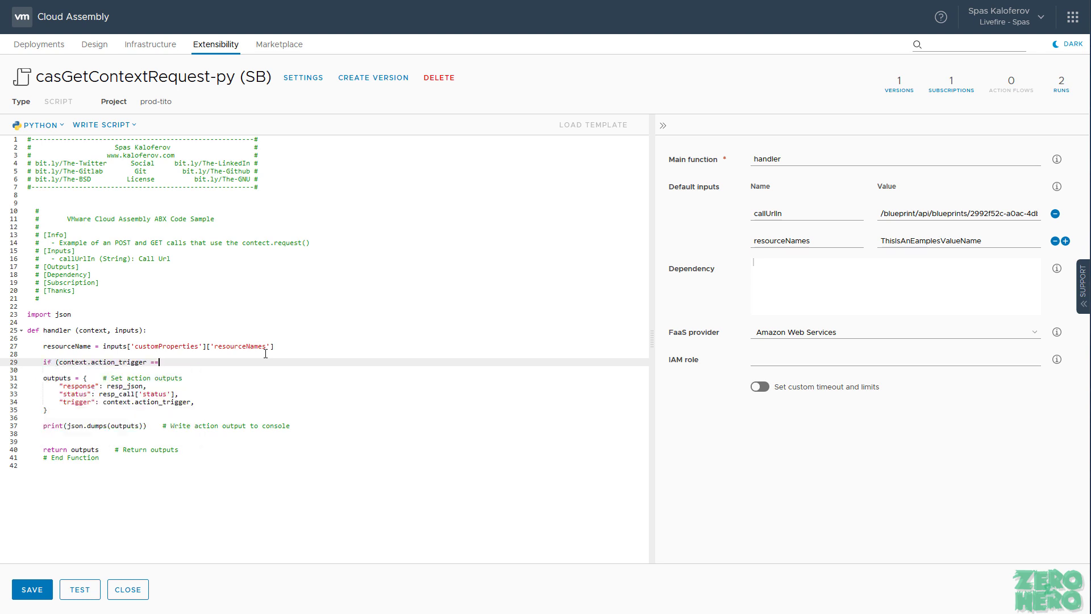
type(" != \"TET")
type("):")
key("Return")
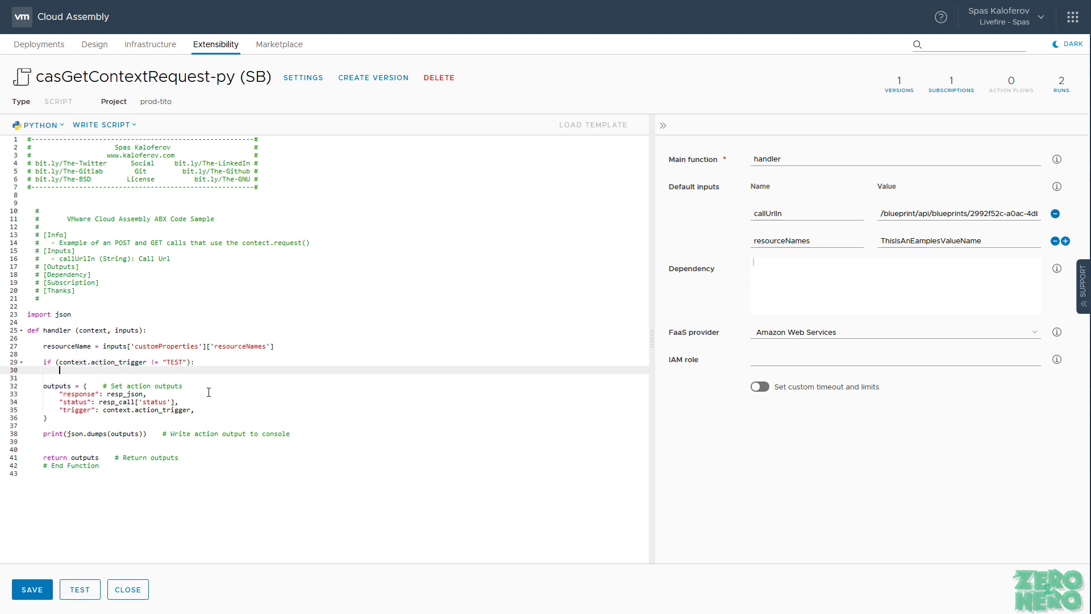
key("Up")
key("Up")
key("Up")
key("Home")
key("shift+End")
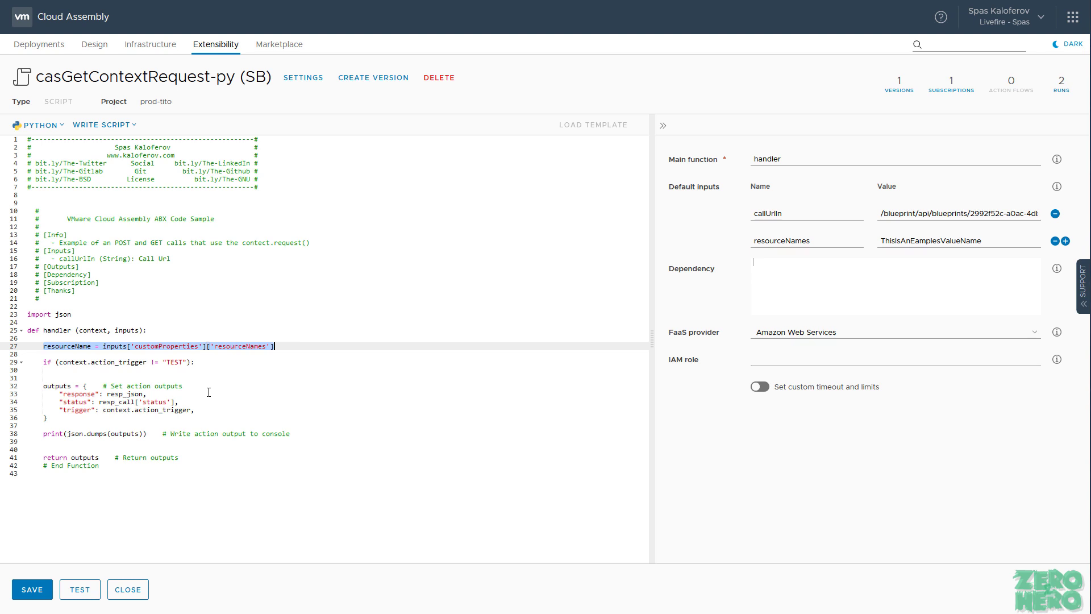
key("ctrl+x")
key("Down")
key("Down")
key("Down")
key("End")
key("ctrl+v")
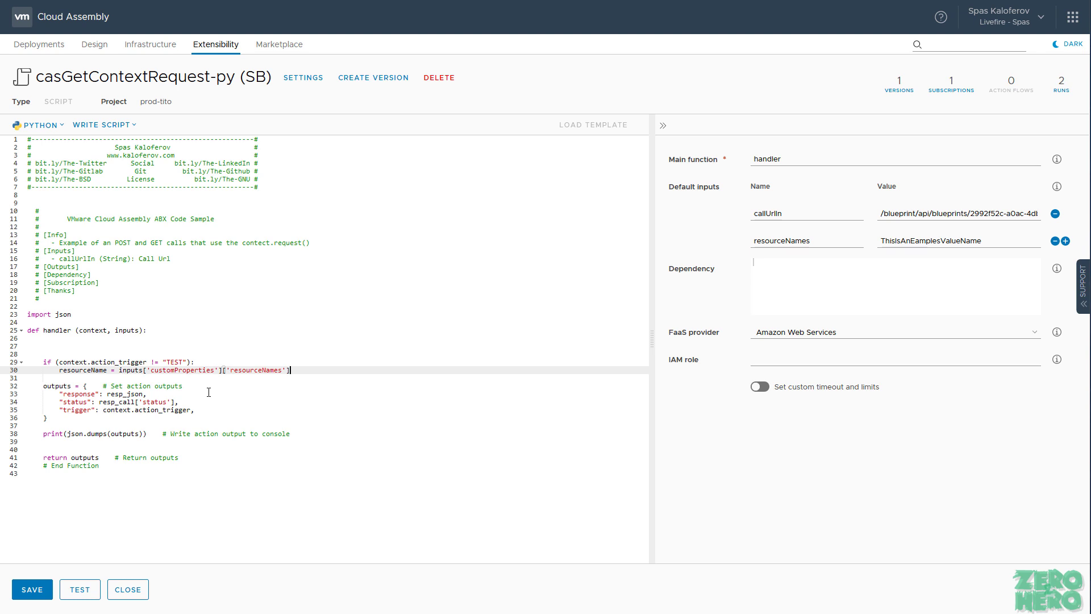
Step: Add an else branch setting resourceName = inputs['resourceNames']
key("Return")
type("else")
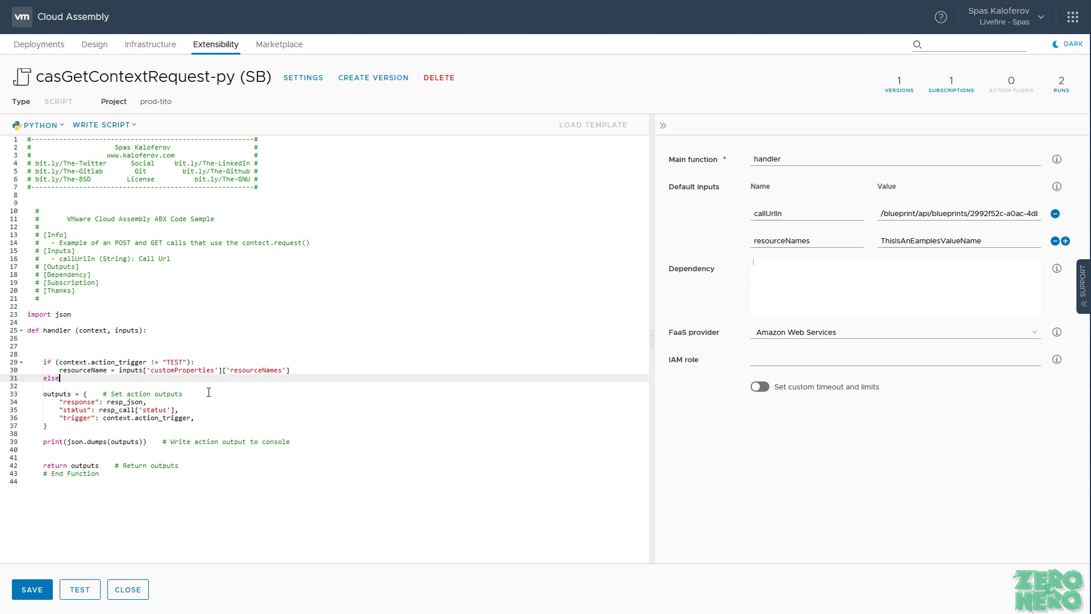
type(":")
key("Return")
key("Up")
key("Up")
key("ctrl+shift+Right")
key("ctrl+c")
key("Down")
key("Down")
key("ctrl+v")
type("= inputs")
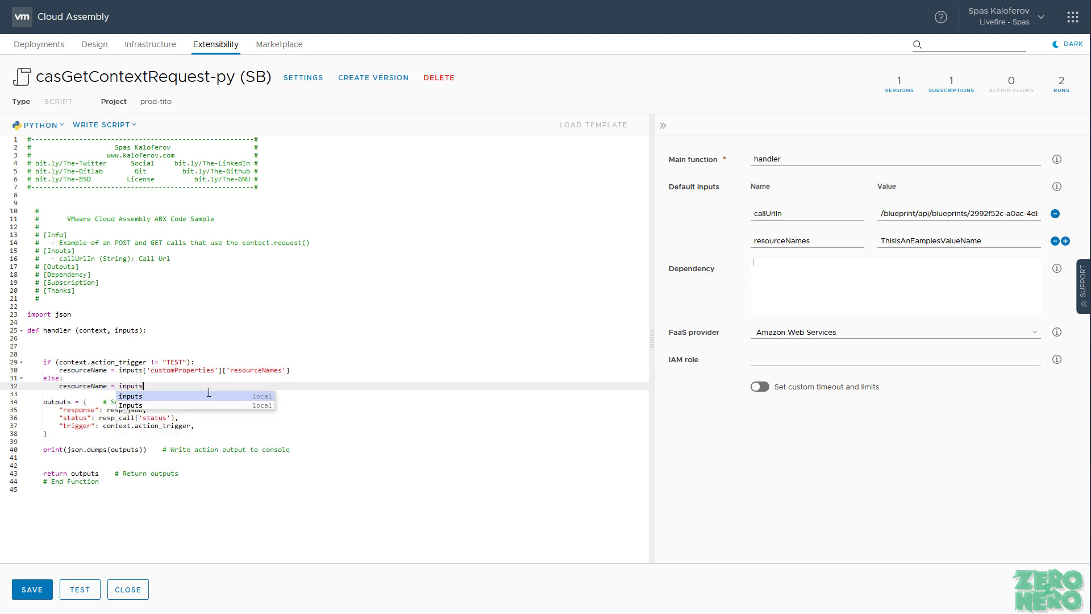
type("['")
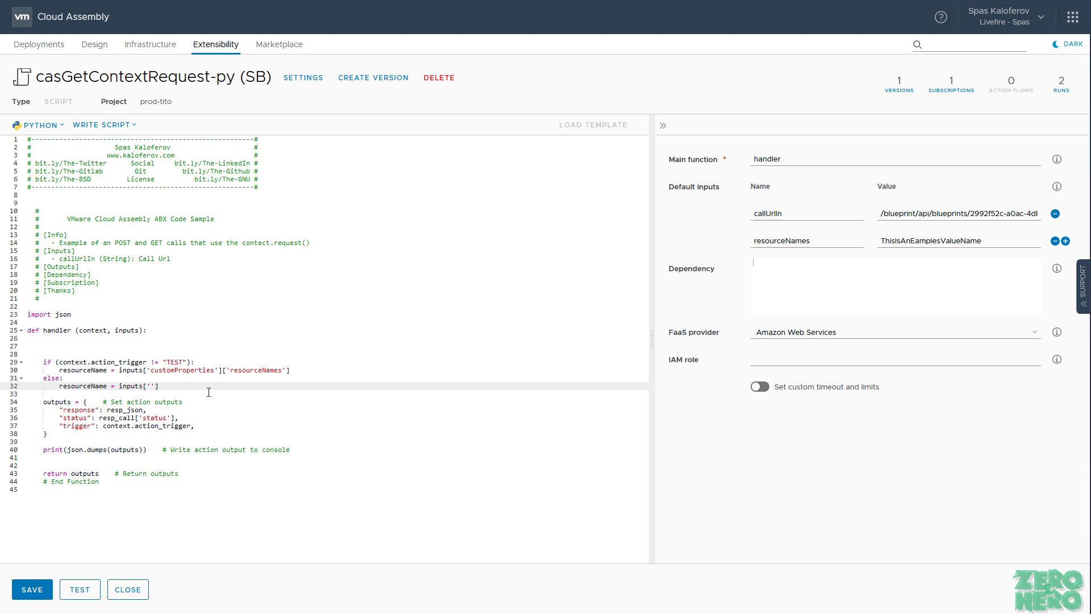
type("re")
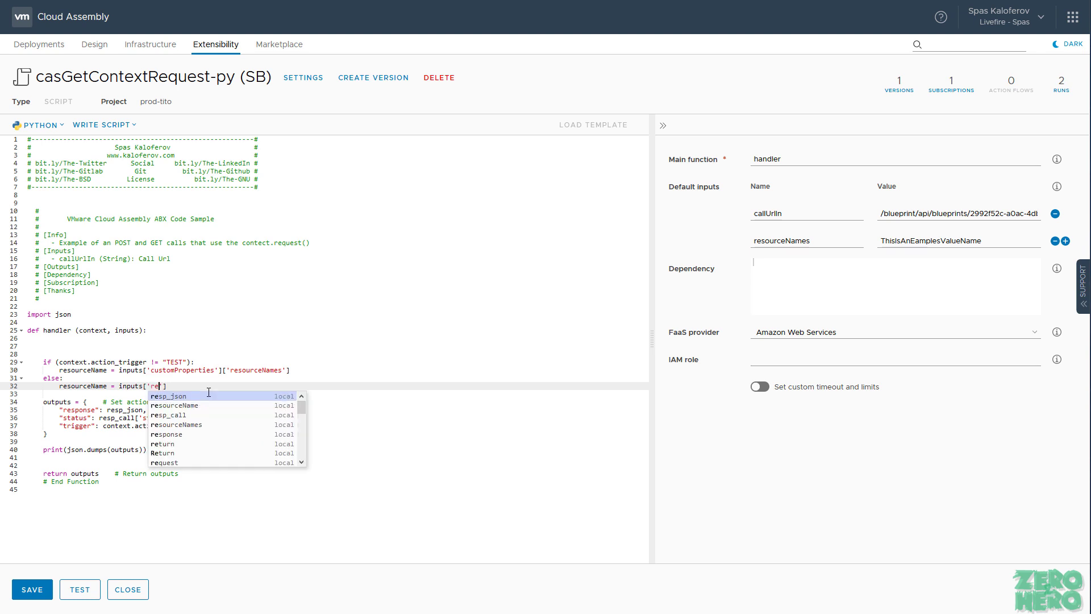
left_click_drag(842, 240, 648, 247)
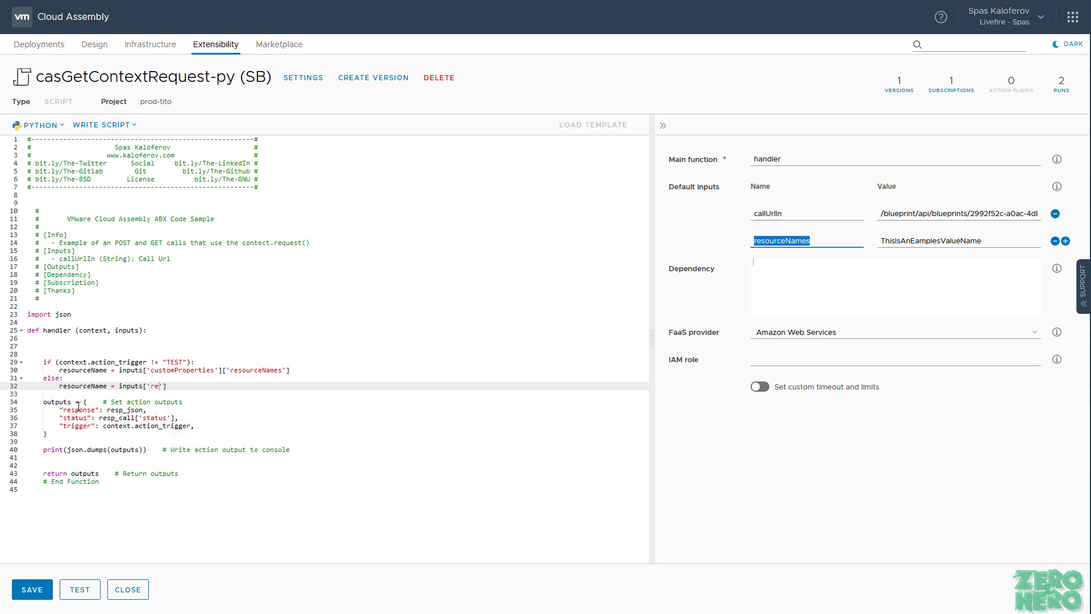
double_click(155, 386)
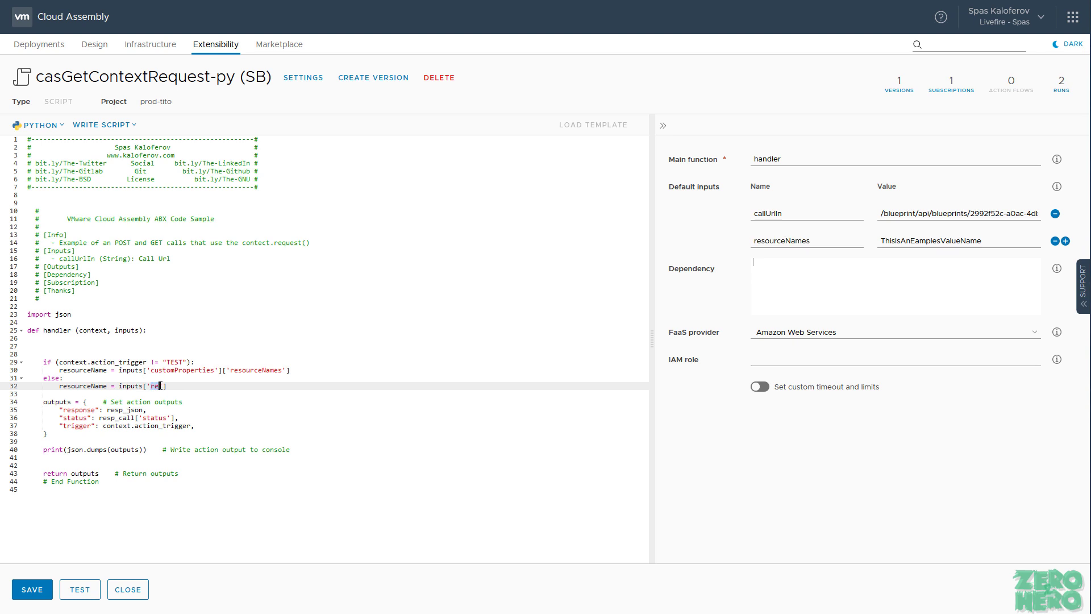
key("ctrl+v")
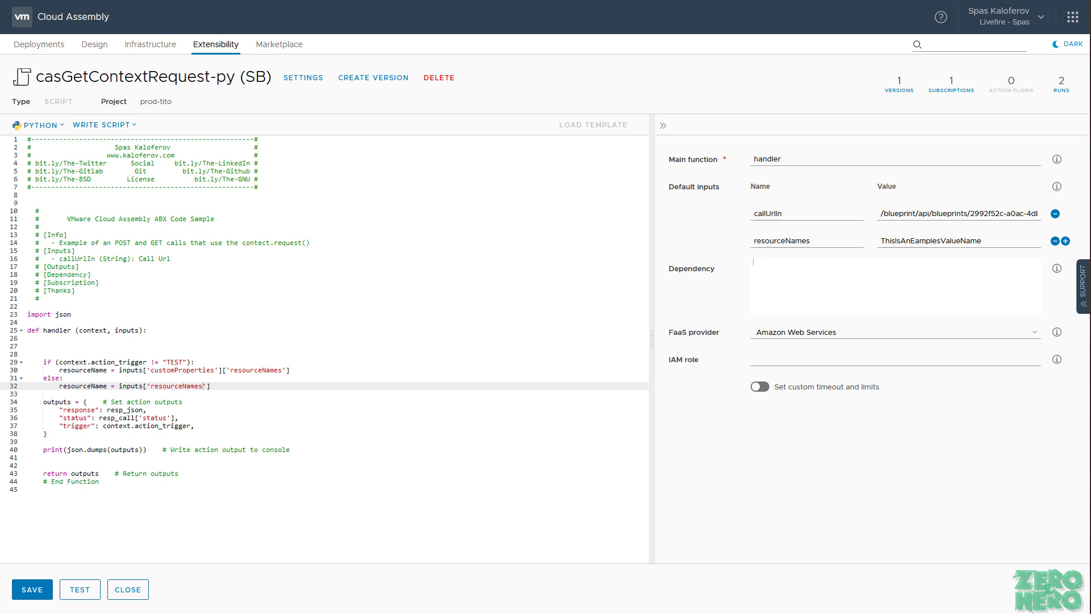
left_click(415, 420)
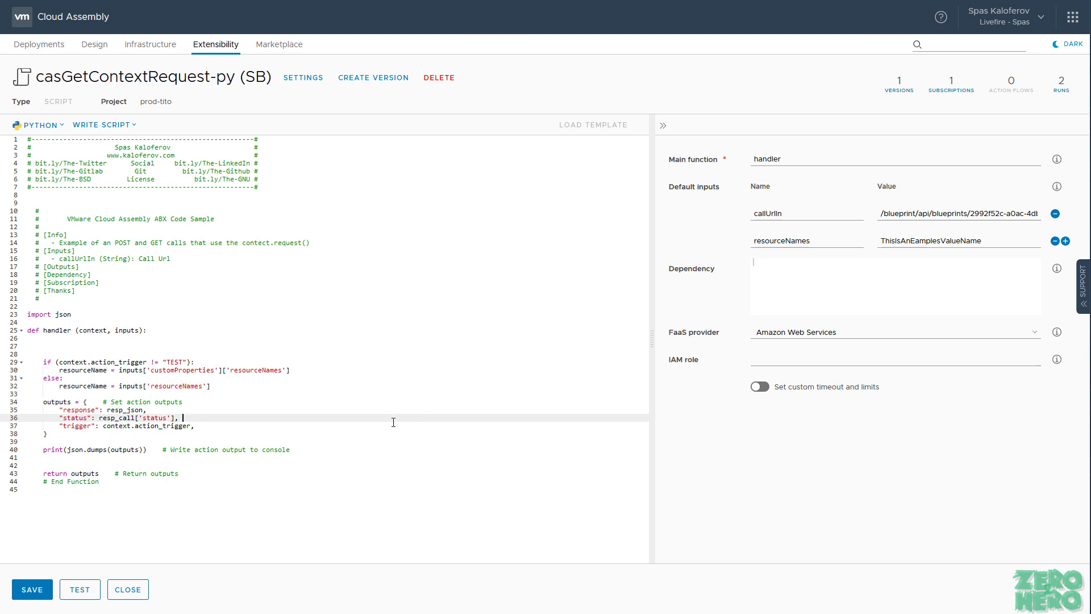
Step: Paste the new handler-and-myFunction script over the old one and delete header comment lines 12–21
key("ctrl+a")
key("ctrl+v")
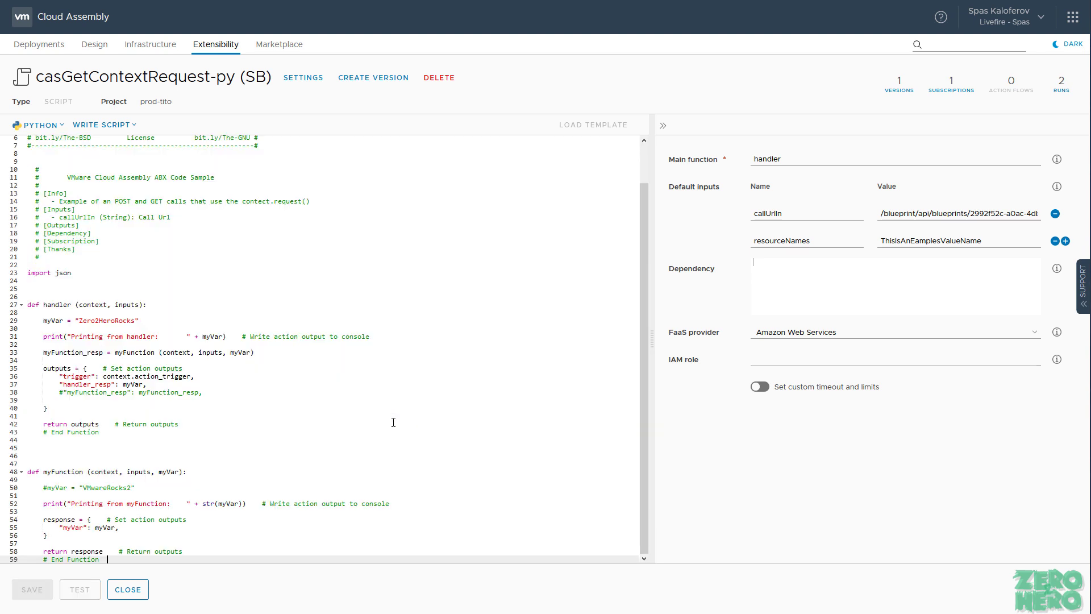
scroll(149, 281, "up", 2)
left_click_drag(99, 301, 42, 226)
key("BackSpace")
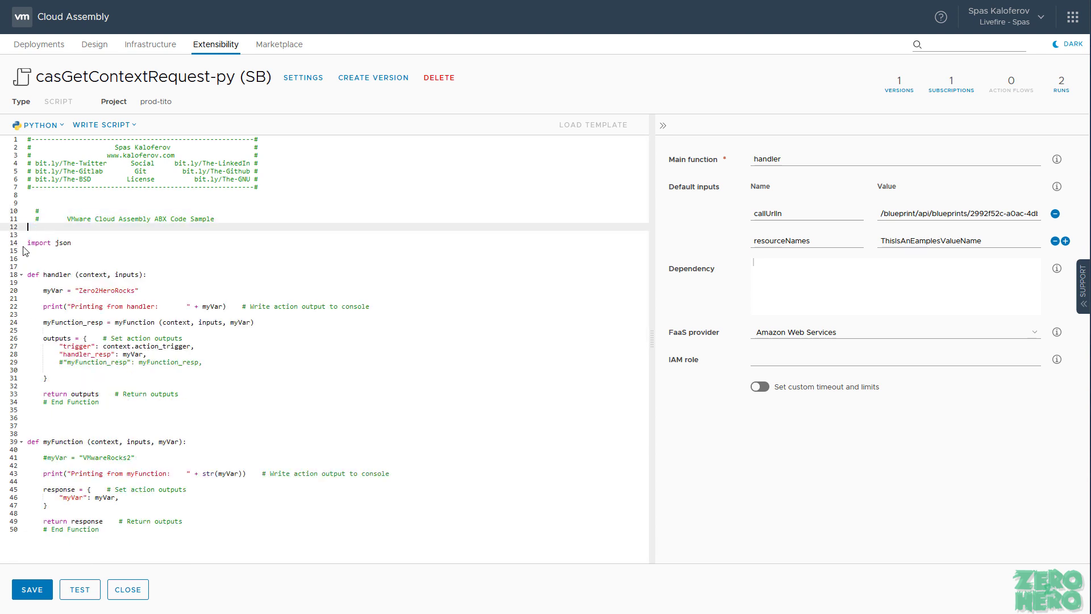
Step: Remove the extra blank lines before def handler and def myFunction
left_click(65, 259)
key("Delete")
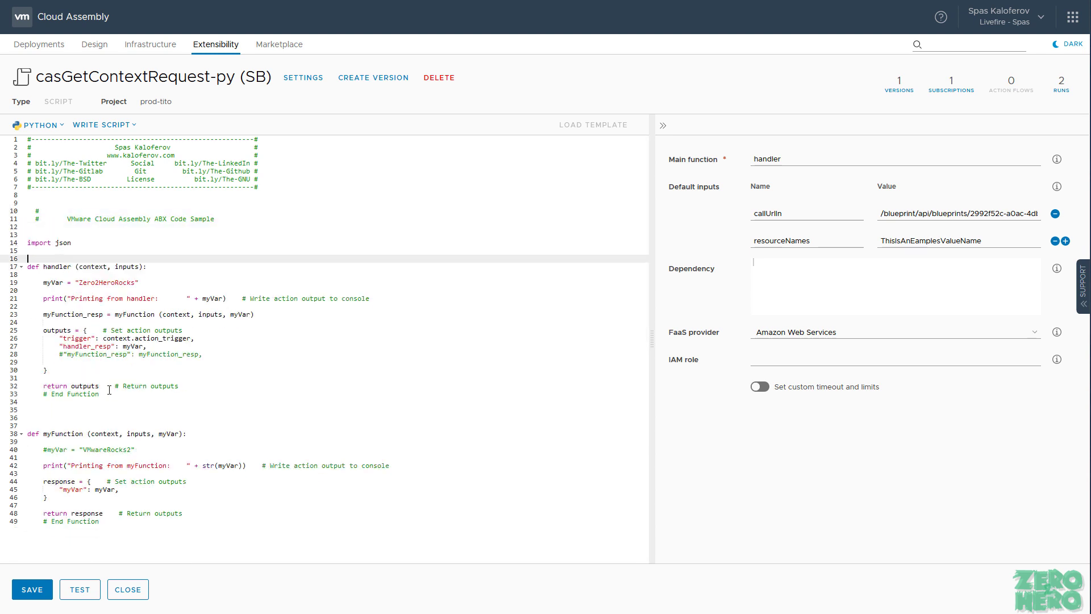
left_click(94, 420)
key("Delete")
left_click_drag(121, 523, 23, 425)
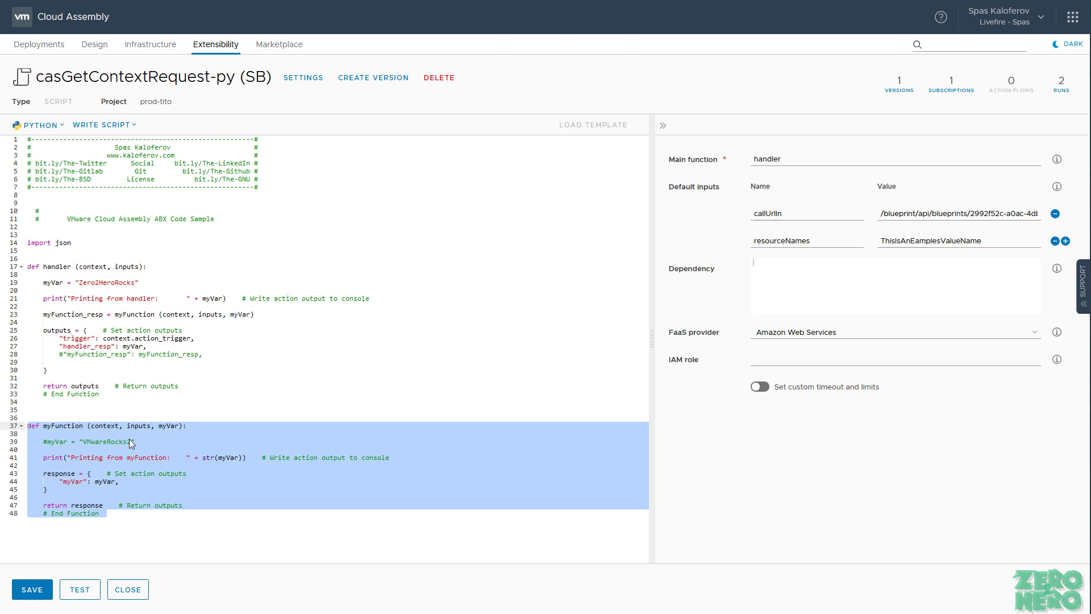
left_click(292, 316)
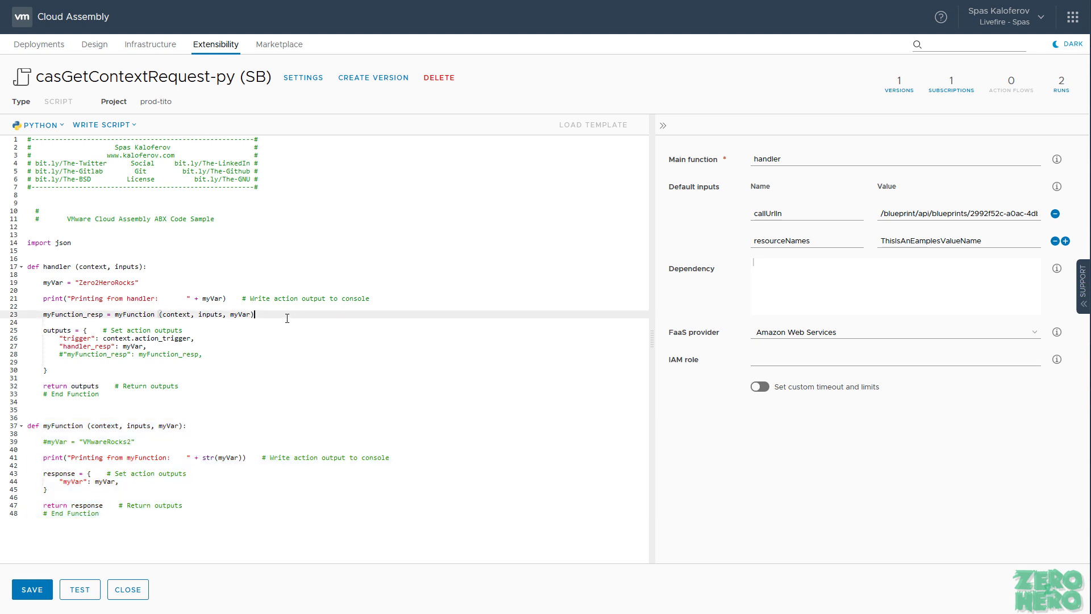
left_click_drag(797, 161, 748, 159)
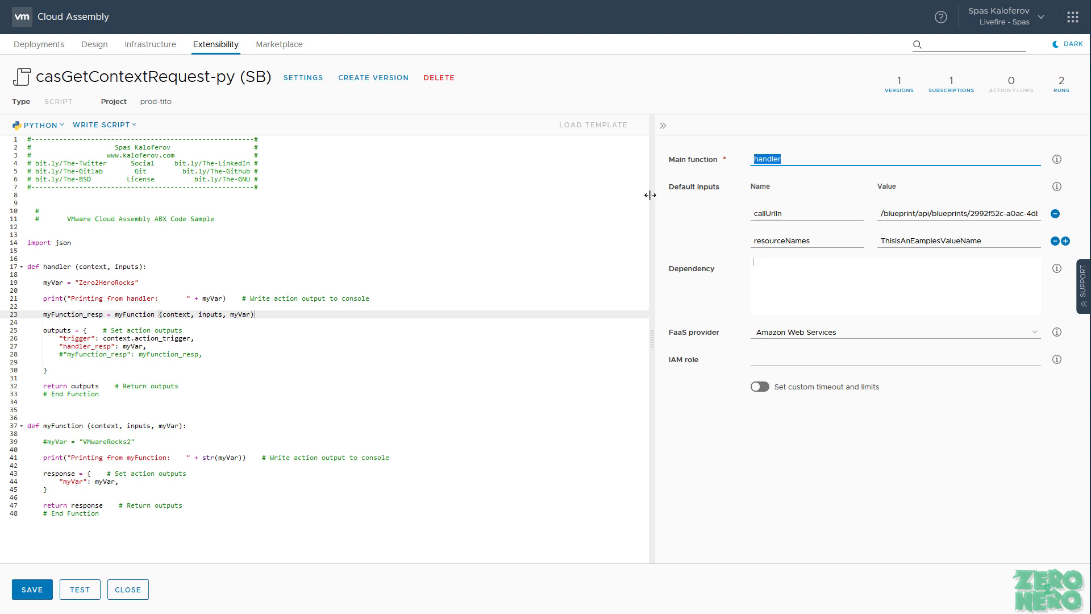
left_click(796, 157)
left_click_drag(796, 159, 699, 162)
double_click(58, 267)
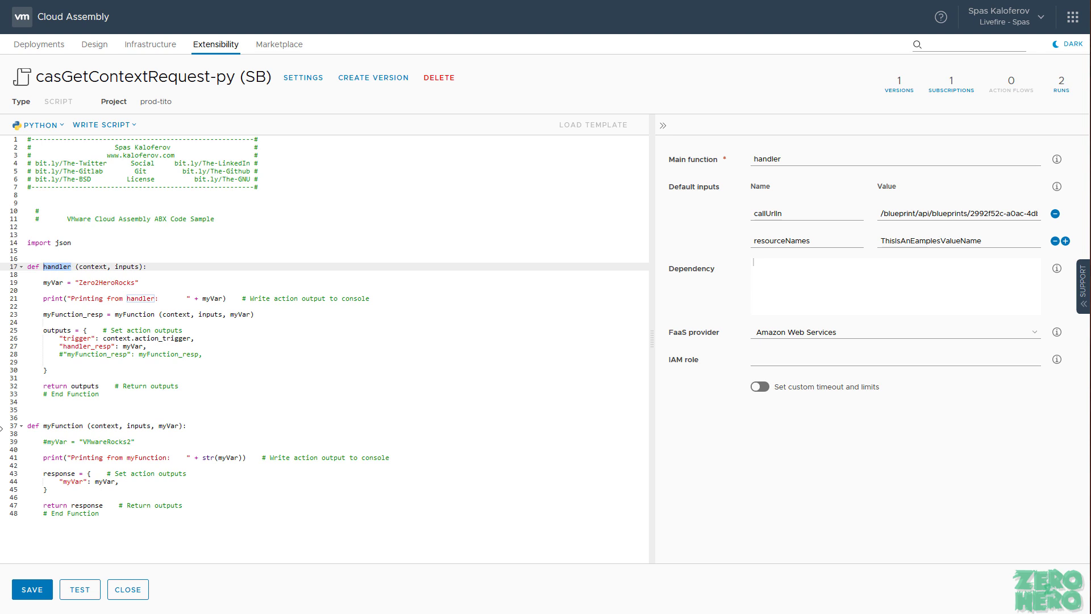
double_click(90, 506)
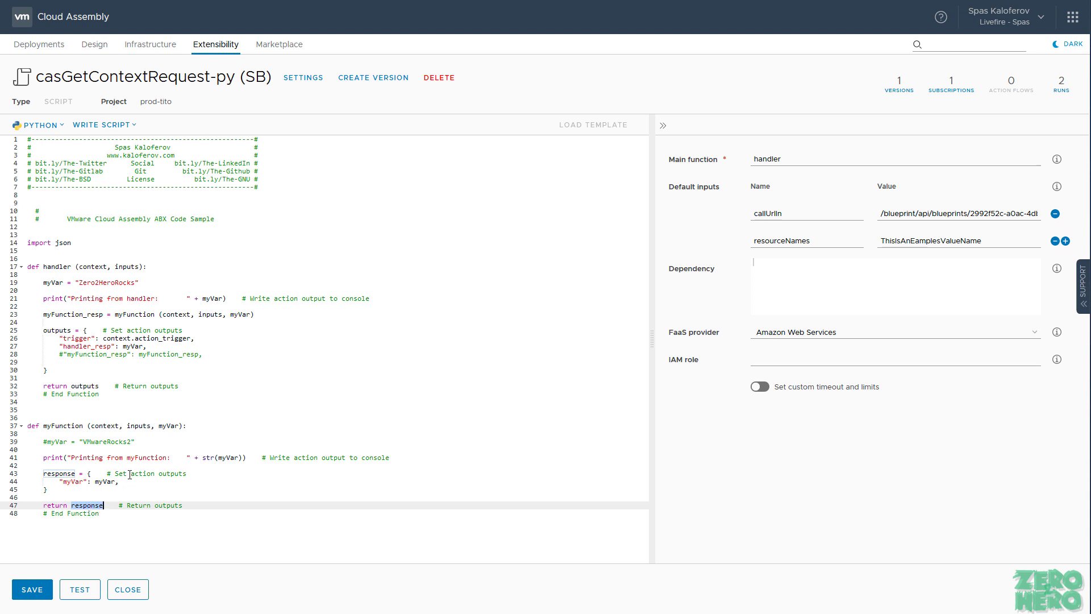
left_click(69, 354)
left_click_drag(69, 354, 99, 354)
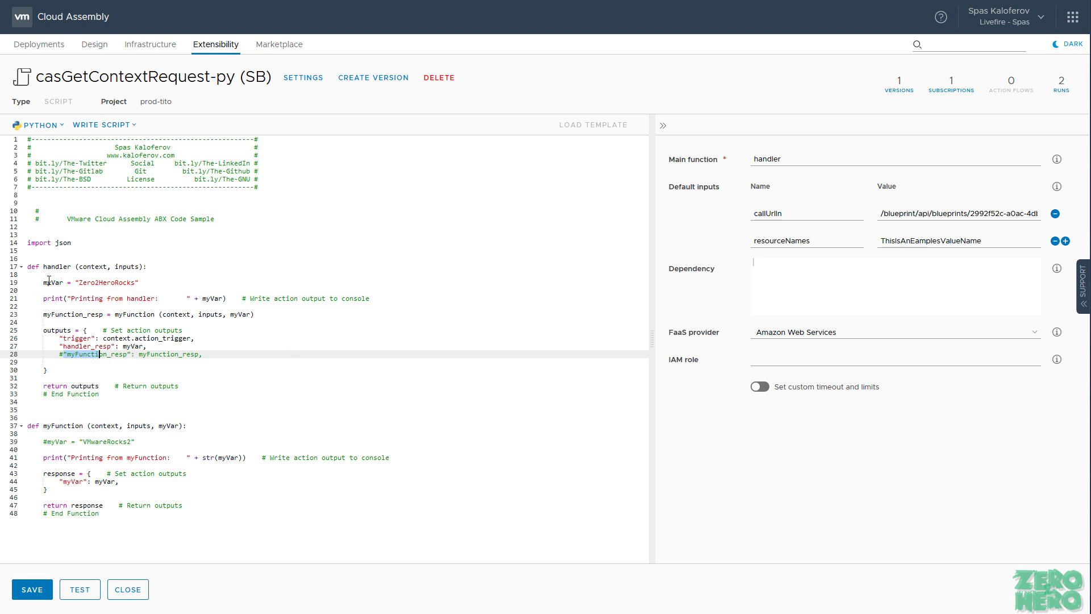
left_click_drag(44, 282, 64, 282)
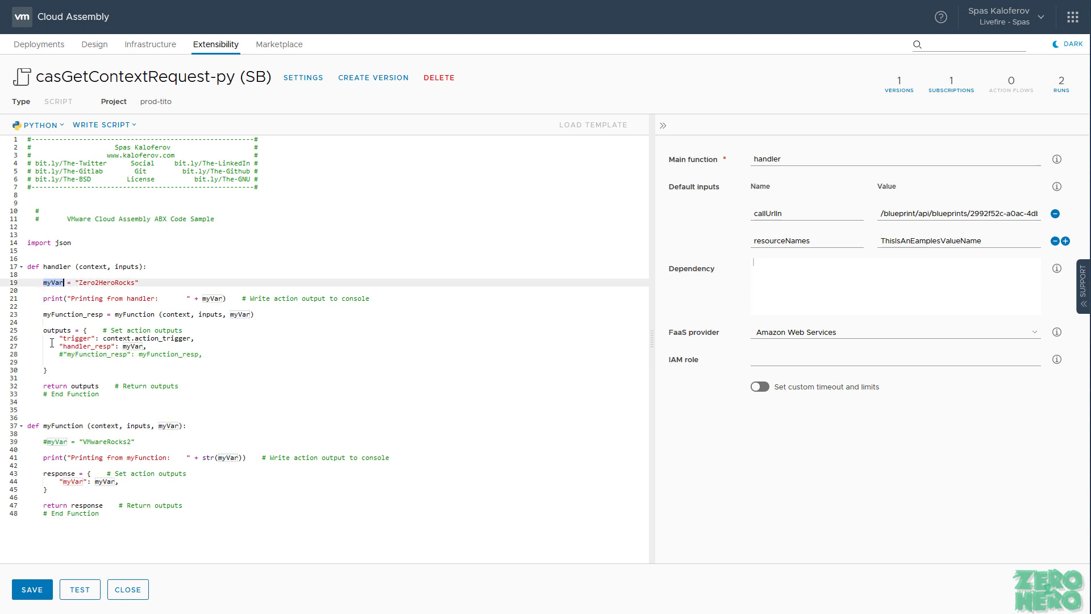
double_click(115, 283)
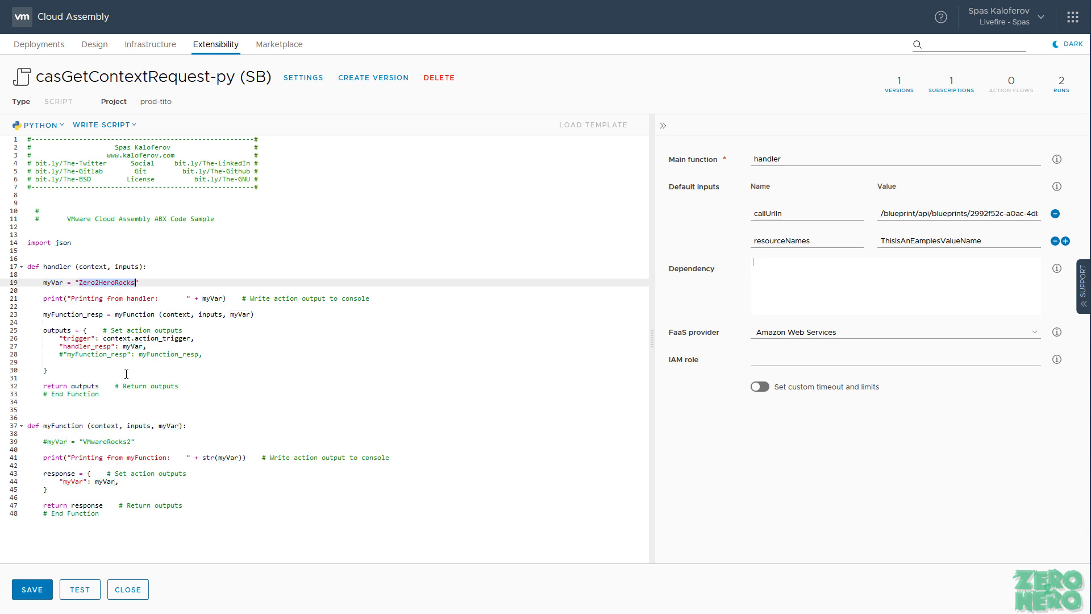
double_click(52, 283)
left_click(116, 282)
double_click(117, 283)
double_click(128, 346)
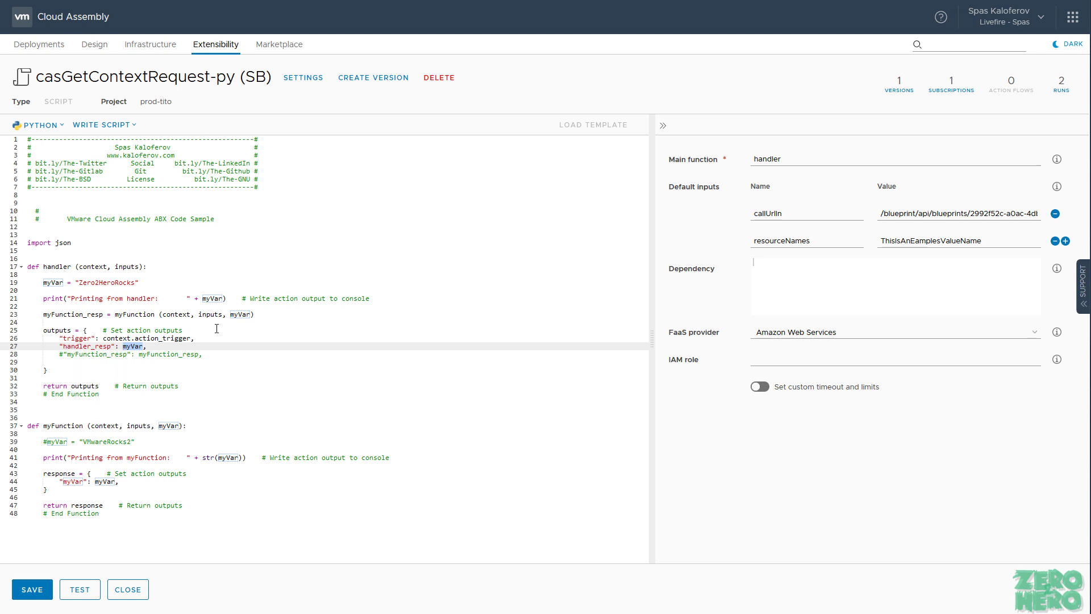
double_click(240, 315)
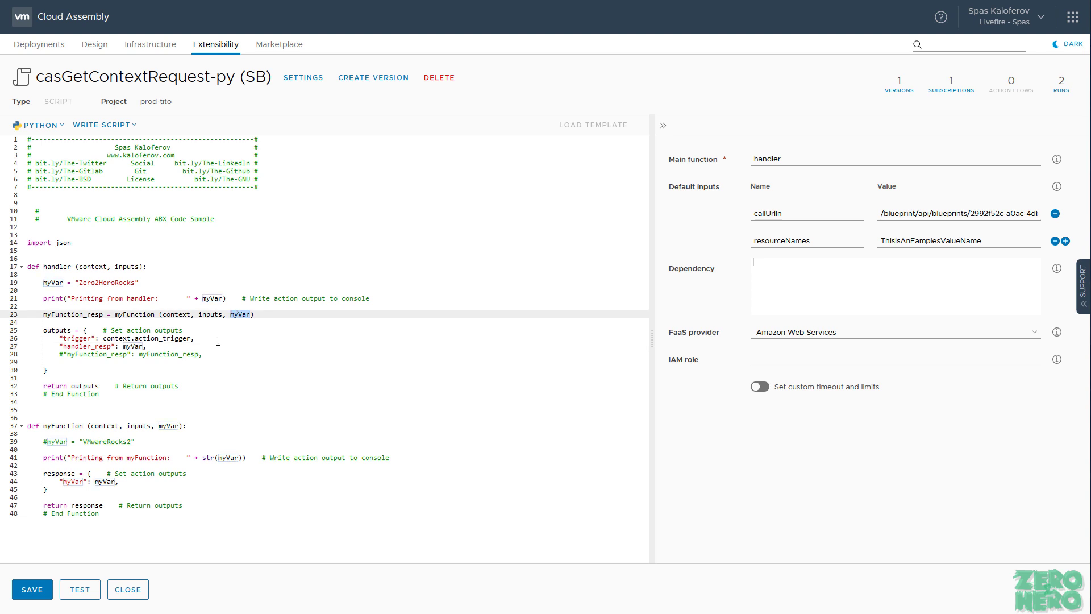
left_click_drag(115, 314, 254, 322)
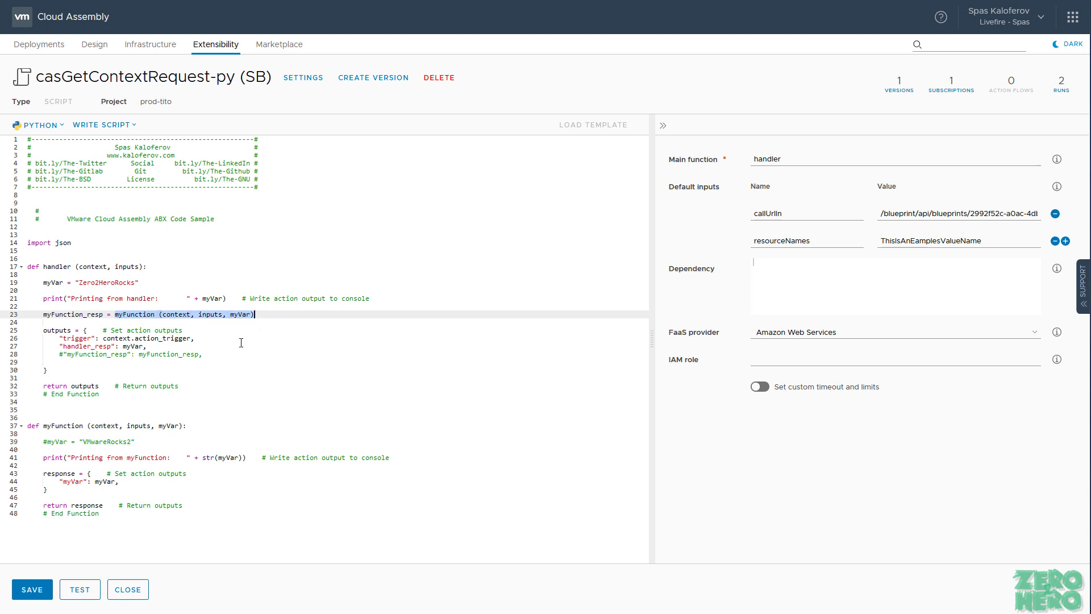
double_click(170, 426)
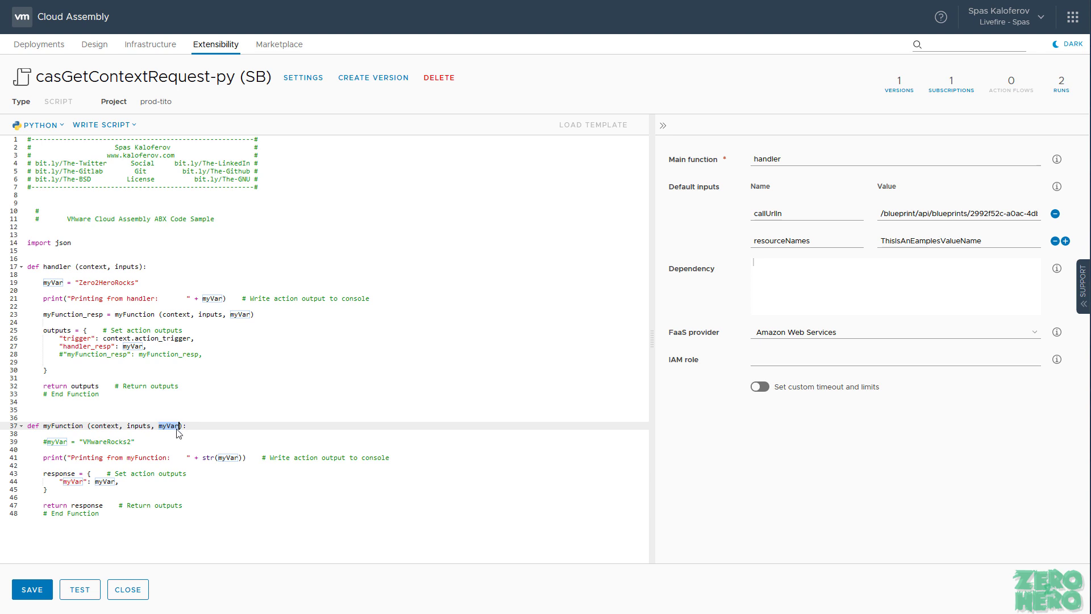
double_click(70, 481)
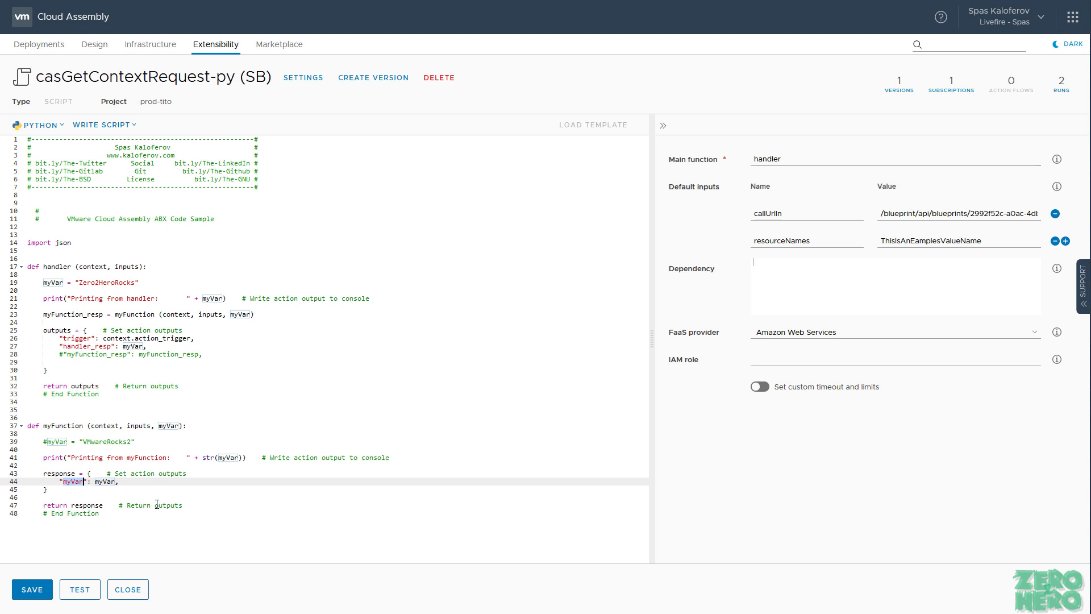
Step: Save and test the action, checking the log prints Zero2HeroRocks from both handler and myFunction
left_click(36, 592)
left_click(79, 591)
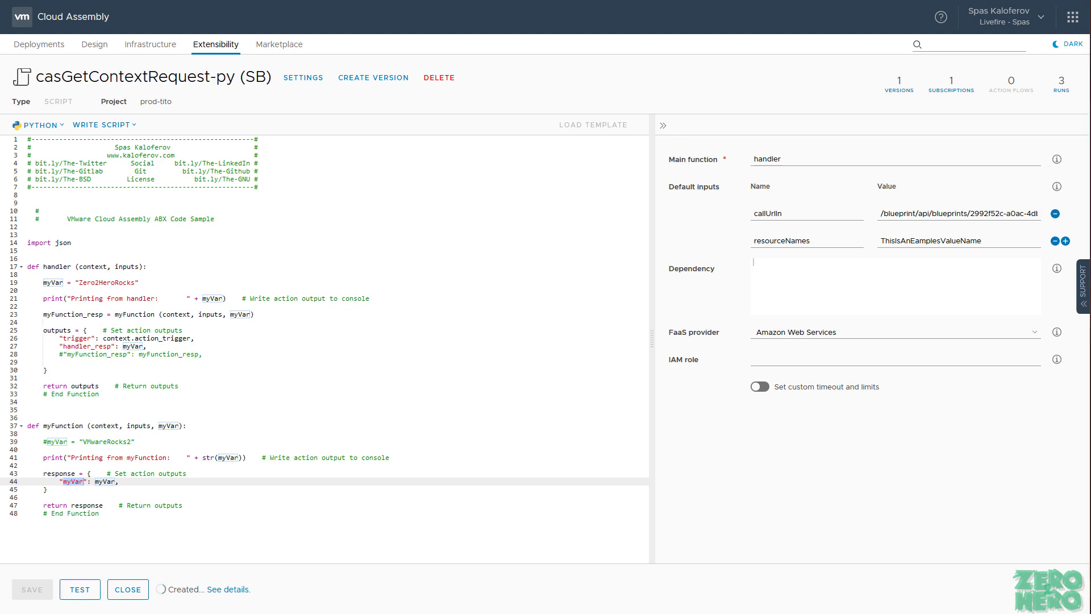
left_click(241, 589)
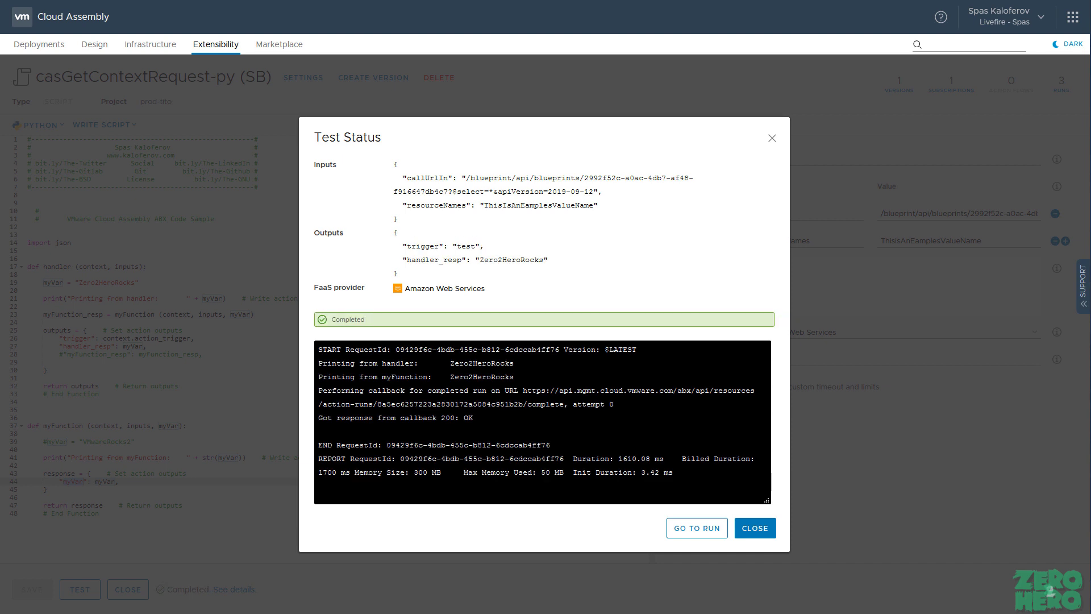
left_click_drag(419, 364, 383, 364)
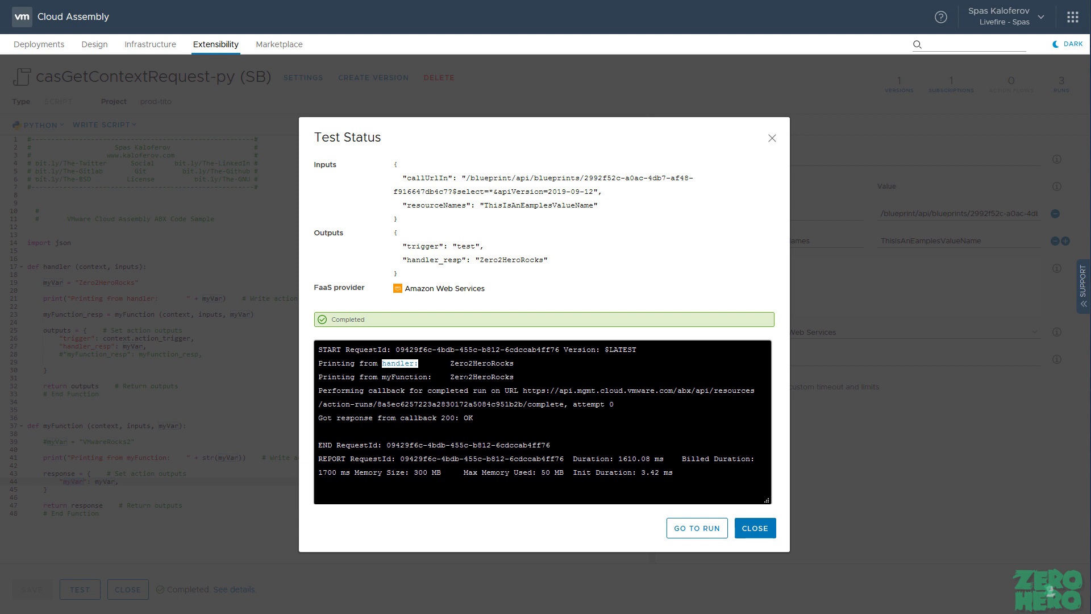
double_click(479, 363)
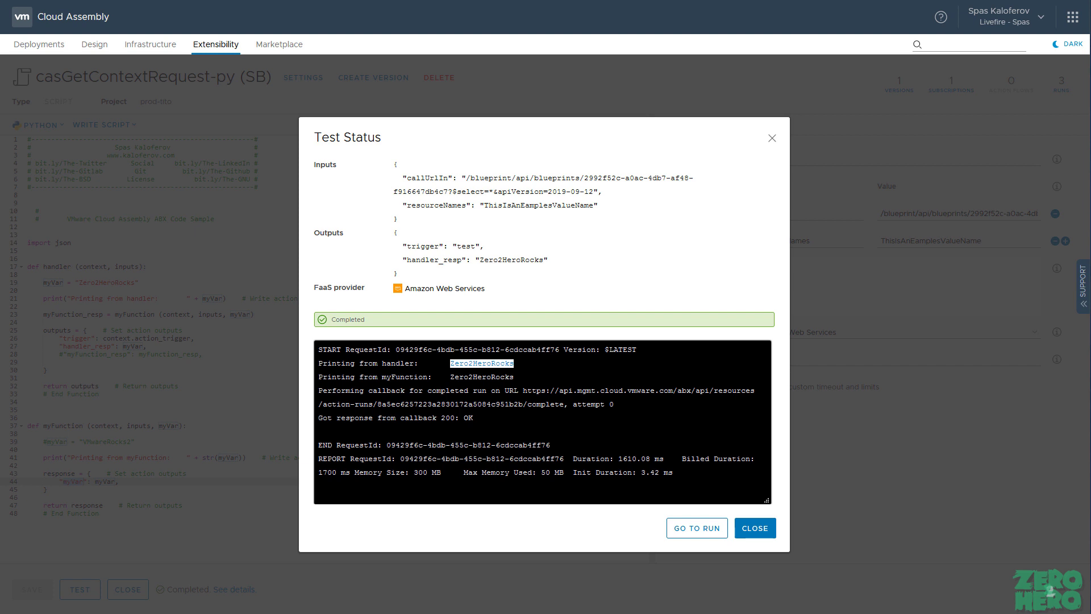
triple_click(409, 377)
double_click(408, 376)
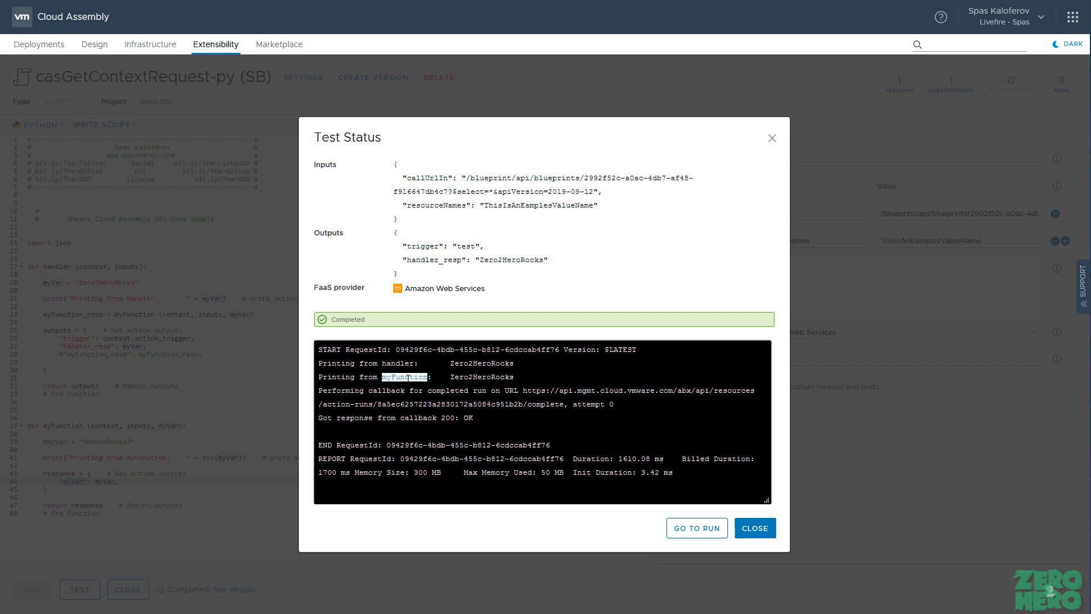
left_click_drag(514, 376, 450, 377)
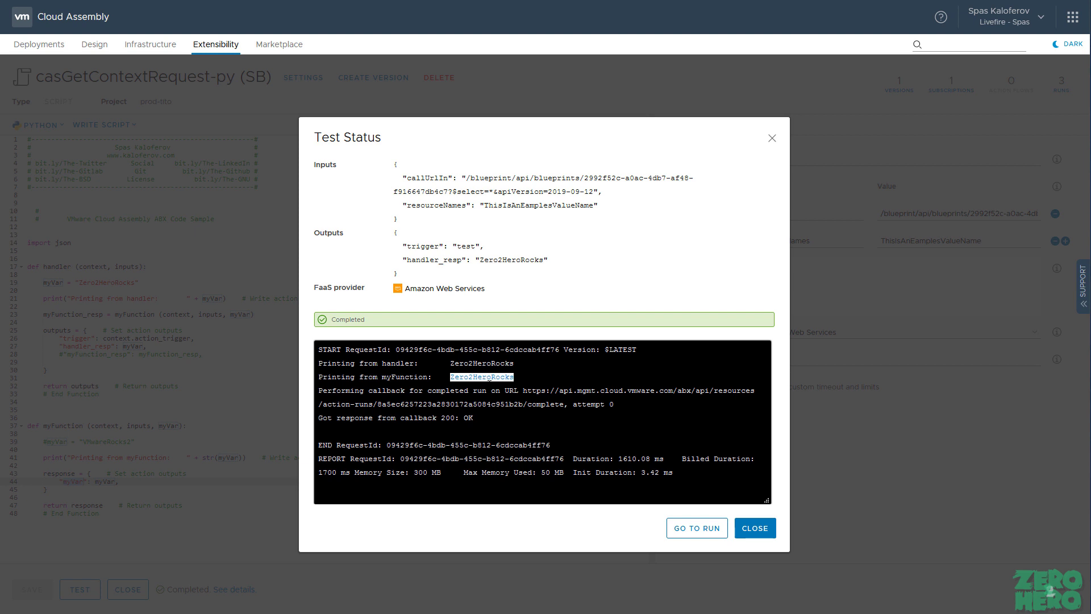
Step: Confirm the Outputs return handler_resp as Zero2HeroRocks, then close the test results
left_click_drag(412, 278, 391, 238)
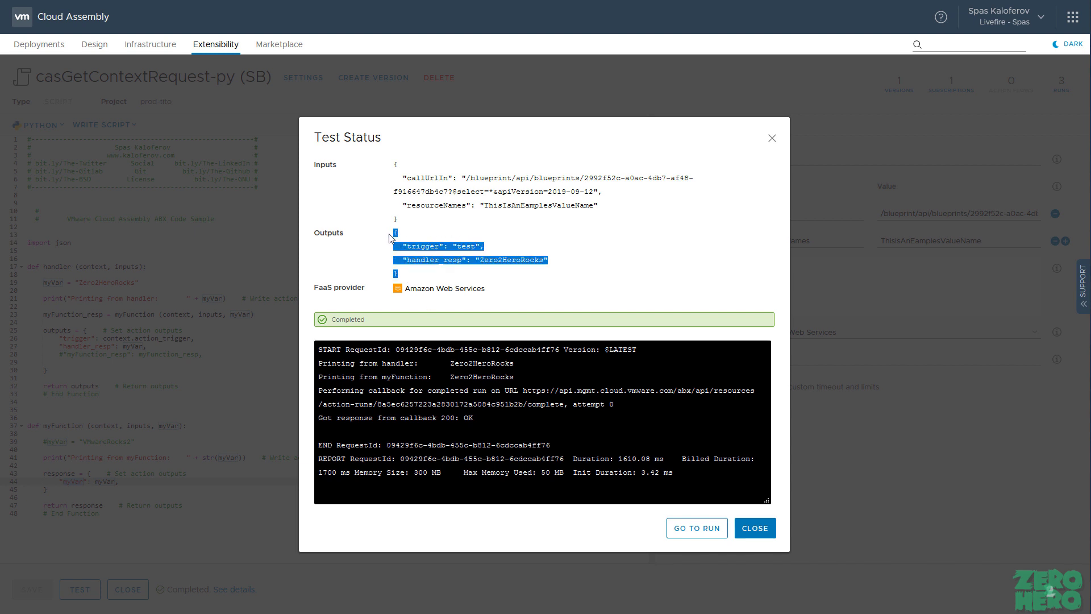
double_click(529, 260)
triple_click(443, 264)
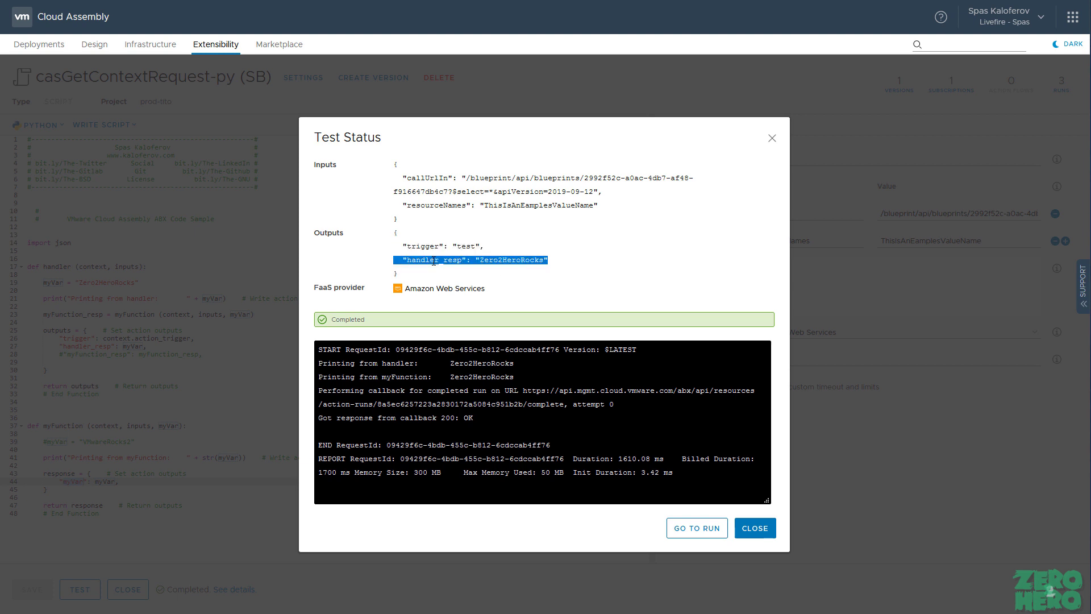
left_click_drag(514, 363, 313, 362)
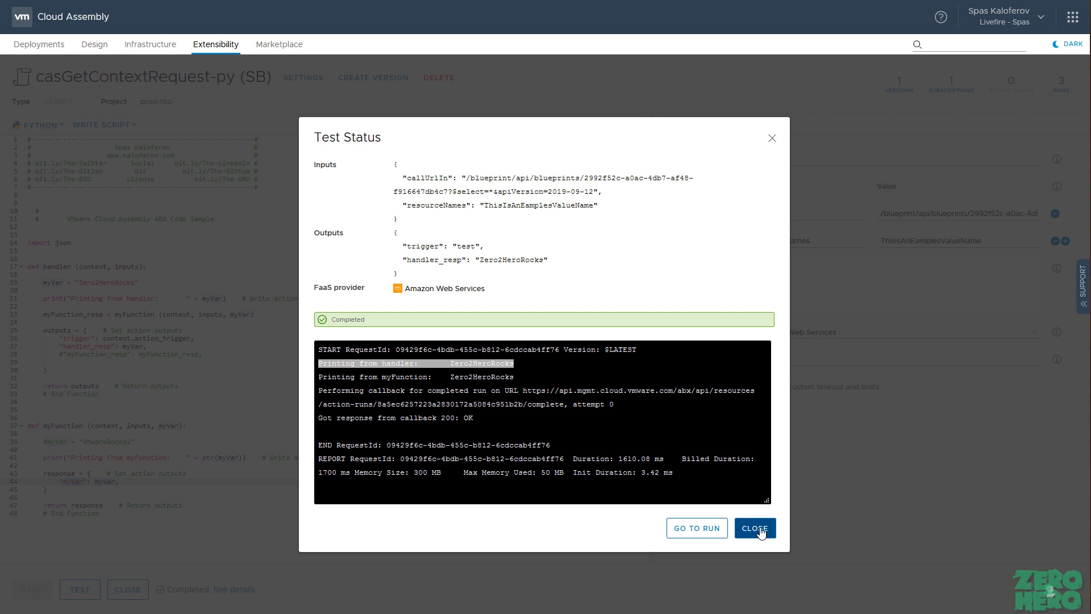
left_click_drag(514, 377, 382, 377)
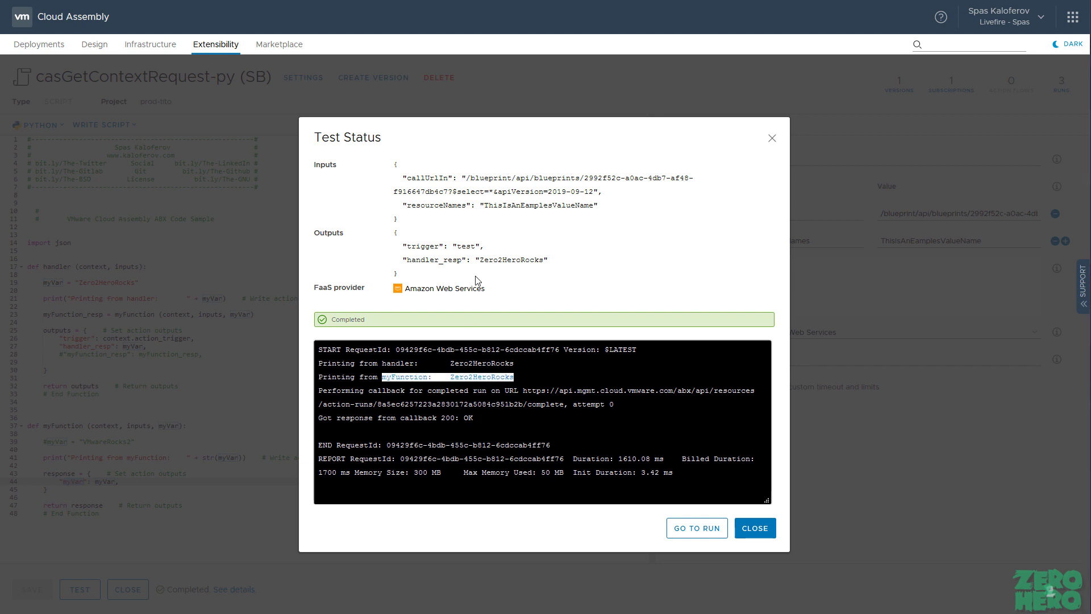
left_click(404, 262)
left_click_drag(404, 261, 573, 268)
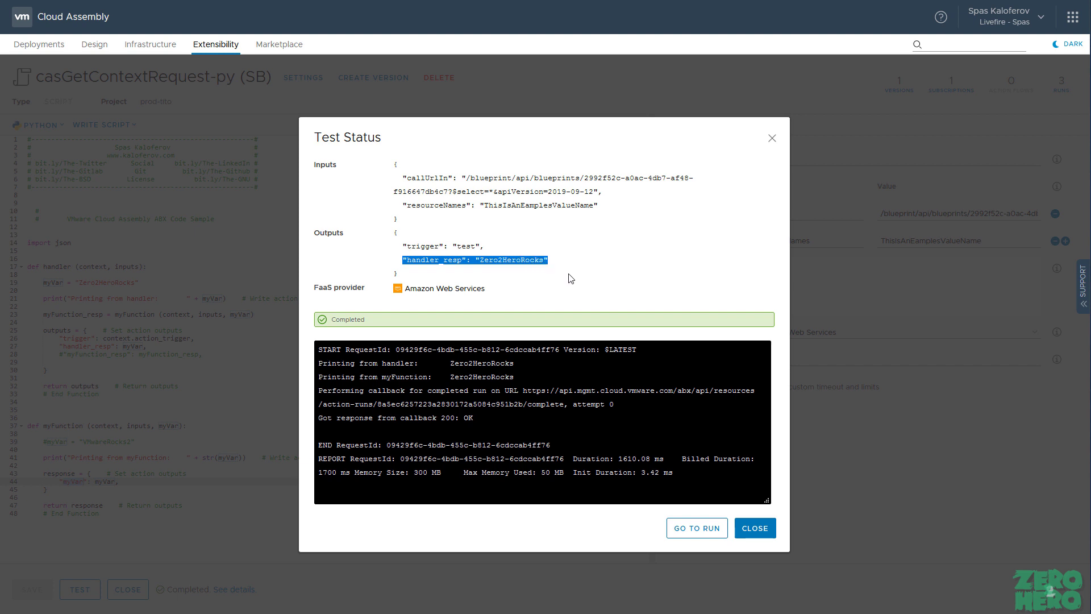
left_click(758, 528)
Step: Uncomment the VMwareRocks2 myVar assignment on line 39 and the myFunction_resp output on line 28
left_click(45, 442)
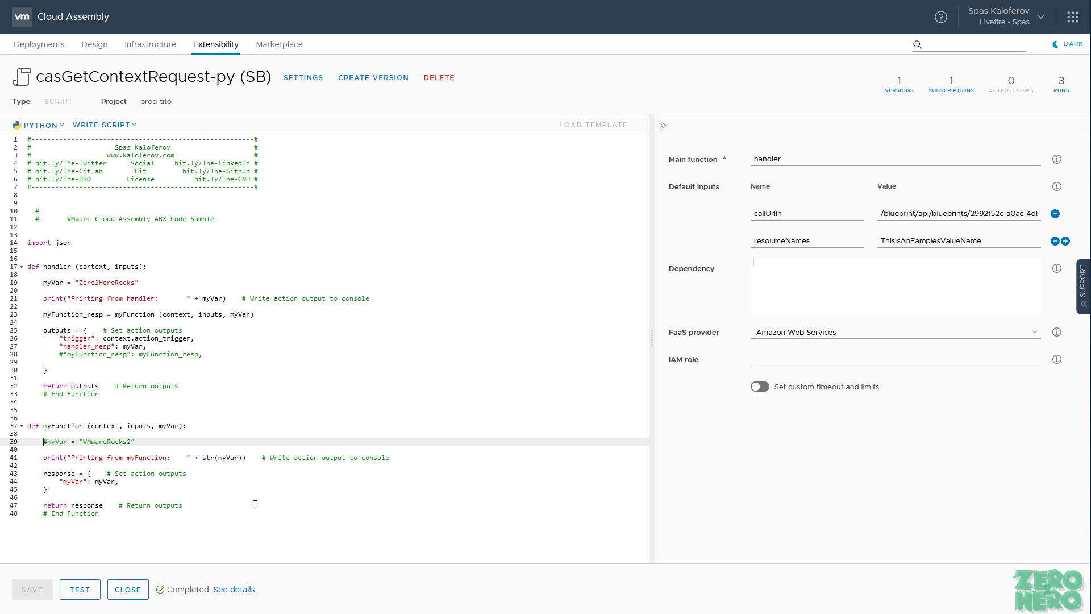
key("Delete")
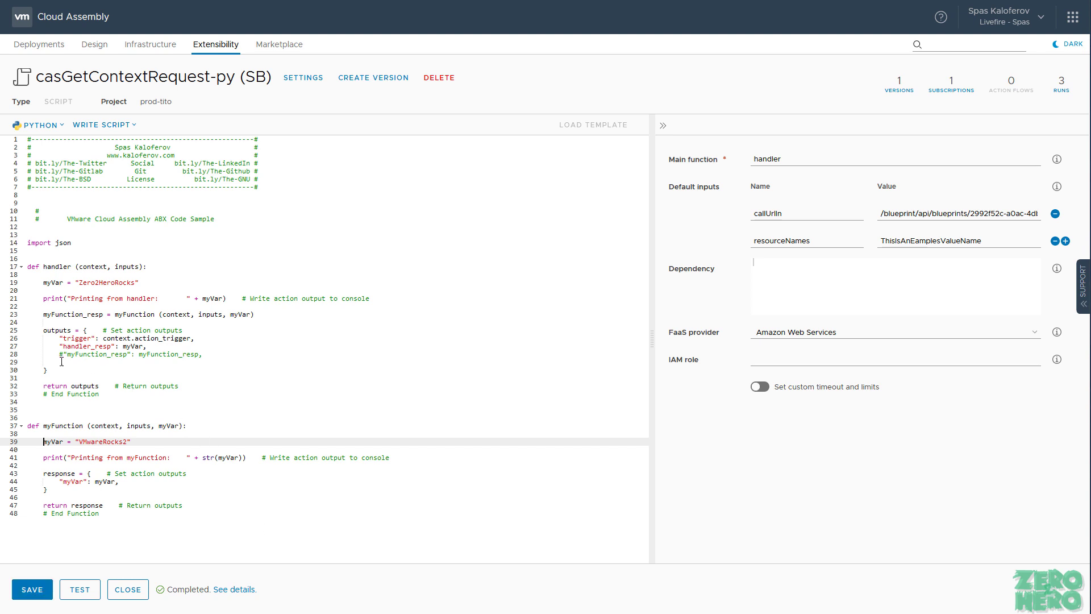
double_click(65, 315)
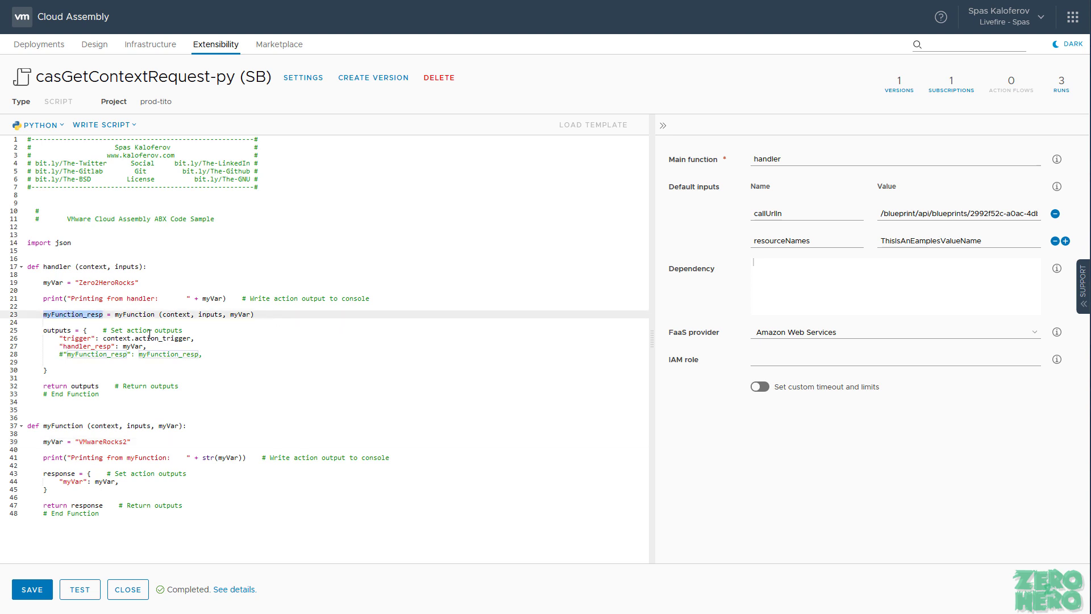
left_click(62, 355)
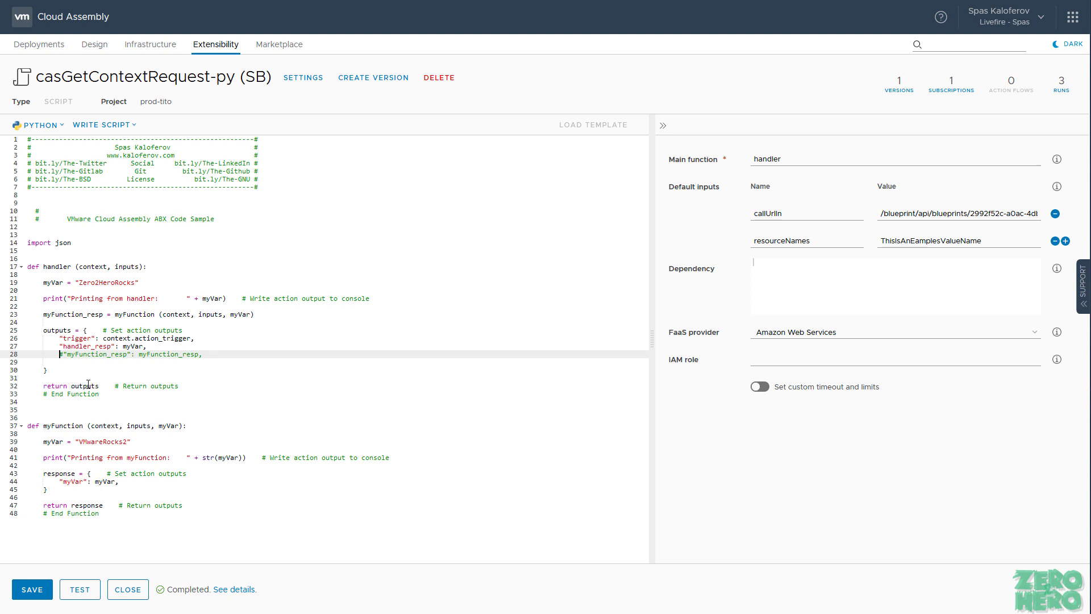
key("Delete")
double_click(174, 354)
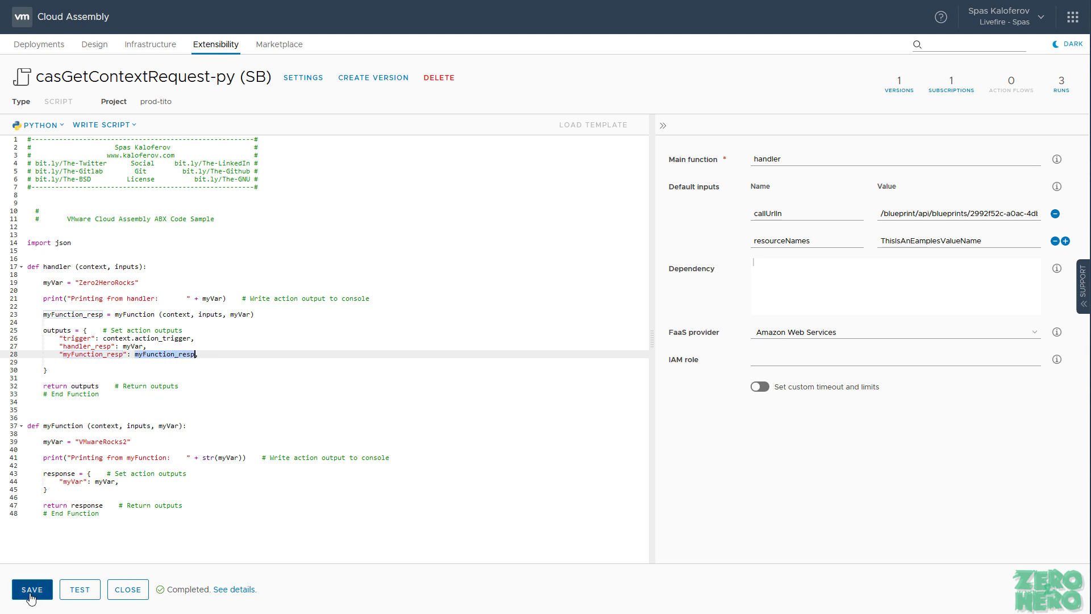
Step: Save the action, rerun the test and open its details
left_click(30, 595)
left_click(79, 594)
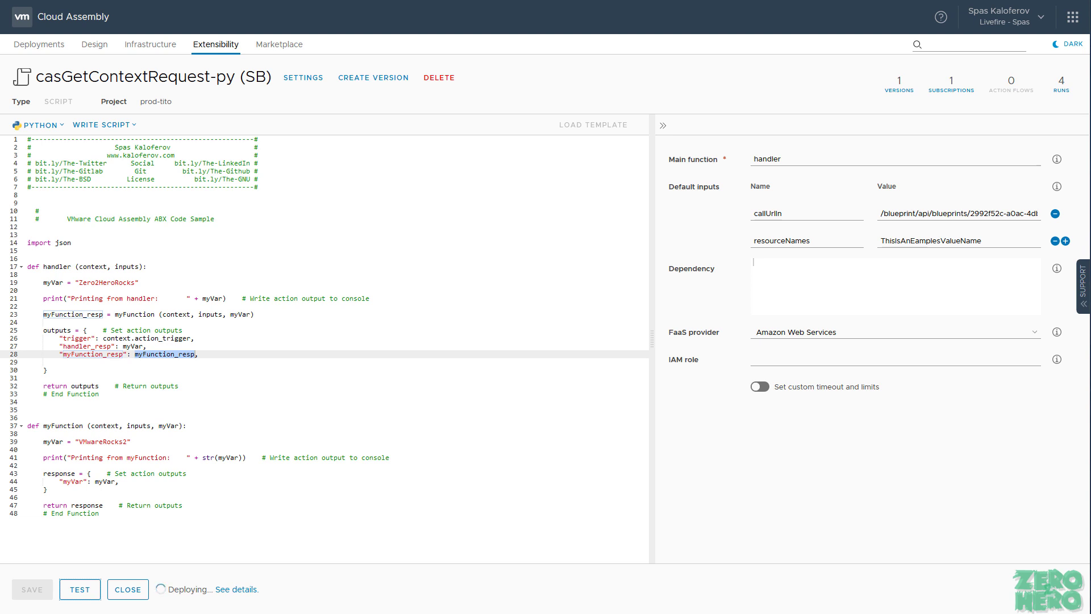
left_click(244, 591)
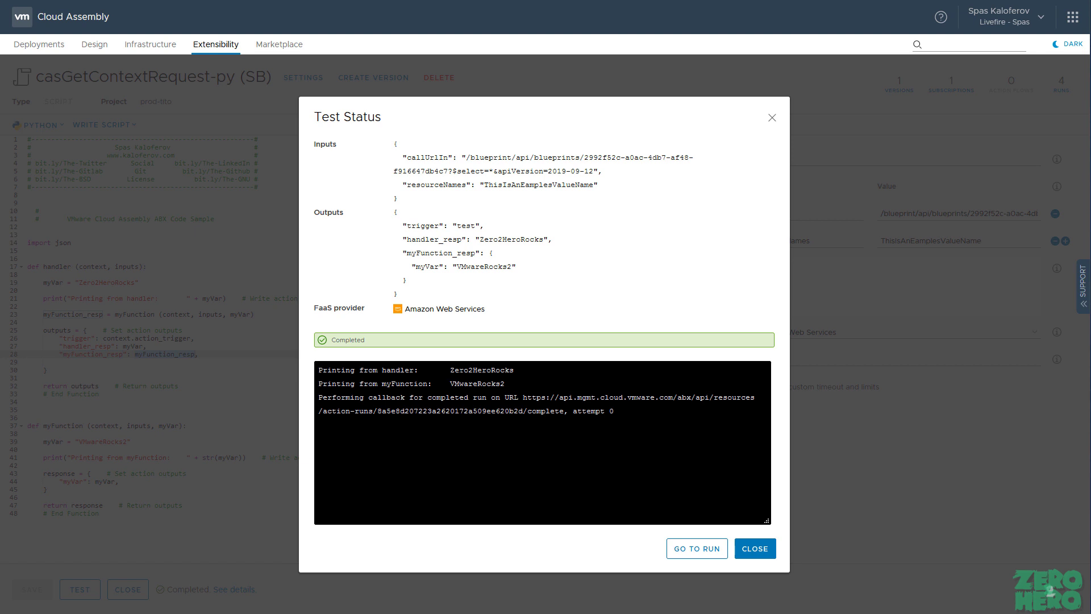
Step: Check the log's VMwareRocks2 from myFunction and the myFunction_resp myVar output, then close the results
double_click(402, 384)
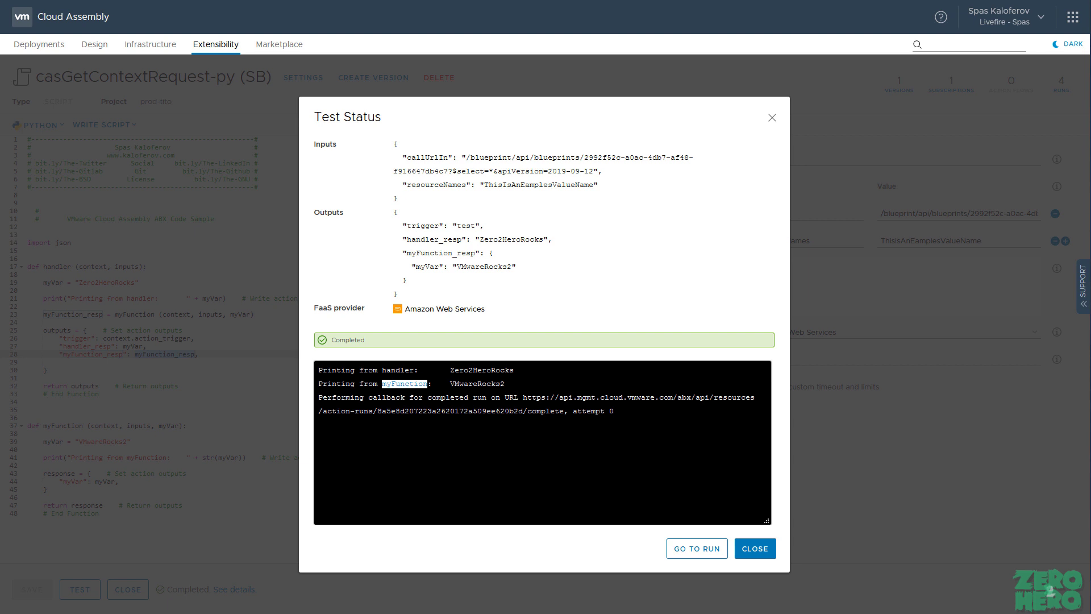
left_click_drag(505, 384, 451, 384)
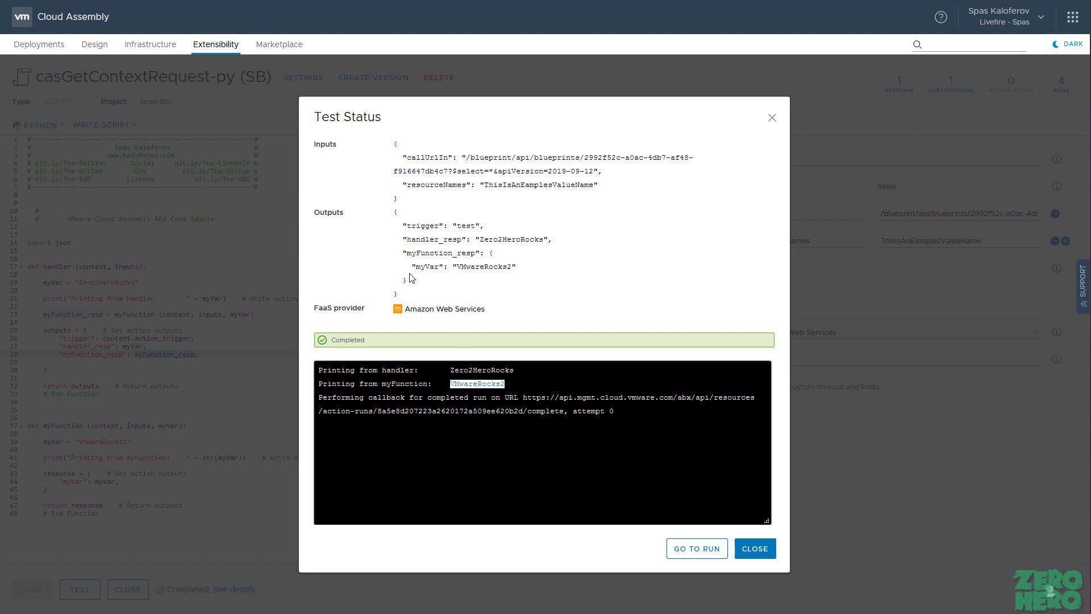
left_click(419, 252)
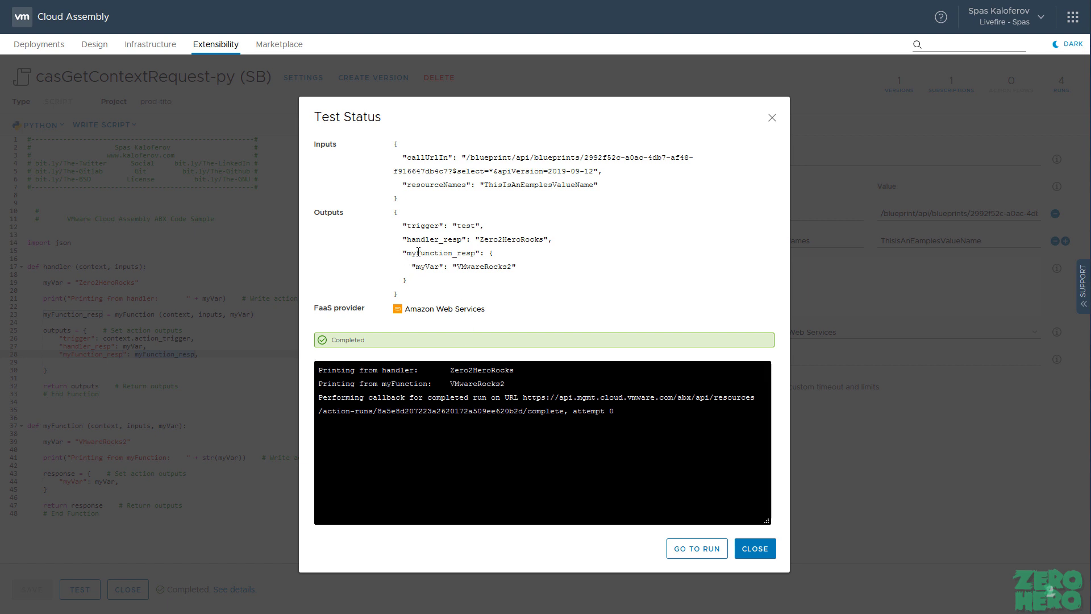
left_click_drag(475, 253, 406, 253)
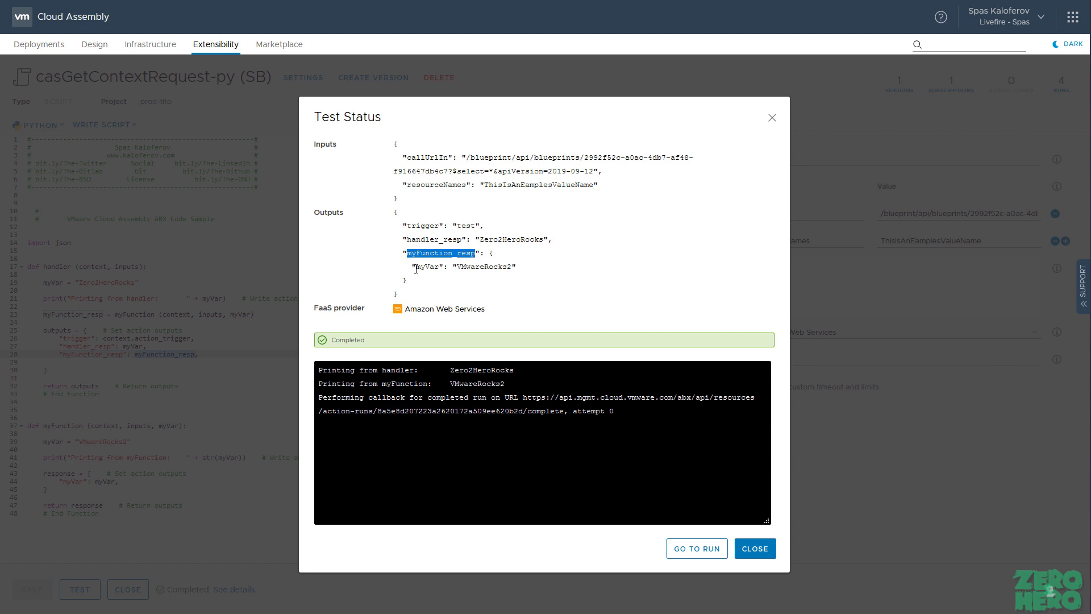
left_click_drag(519, 267, 411, 266)
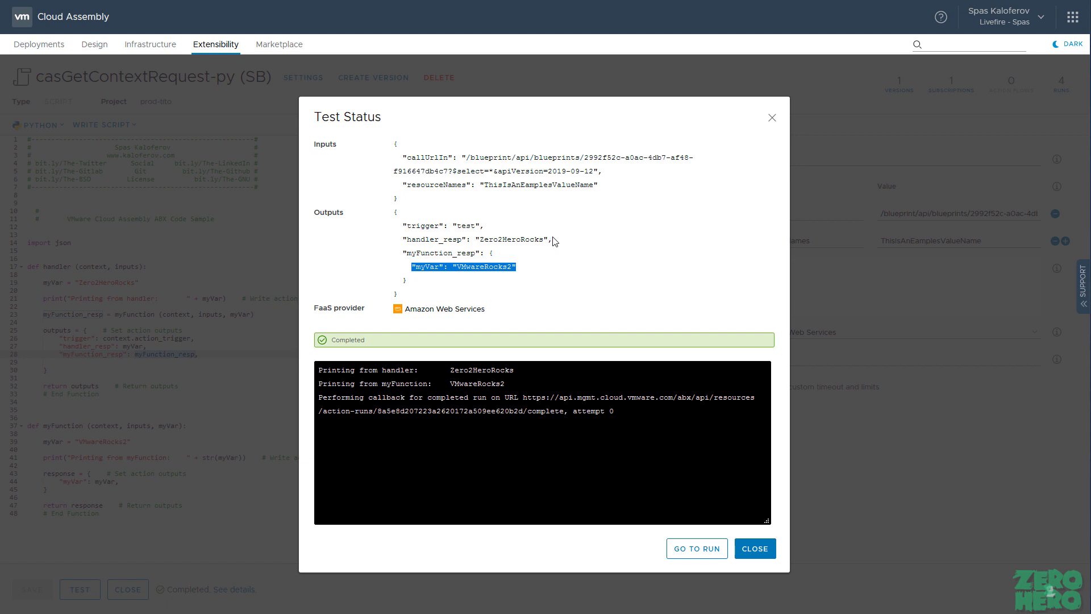
left_click(537, 236)
left_click_drag(552, 238, 398, 240)
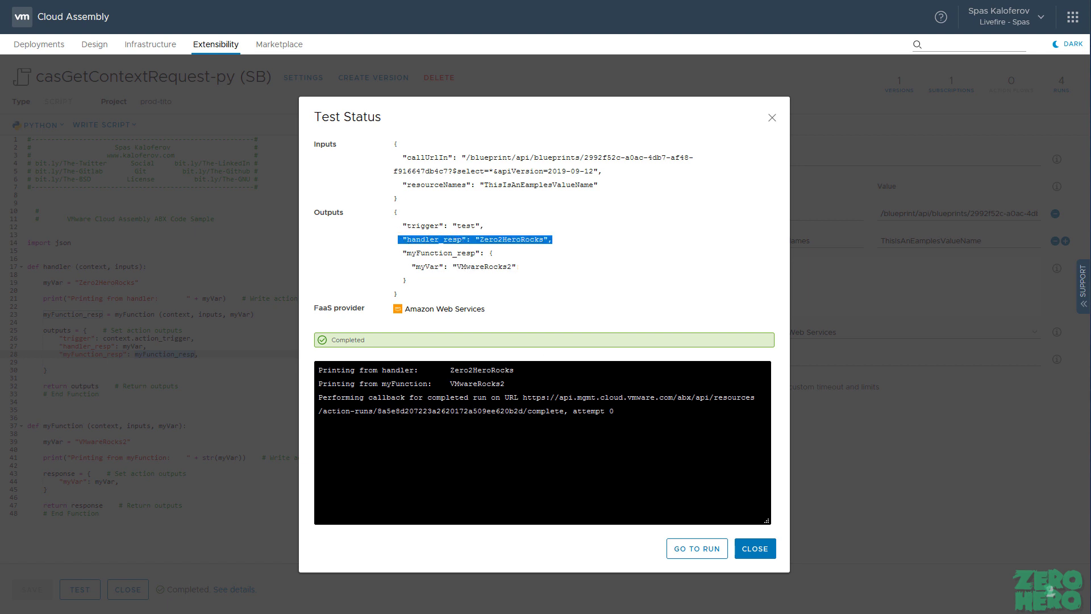
left_click(764, 555)
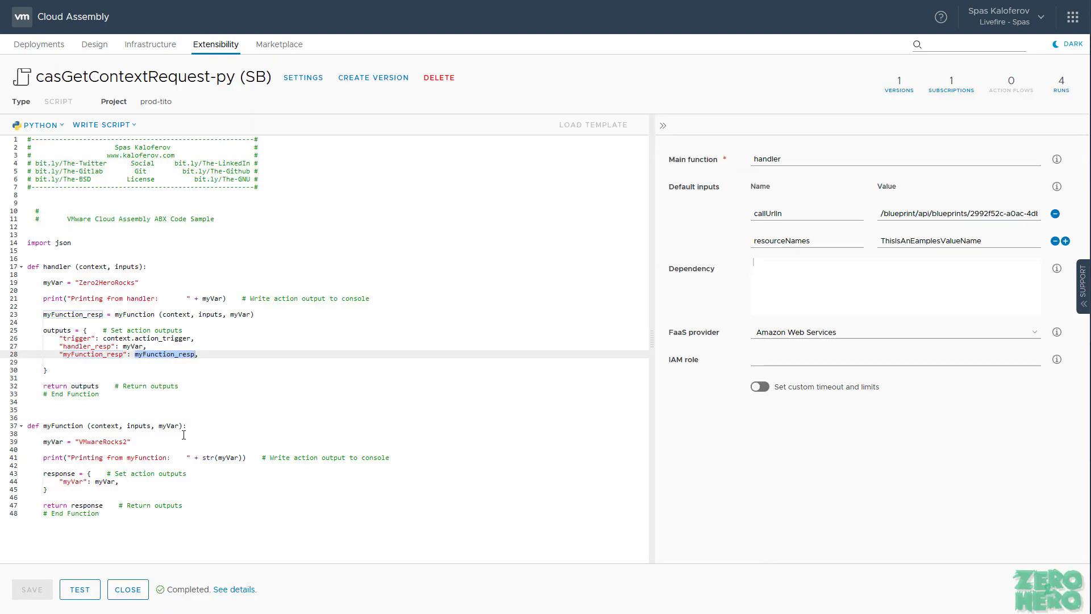
Step: Delete the myFunction definition and handler lines 19–23, then paste in the HTTP GET request code
left_click_drag(191, 532, 18, 426)
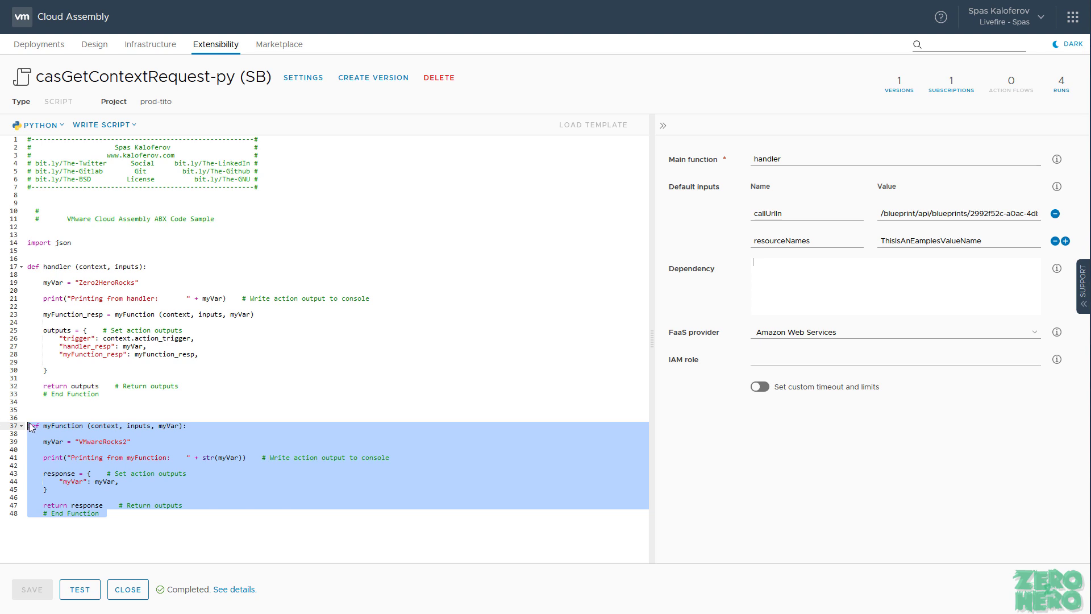
key("BackSpace")
left_click_drag(255, 315, 27, 283)
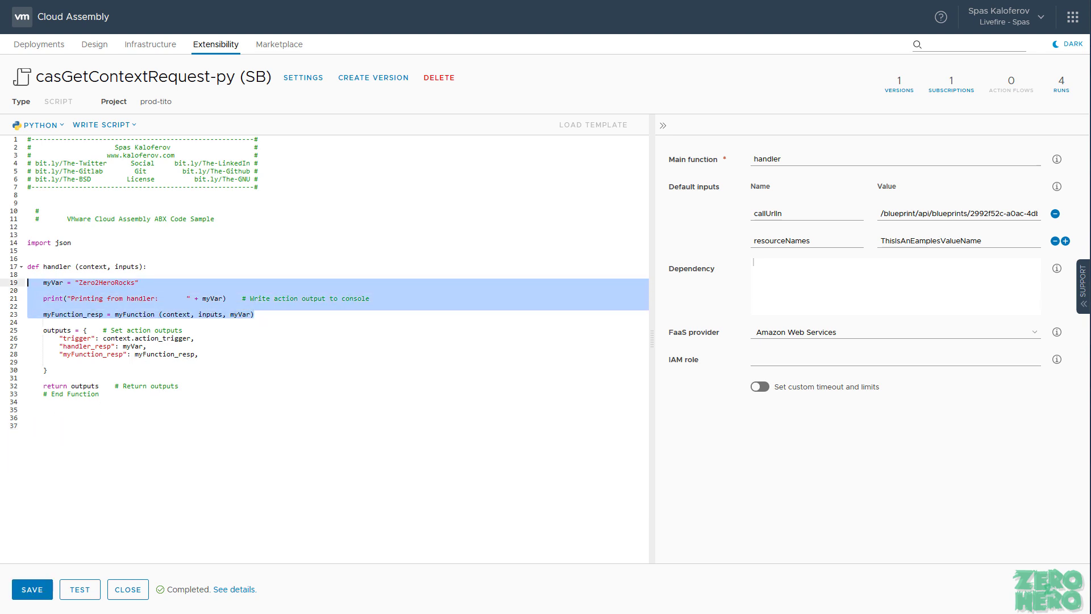
key("BackSpace")
key("Return")
key("Return")
left_click(71, 284)
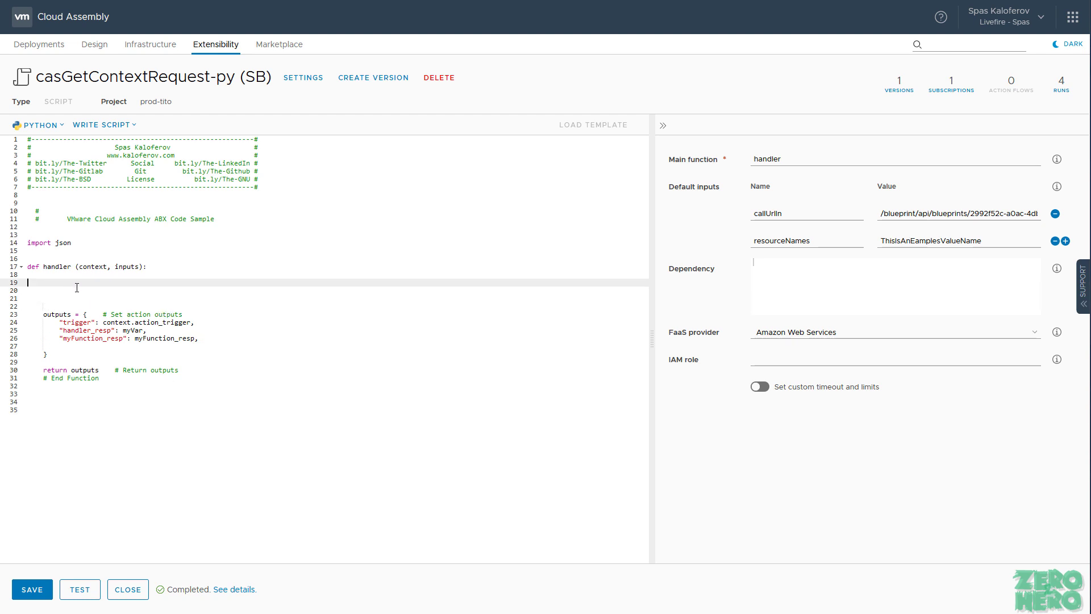
type("callUrl = \"https://www.kaloferov.com/API/someApiCallUrl\" # Request Headers requestsHeaders= {     'Accept':'application/json',     'Content-Type':'application/json',     'Authorization': 'Bearer {}'.format(accessToken) }  # Body body = {     \"version\": \"1\",     \"changeLog\": \"\",     \"description\": \"\",     \"release\": \"True\" } getCall = requests.get(callUrl, data=json.dumps(body), verify=False, headers=(requestsHeaders)) getCall_responseJson = json.loads(getCall.text)")
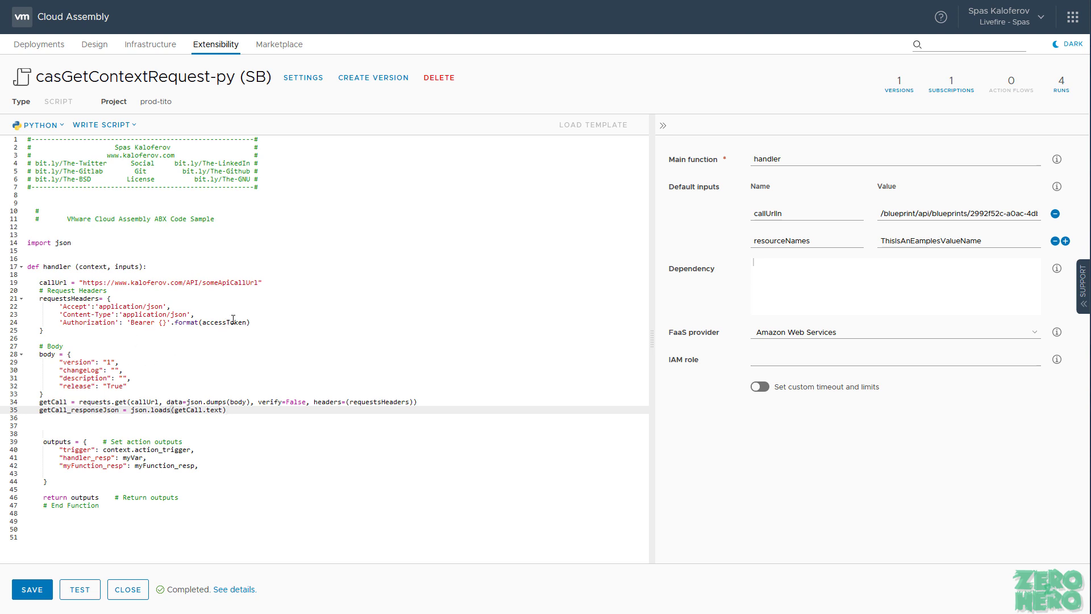
Step: Insert an empty line below the '# Request Headers' comment
left_click(224, 292)
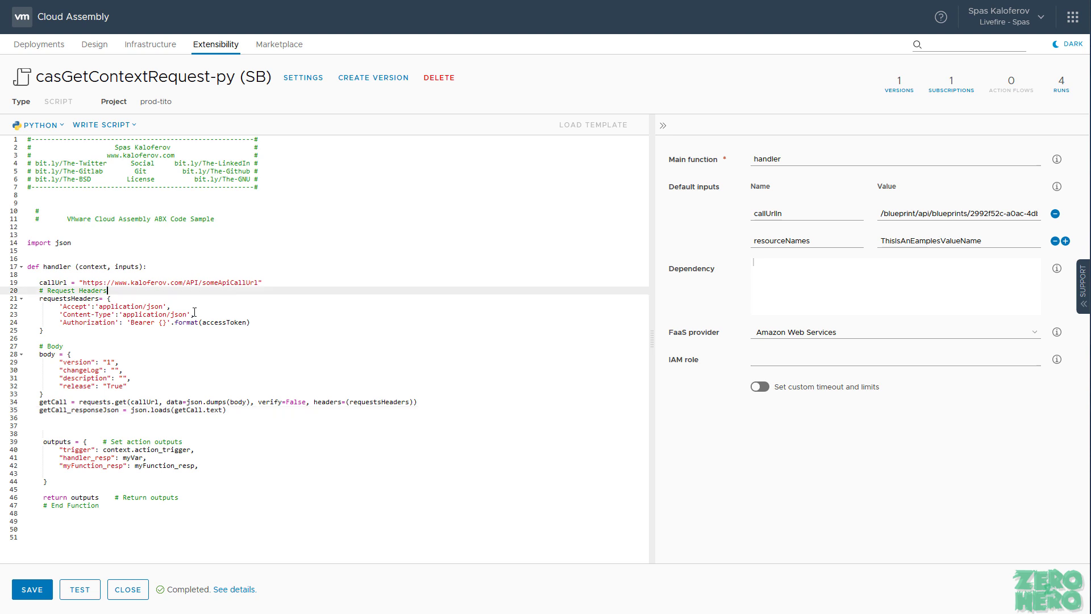
key("Return")
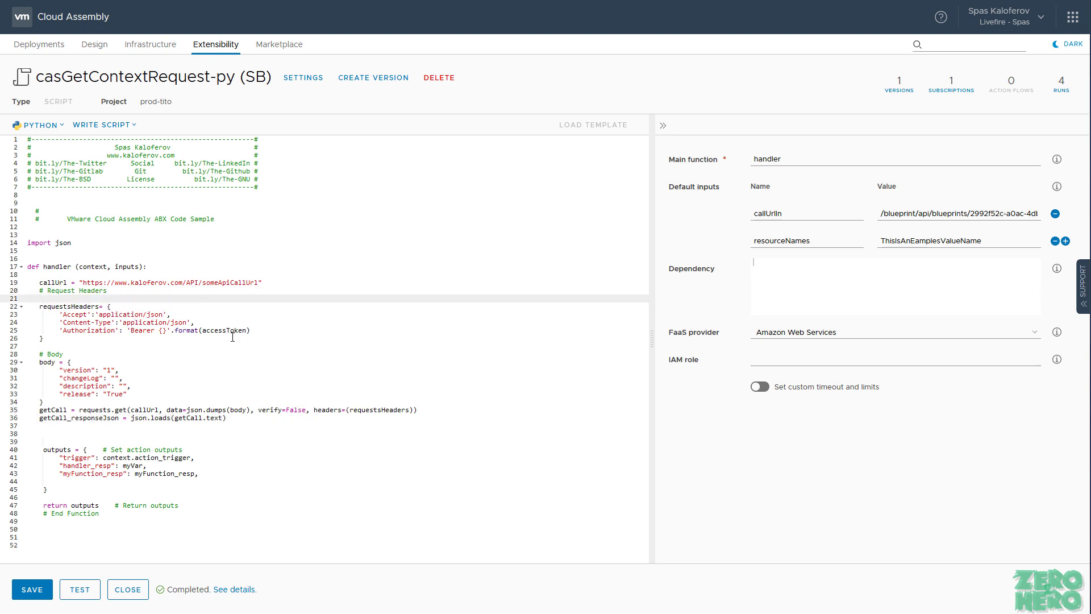
double_click(227, 328)
key("ctrl+c")
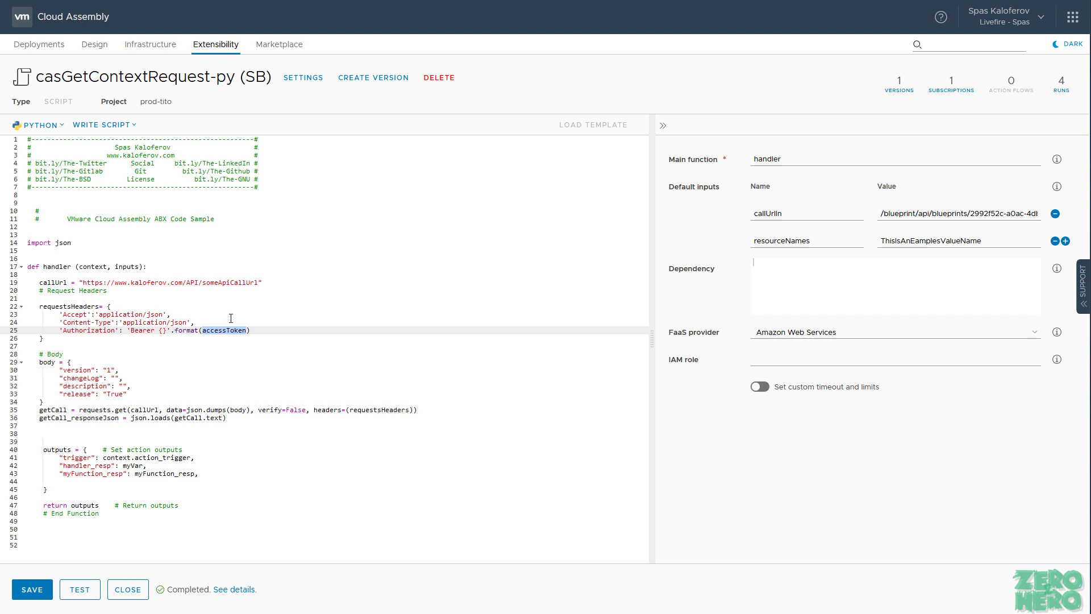
left_click(207, 300)
key("ctrl+v")
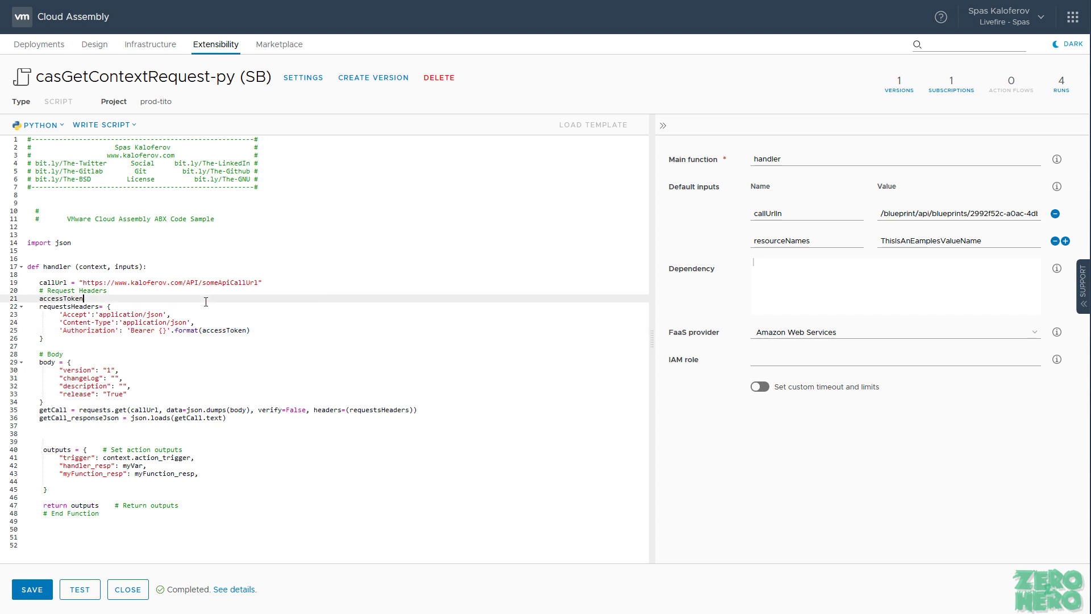
type("= \"HardcodedToken")
Step: Replace the whole script with the pasted AWS Secrets Manager boto3 code
double_click(55, 305)
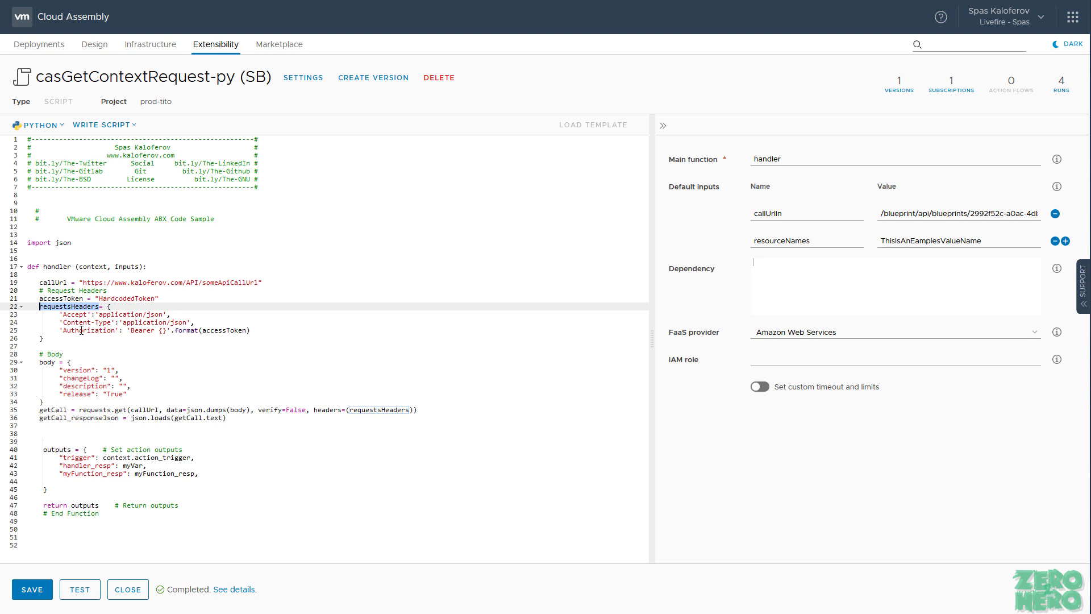
double_click(53, 362)
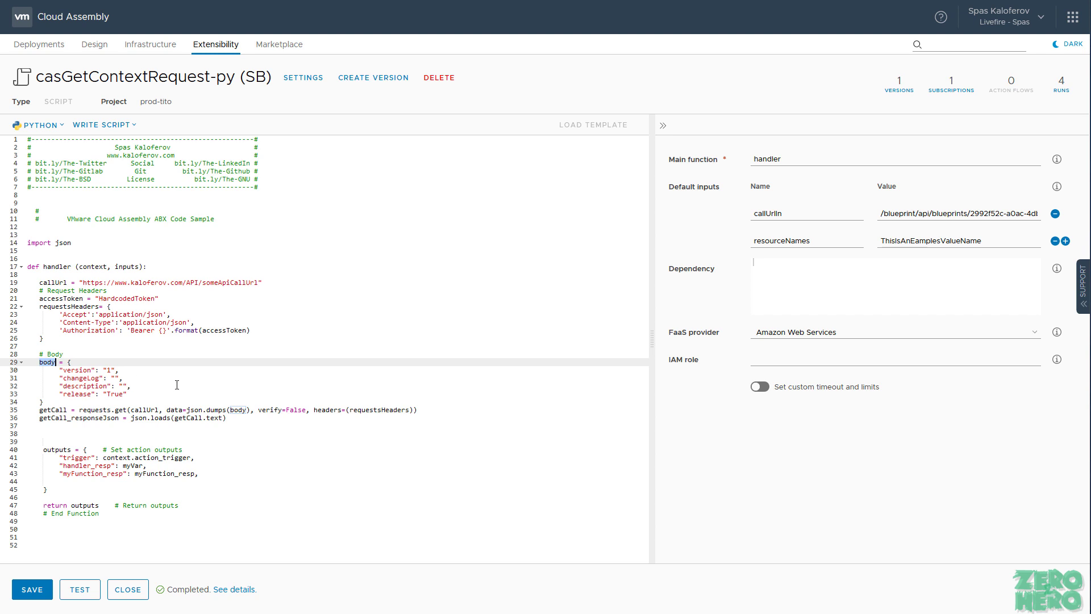
left_click(418, 394)
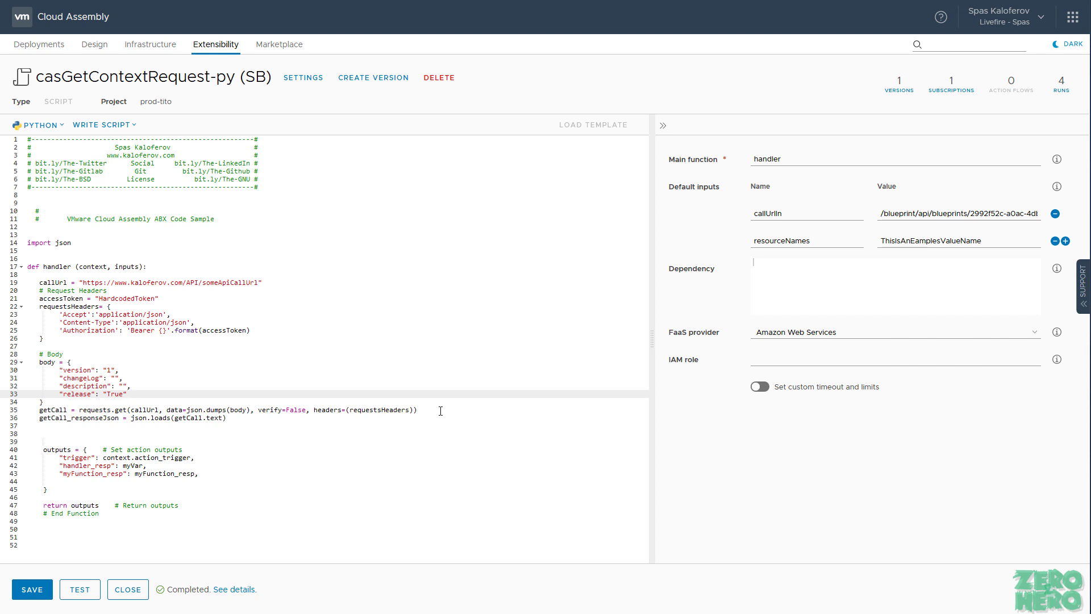
key("ctrl+a")
key("ctrl+v")
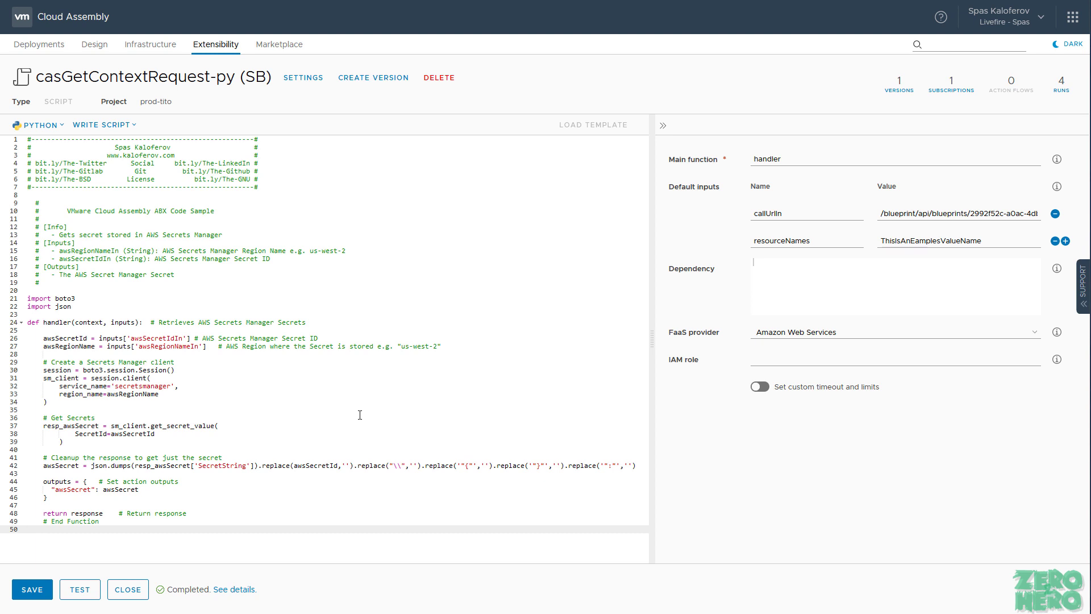
Step: Keep Amazon Web Services as the FaaS provider and save the Secrets Manager action
double_click(142, 435)
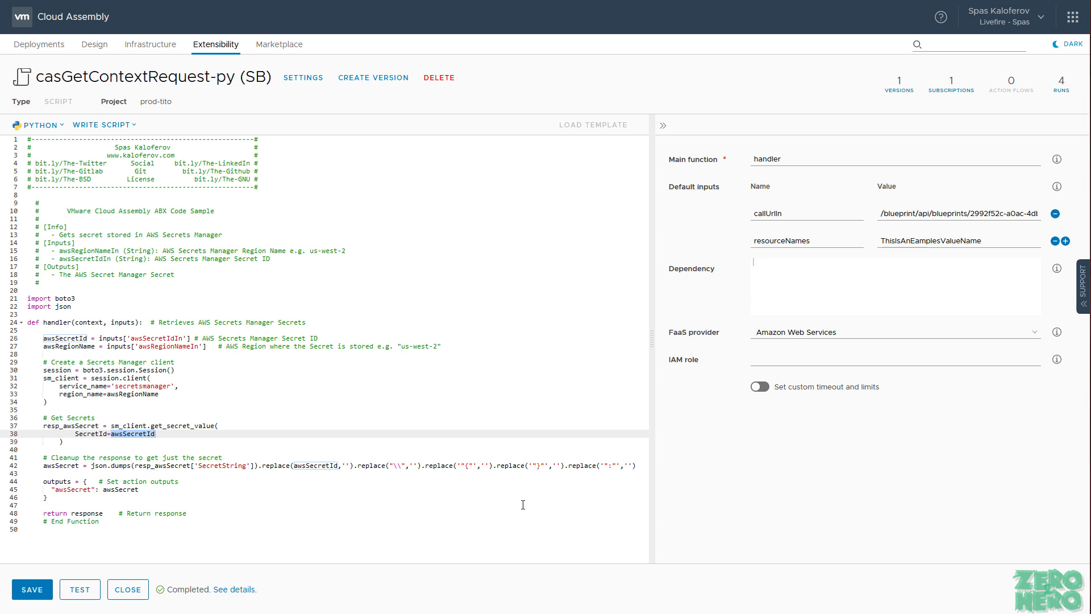
left_click(773, 338)
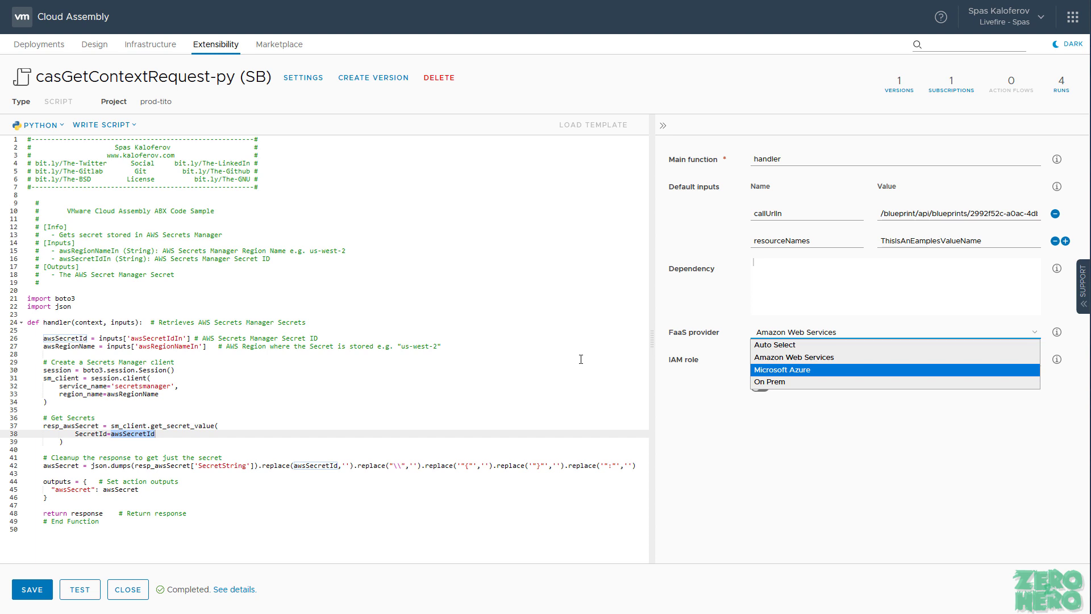
left_click(581, 359)
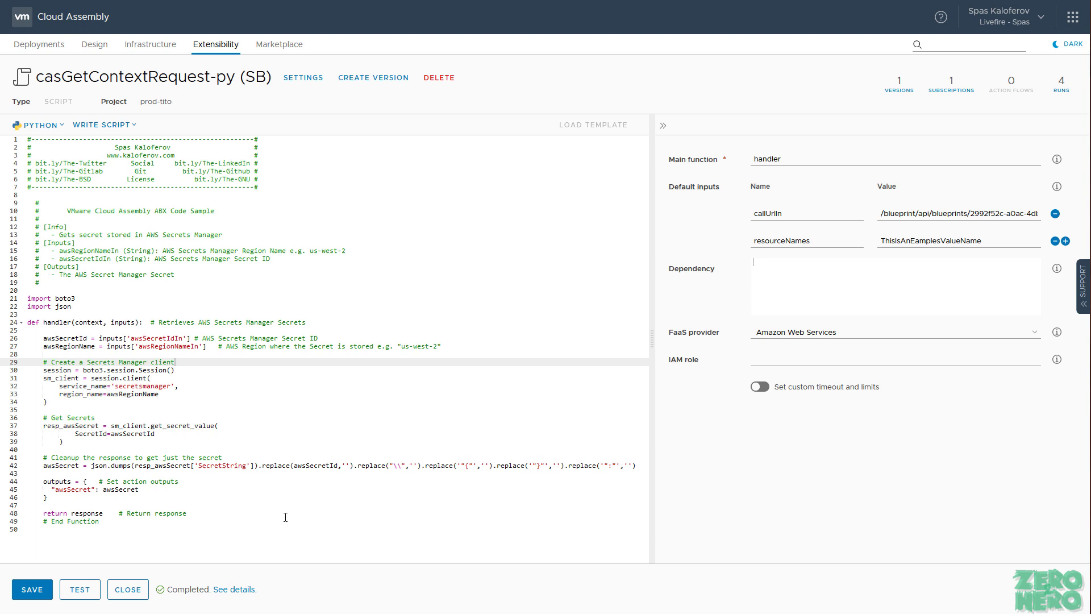
left_click(31, 589)
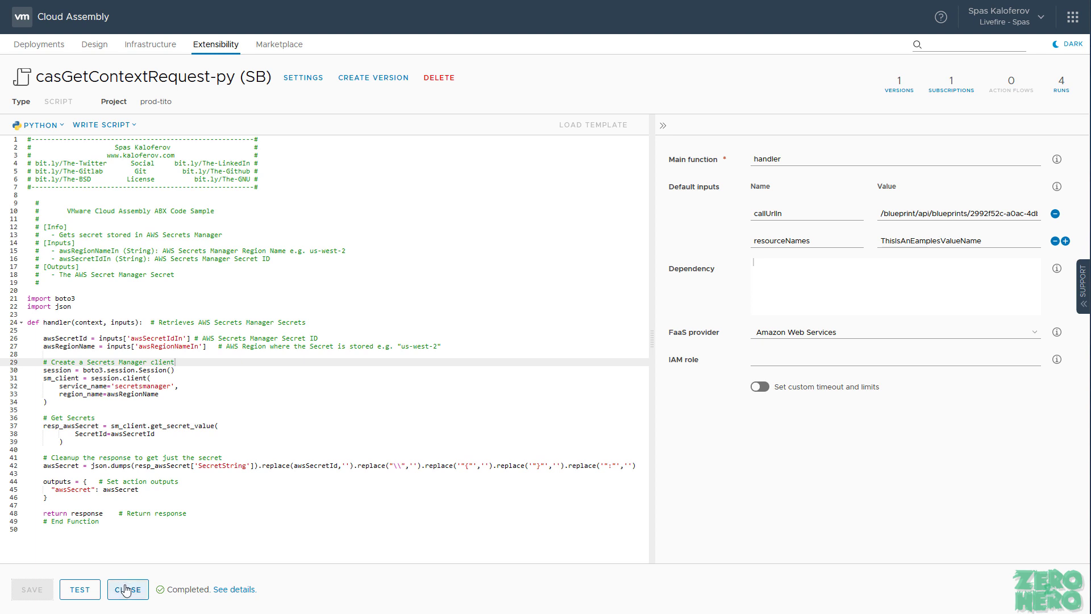
Step: Close the action editor and show the ID column in the Actions list
left_click(126, 590)
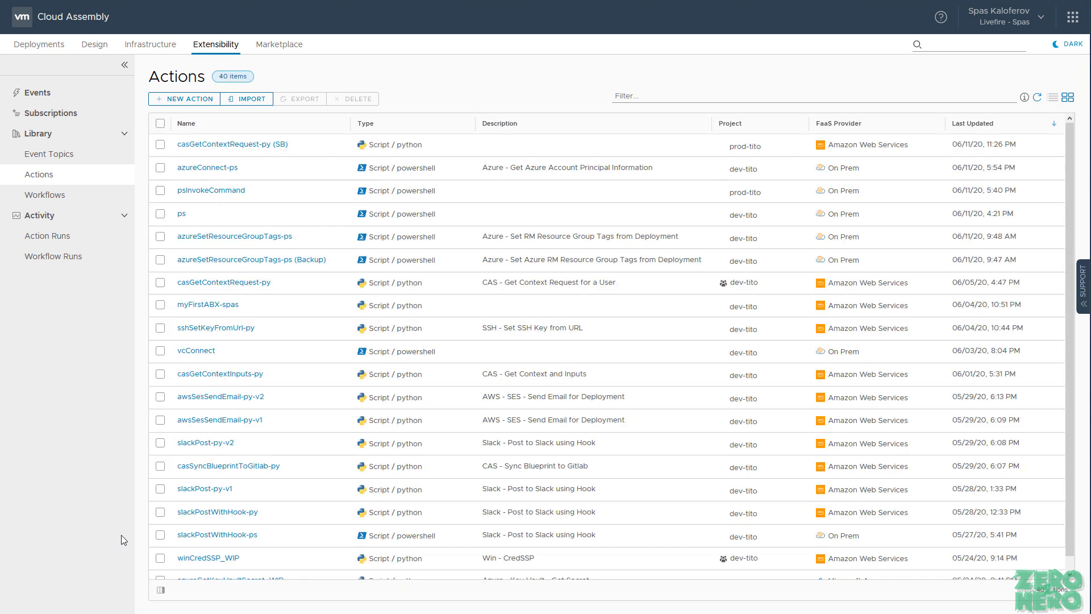
left_click(160, 591)
left_click(174, 471)
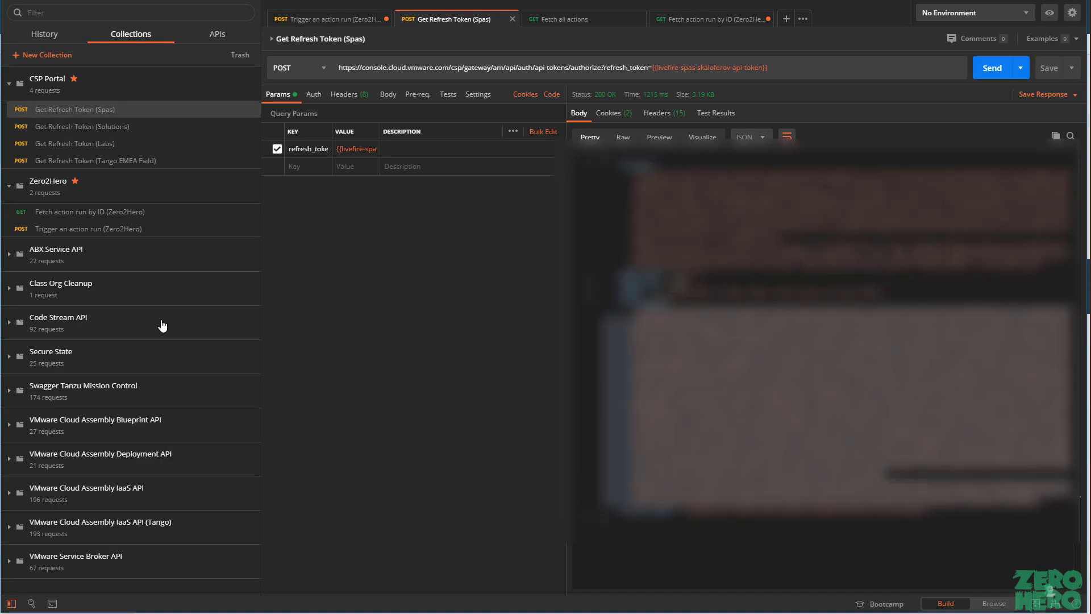
Step: Send the 'Trigger an action run (Zero2Hero)' request from Postman, then view Cloud Assembly's Action Runs
left_click(7, 86)
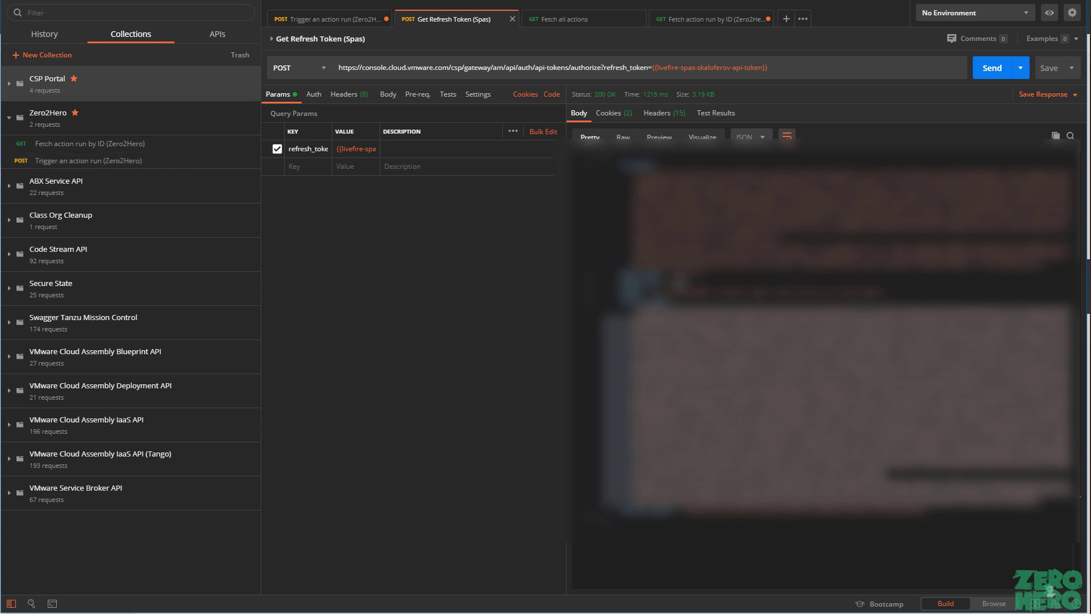
left_click(334, 19)
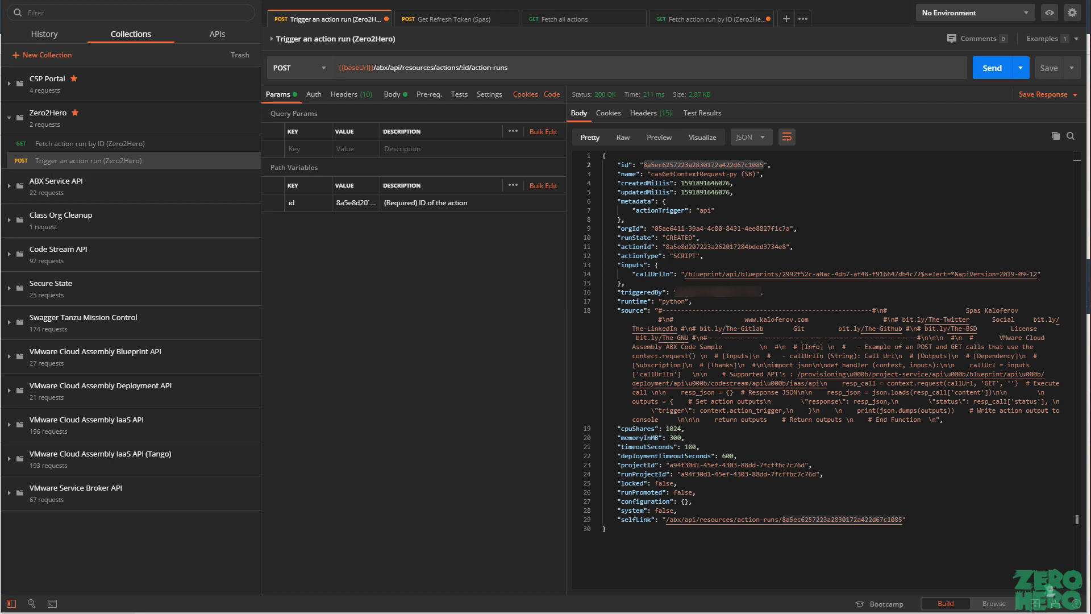
left_click(362, 203)
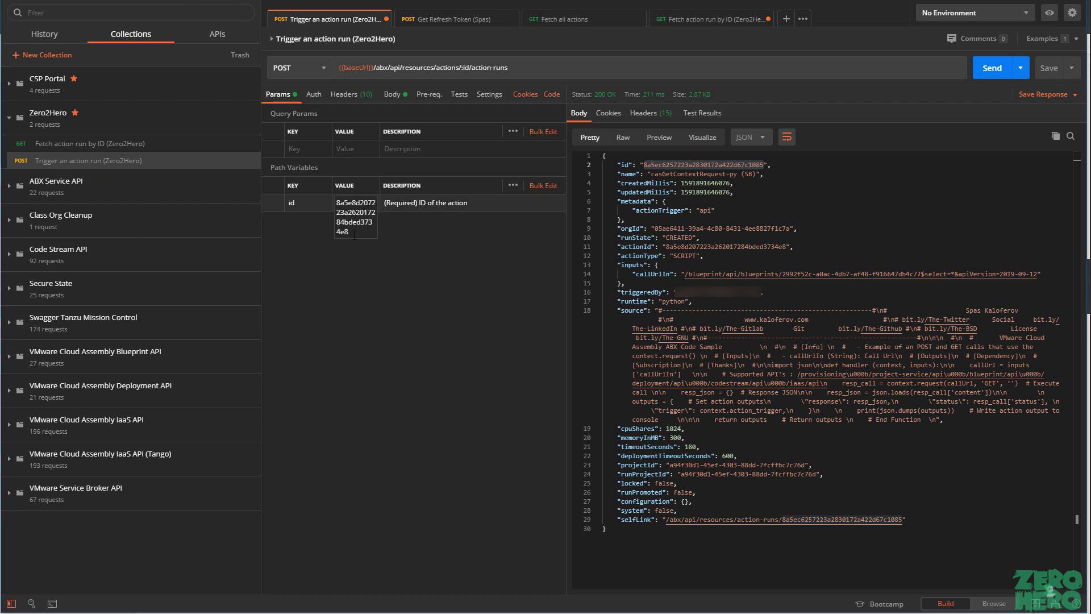
left_click(432, 280)
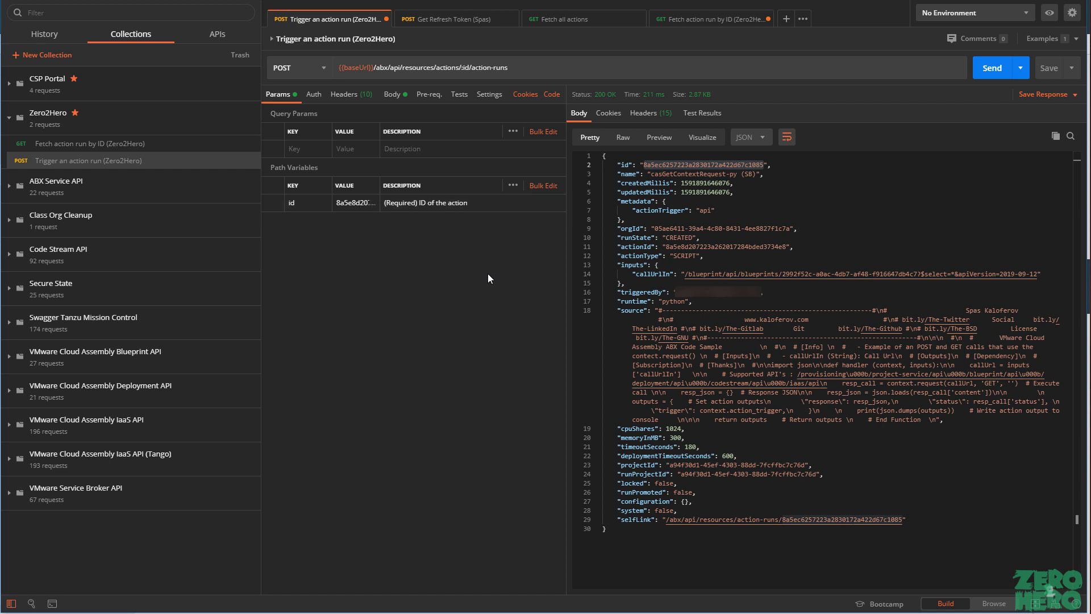
left_click(983, 71)
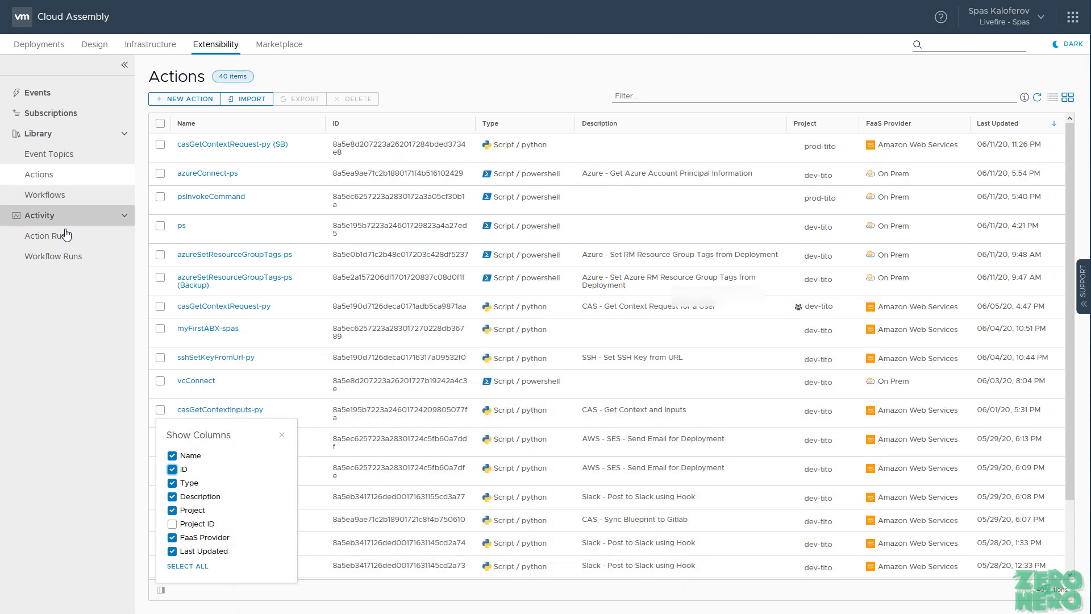
left_click(73, 236)
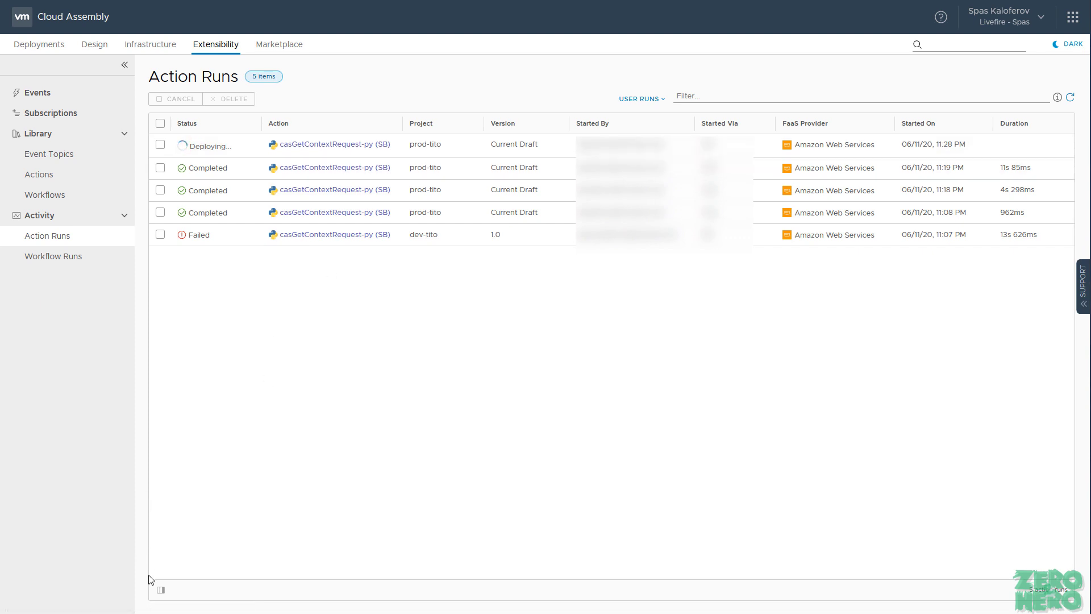
Step: Show the Run ID column in Action Runs and copy the newest run's ID
left_click(161, 591)
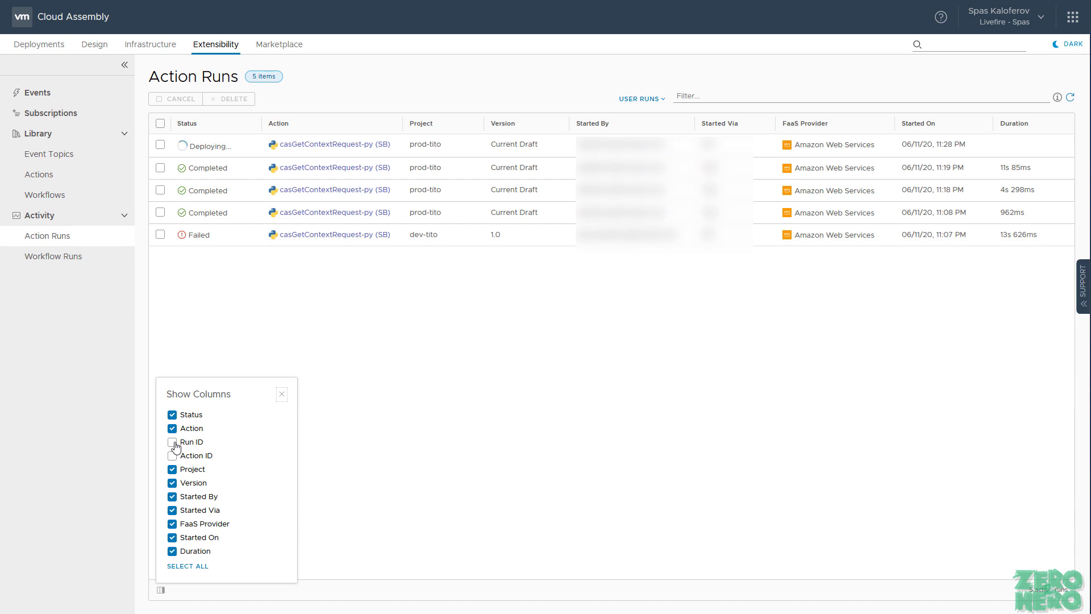
left_click(173, 443)
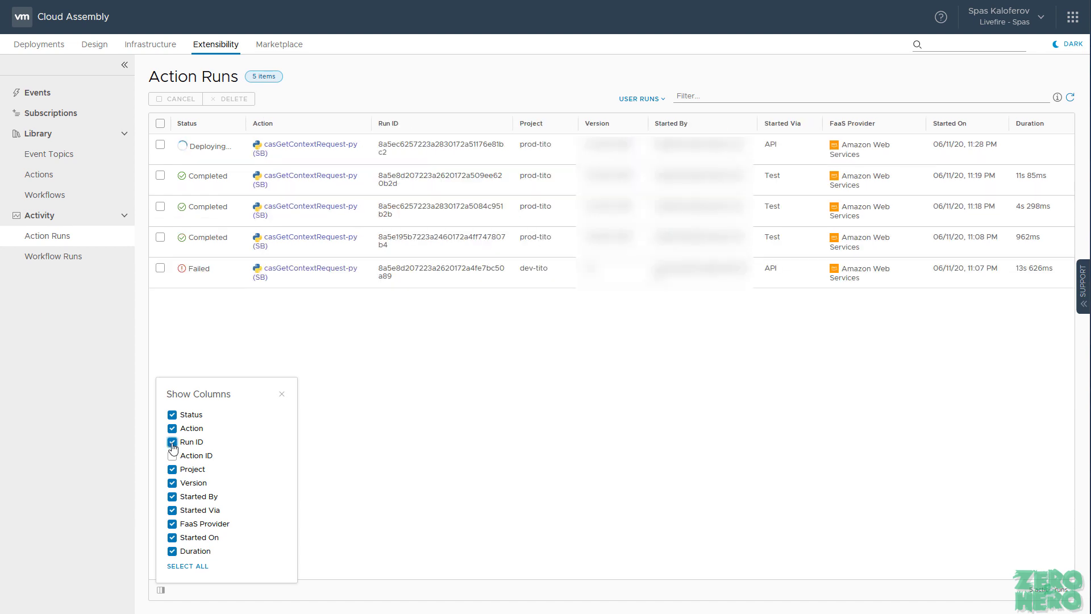
left_click(283, 395)
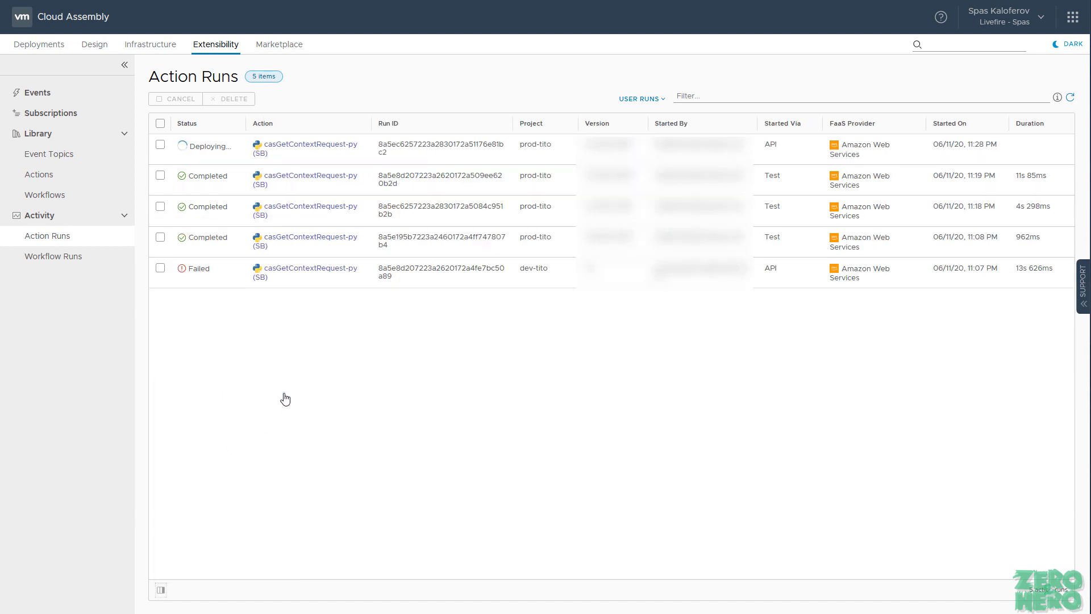
double_click(379, 146)
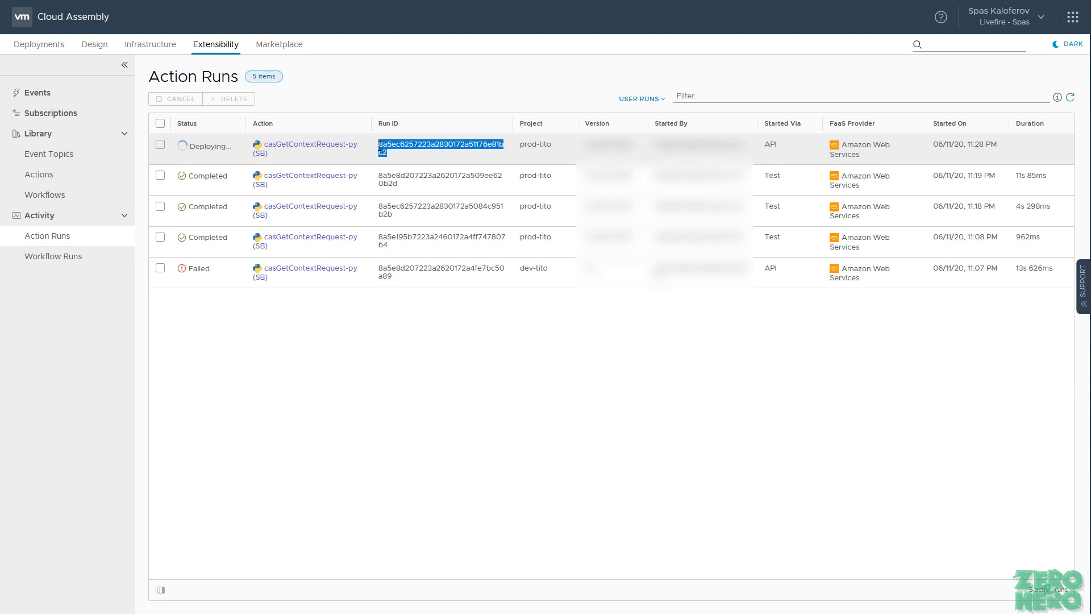
right_click(398, 161)
left_click(401, 165)
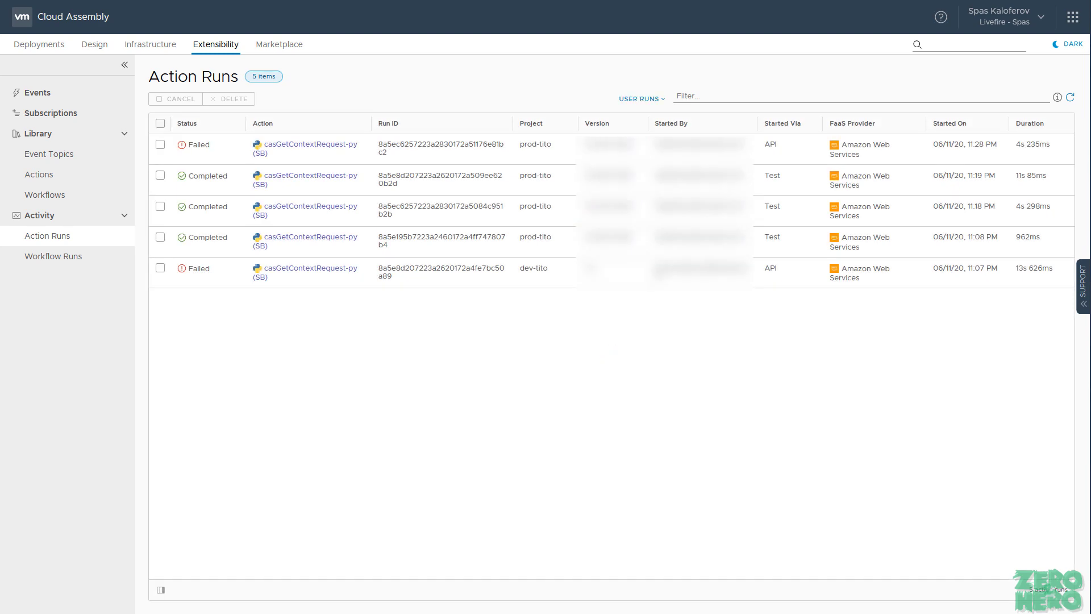
Step: Paste the newer run's ID into the id path variable of 'Fetch action run by ID'
key("alt+Tab")
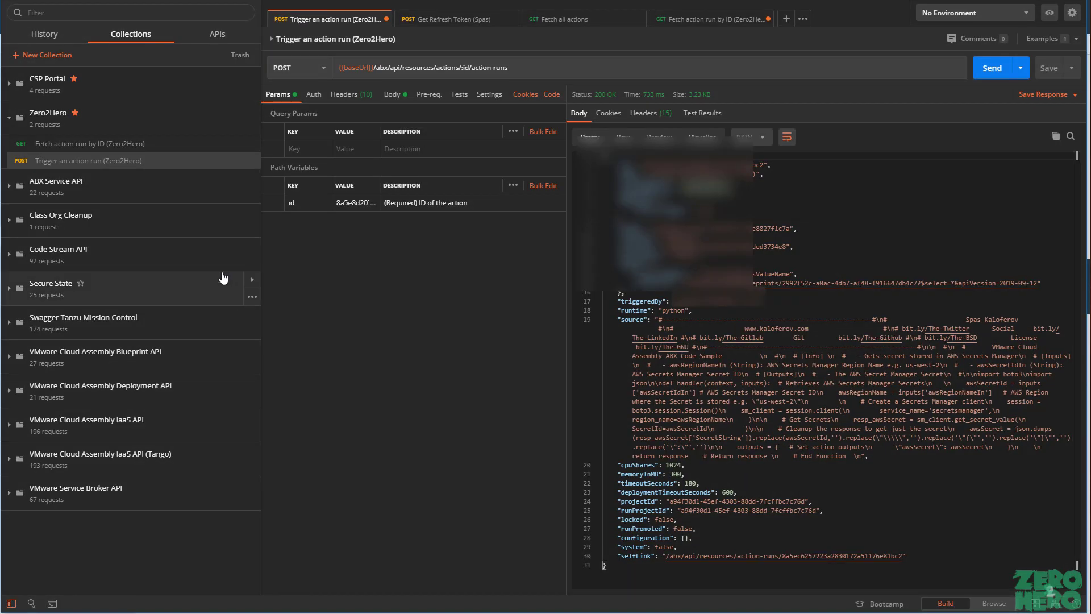
left_click(193, 147)
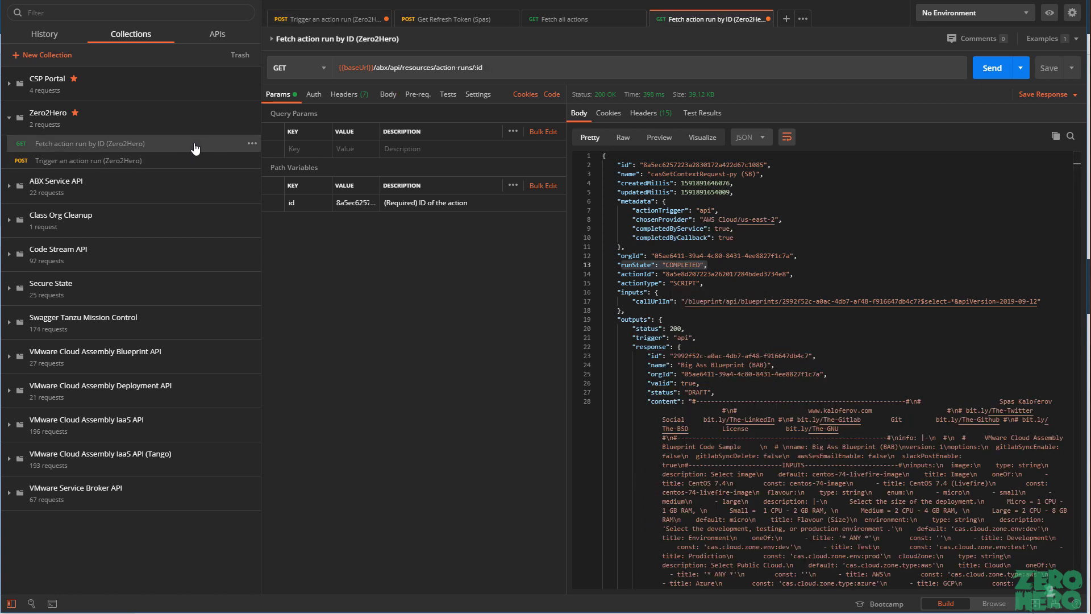
left_click(371, 204)
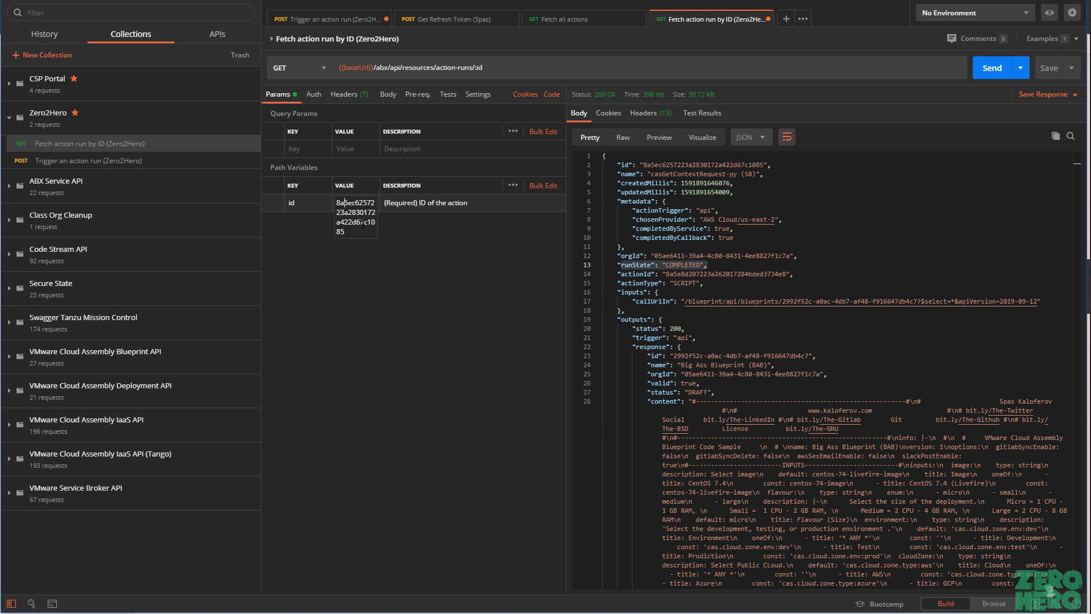
double_click(363, 224)
key("ctrl+v")
left_click(363, 262)
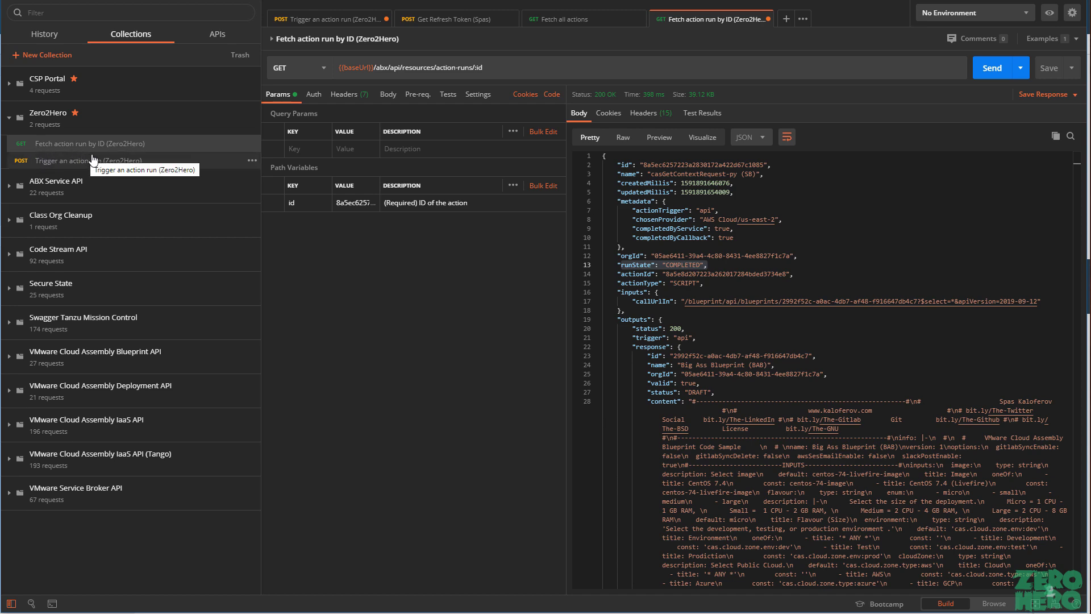
Step: Send the request and highlight the runState FAILED line in the response
left_click(988, 71)
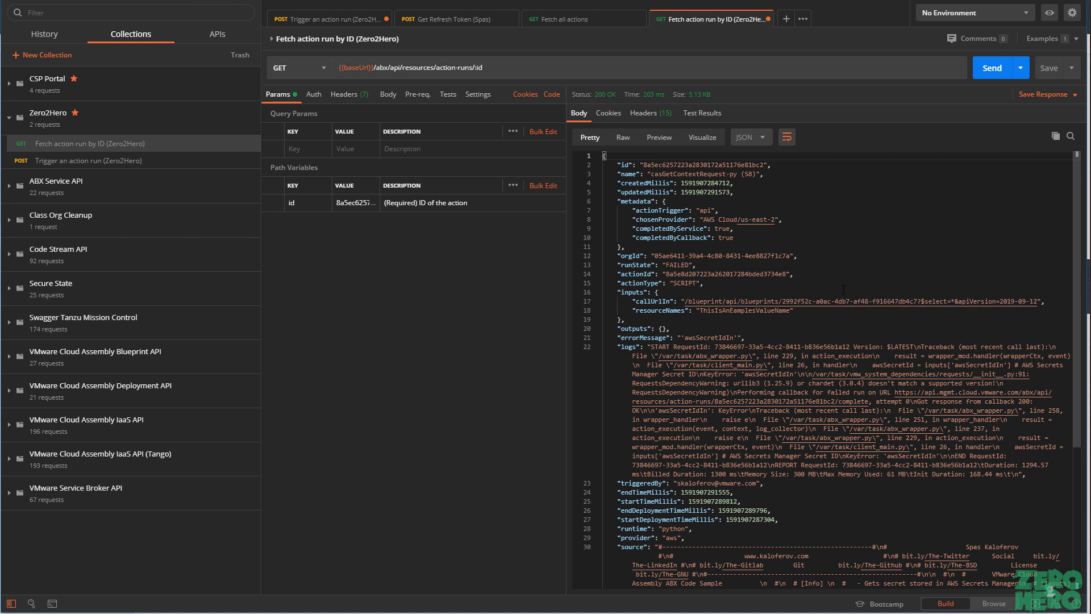
left_click_drag(704, 266, 584, 273)
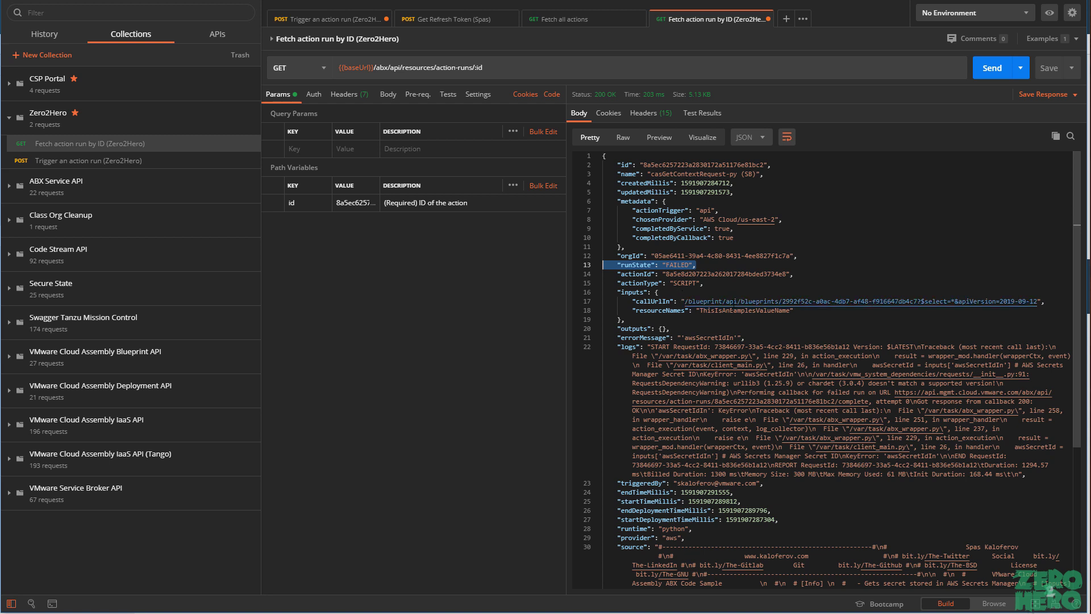
left_click(1047, 612)
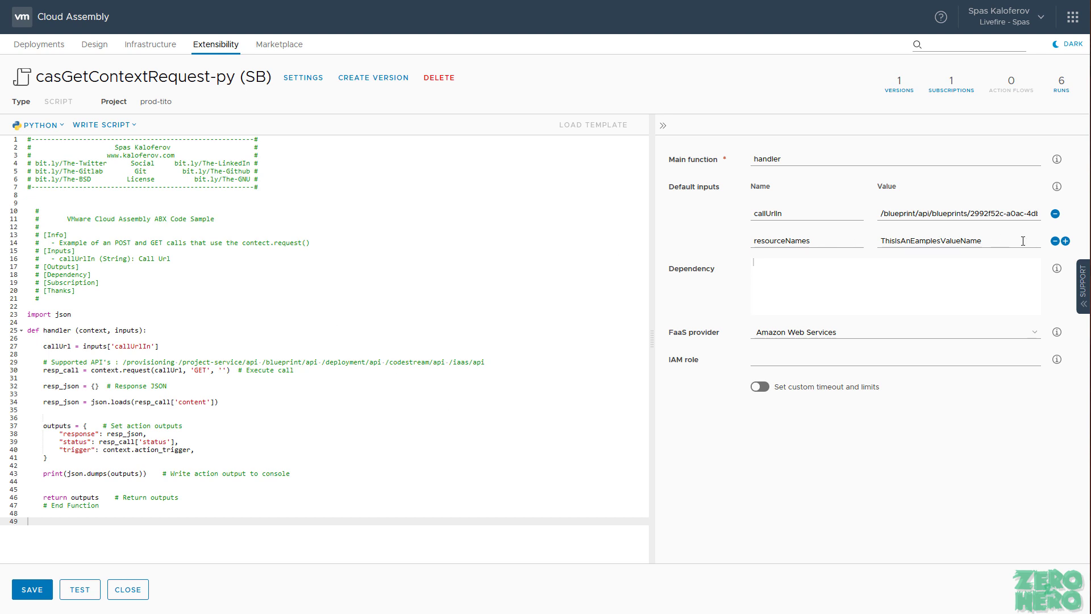
Step: Remove the resourceNames default input, leaving only callUrlIn, and save the action
left_click(1054, 241)
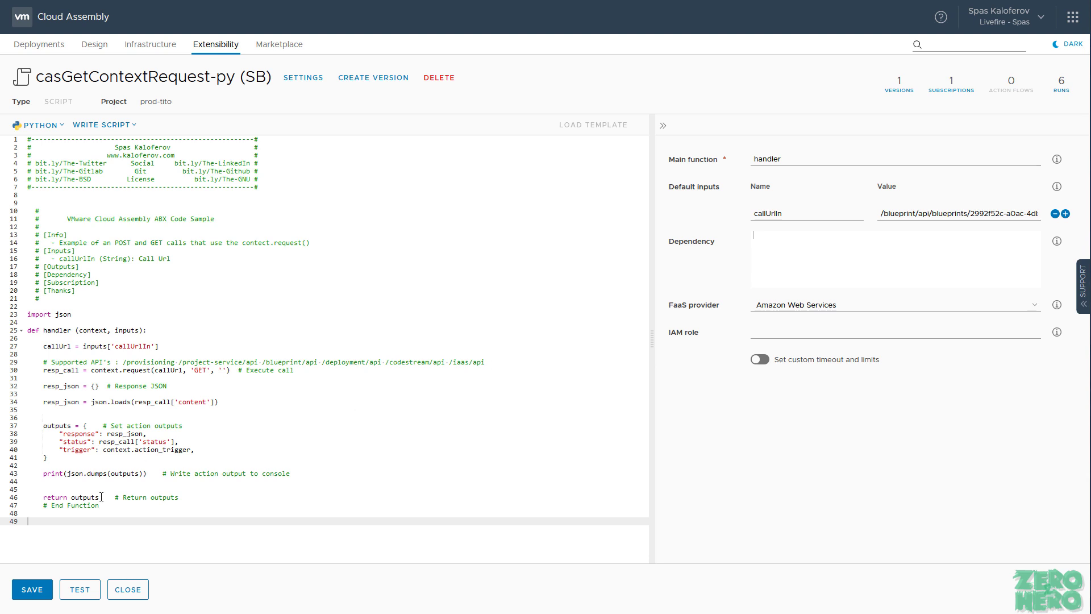
left_click(40, 589)
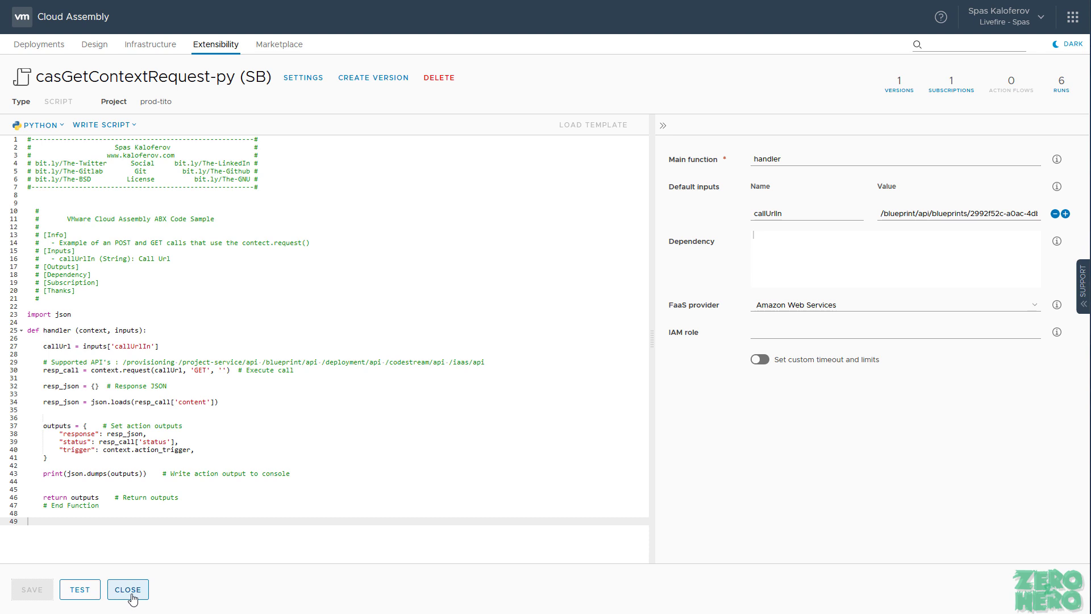
left_click(1072, 23)
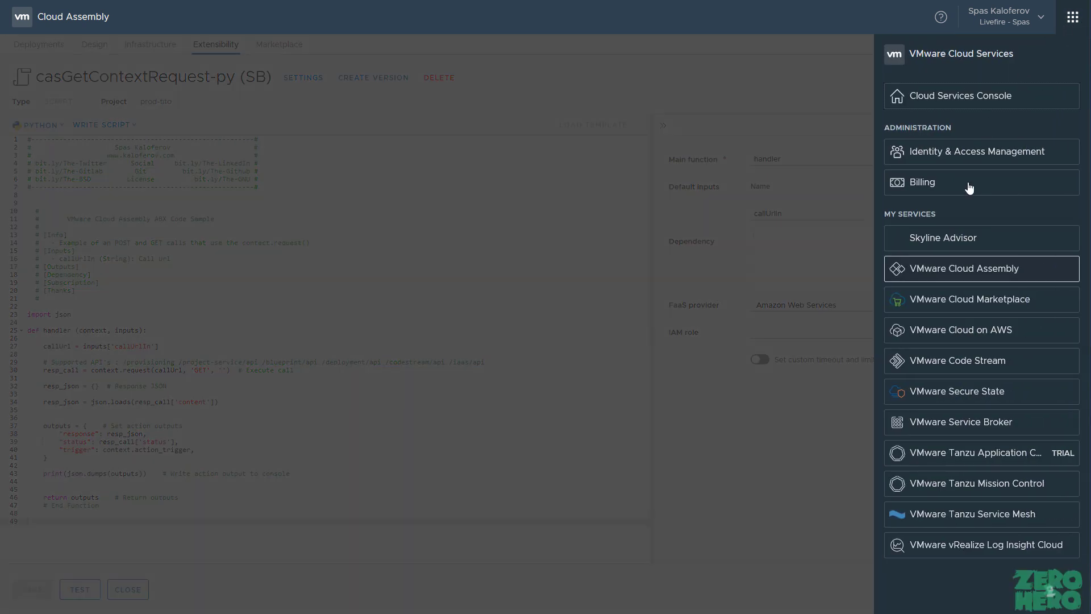
Step: Switch to VMware Code Stream and open the pinned ABX Action Run pipeline
left_click(972, 361)
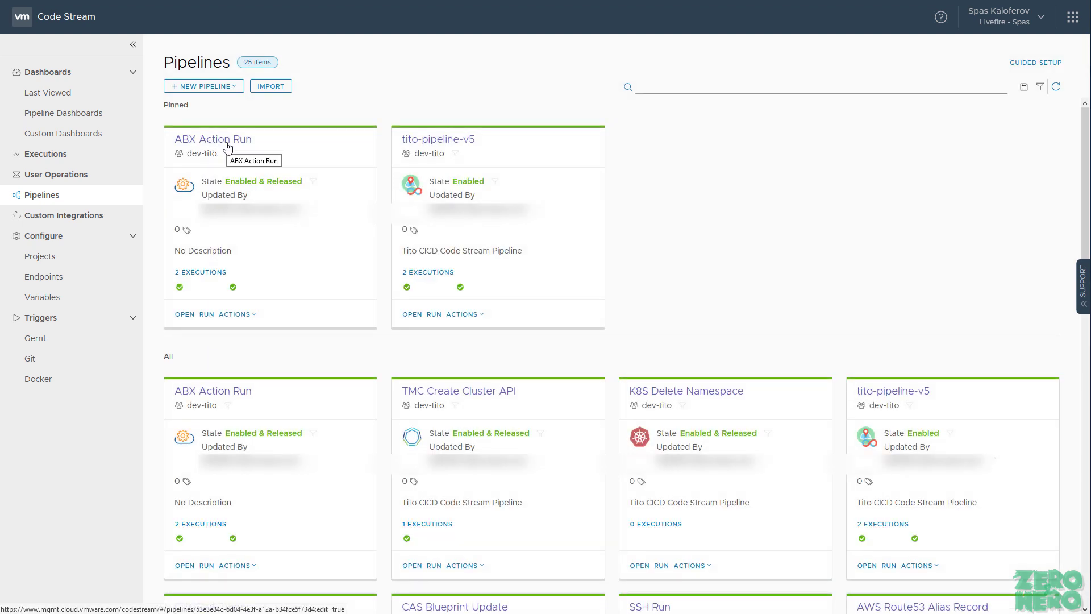
left_click(228, 147)
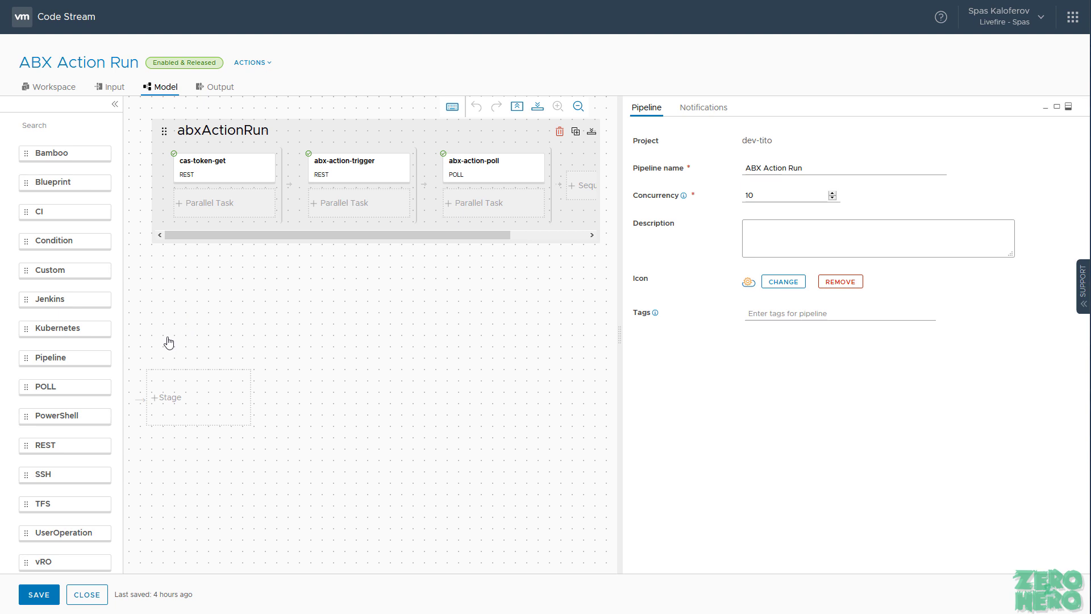
left_click(210, 161)
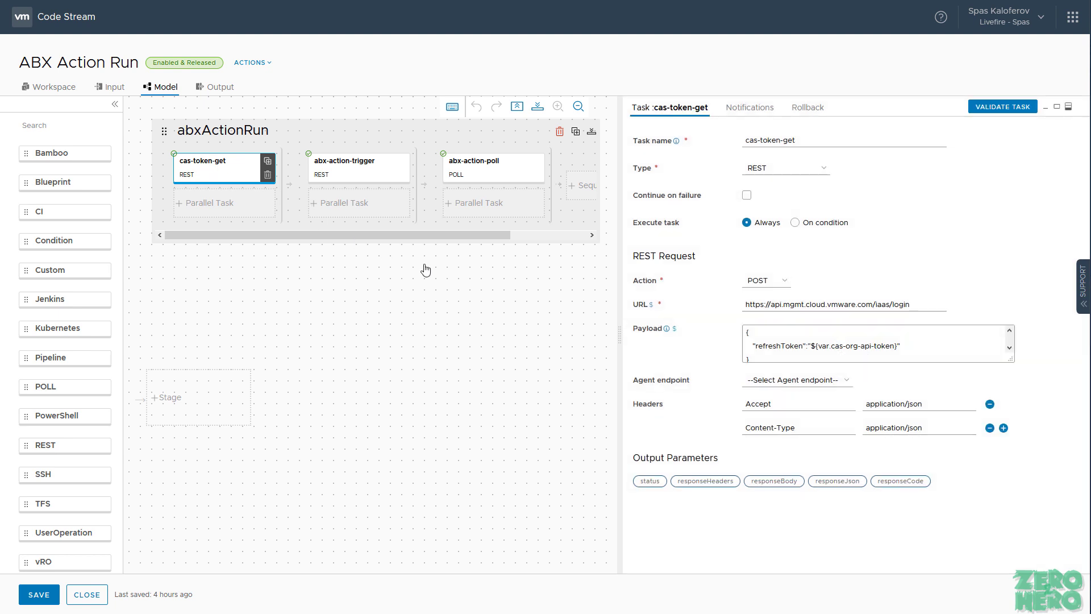
left_click_drag(918, 306, 718, 335)
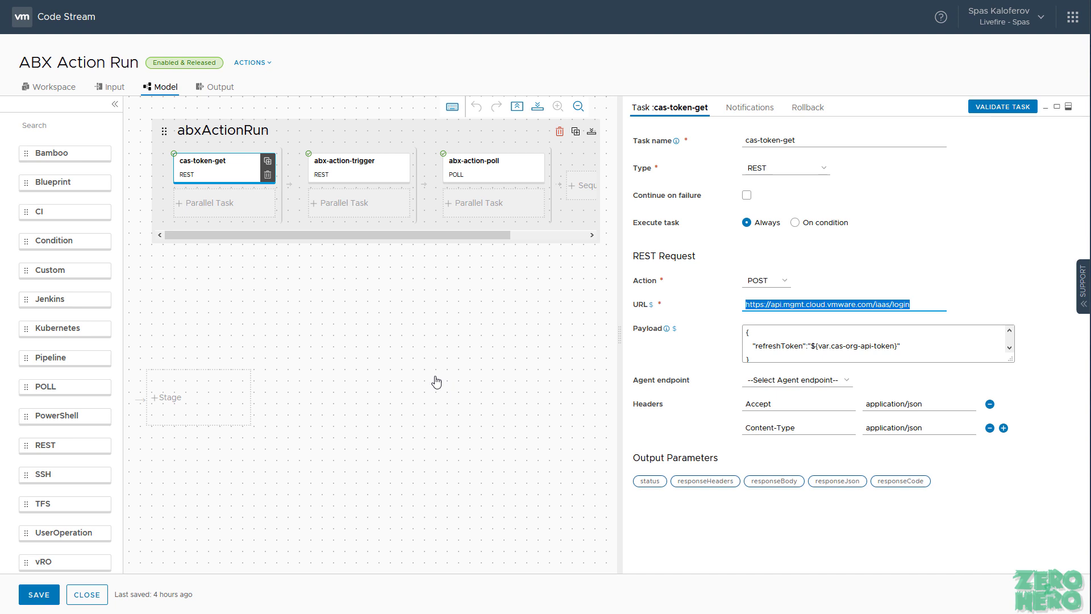
left_click(528, 299)
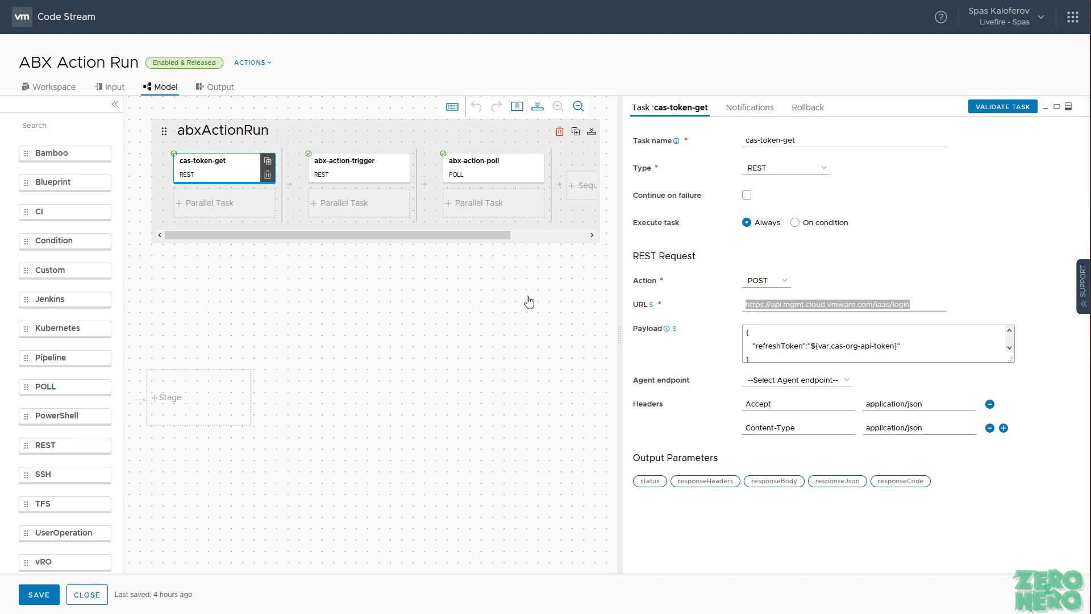
left_click(335, 166)
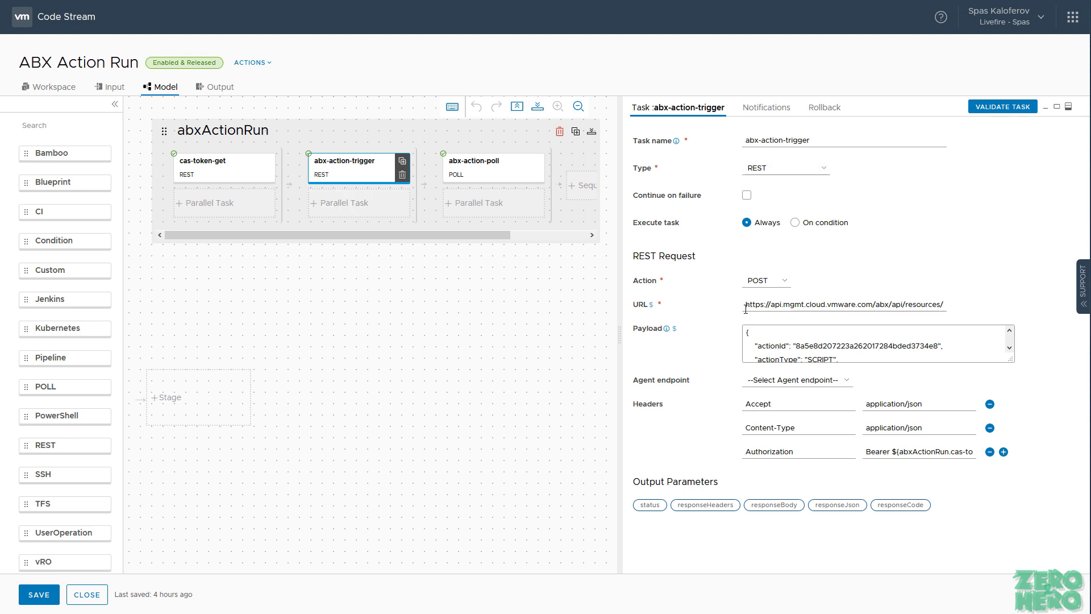
Step: Enlarge the abx-action-trigger payload and review its actionId and Authorization bearer token header
left_click_drag(747, 307, 959, 310)
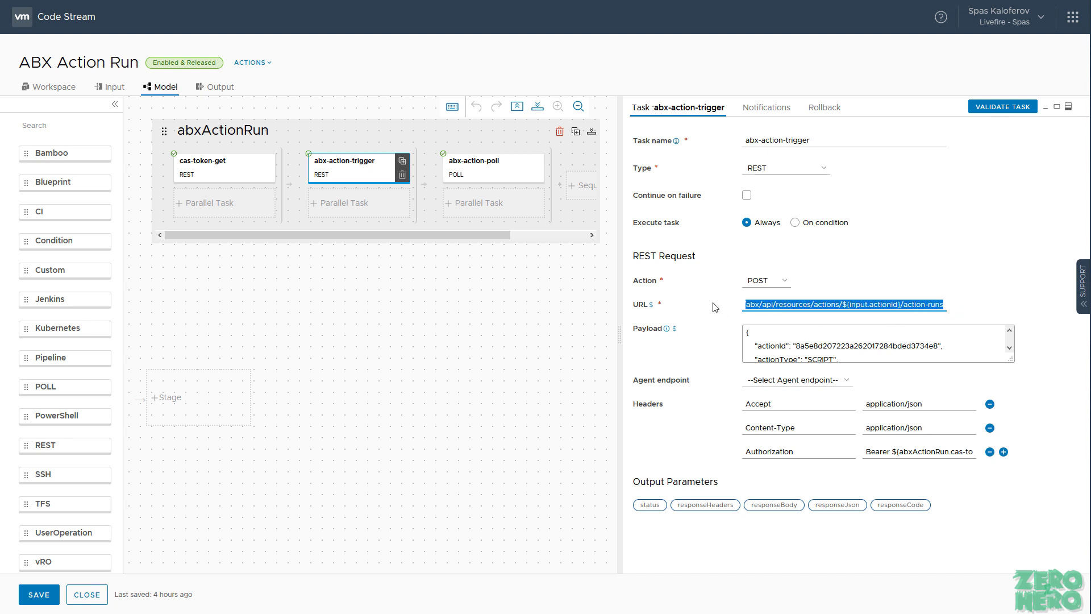
left_click_drag(1010, 360, 1001, 492)
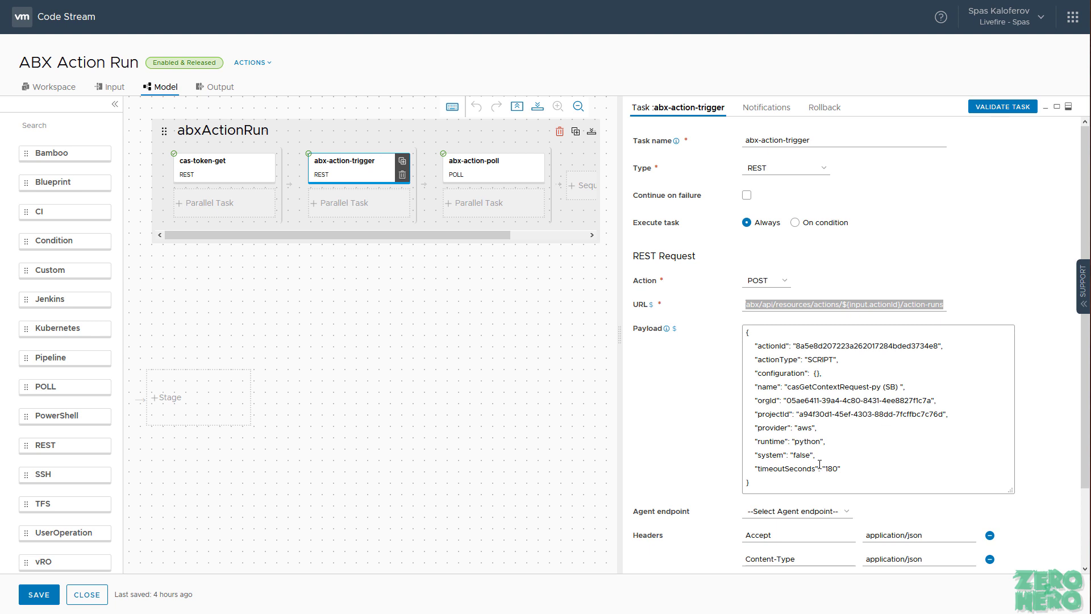
left_click(814, 347)
double_click(809, 345)
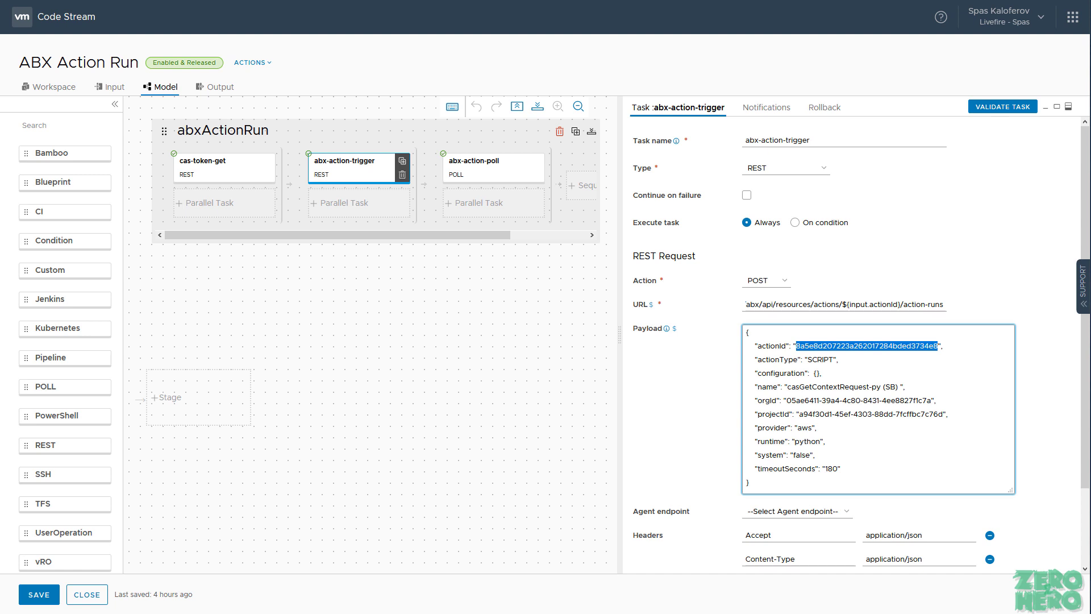
scroll(688, 409, "down", 1)
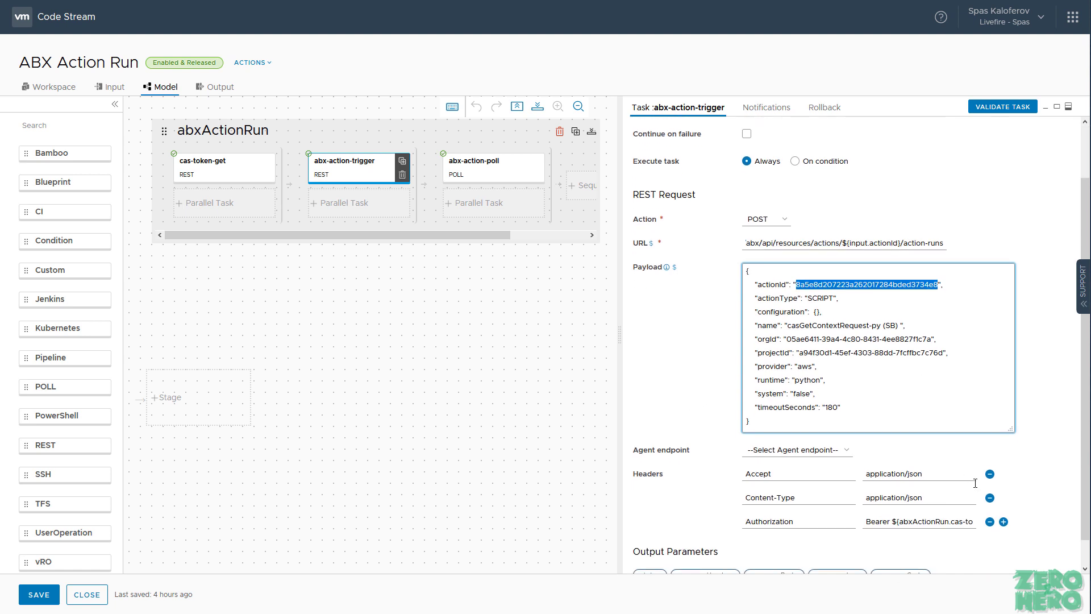
double_click(811, 523)
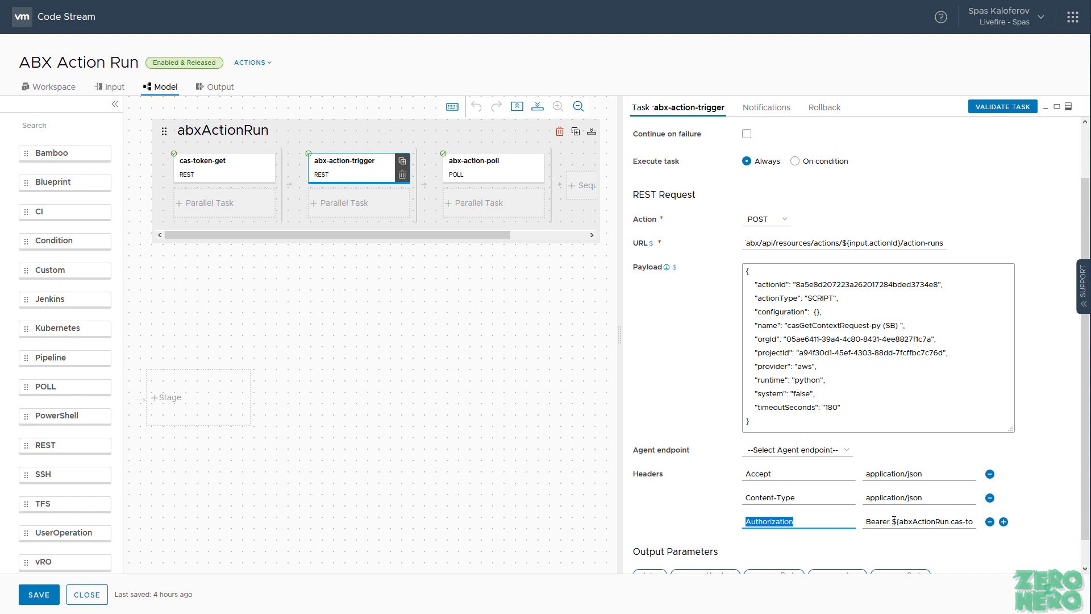
left_click_drag(894, 521, 999, 526)
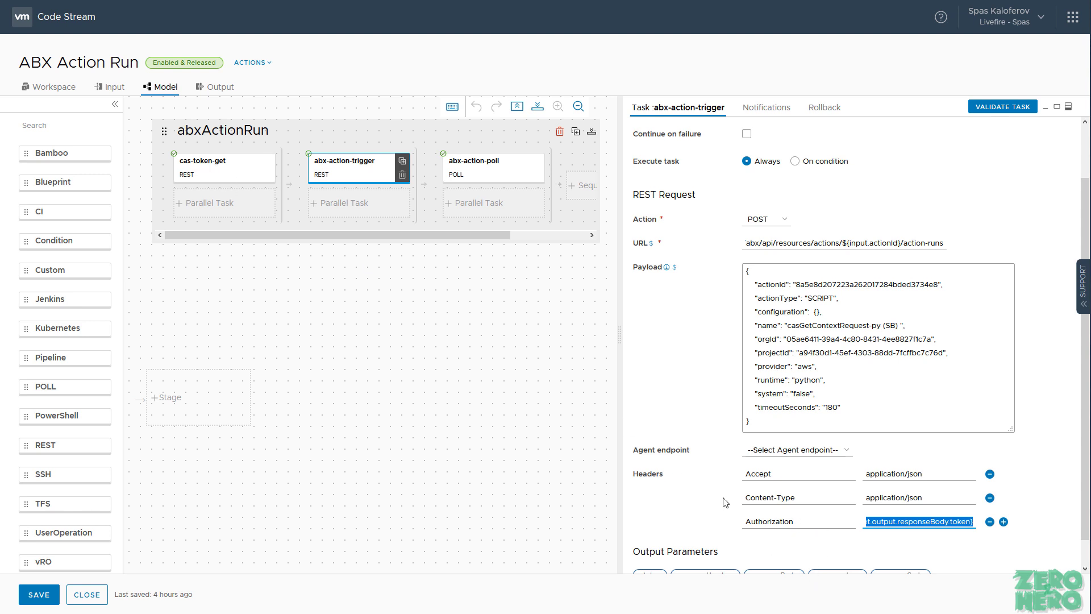
left_click_drag(681, 472, 620, 470)
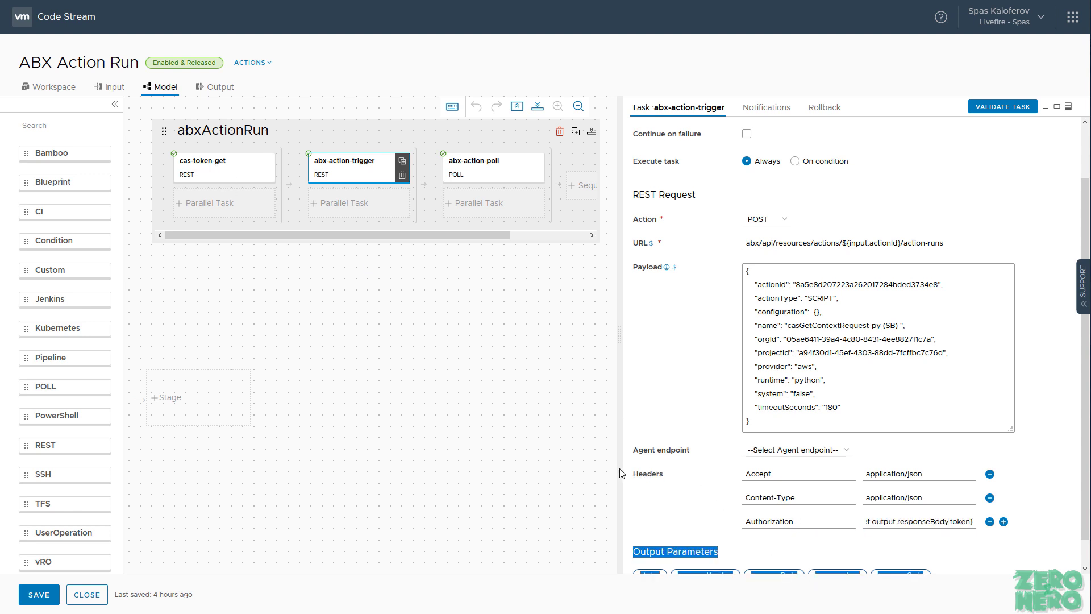
left_click(653, 479)
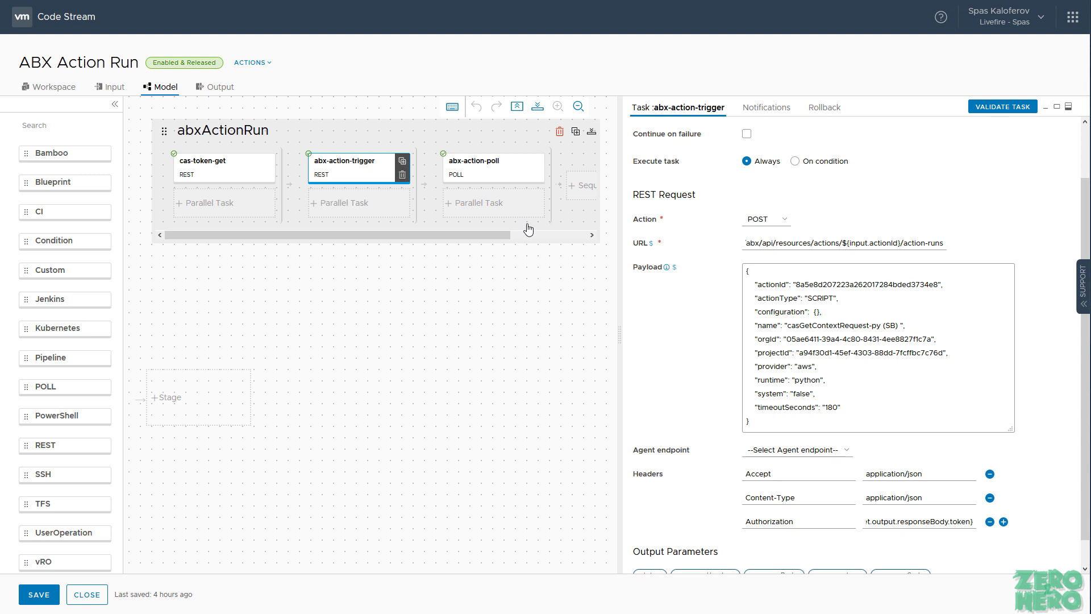
Step: Check the abx-action-poll task's poll URL, 5 polls at 60-second intervals, and runState COMPLETED success condition
left_click(468, 161)
scroll(741, 305, "up", 1)
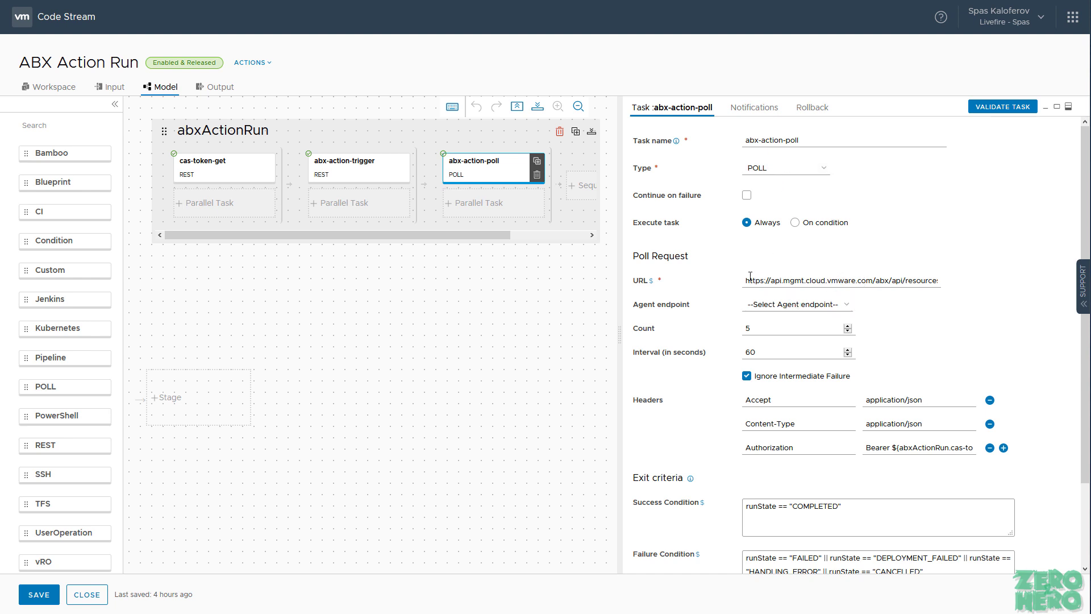
left_click_drag(745, 282, 953, 283)
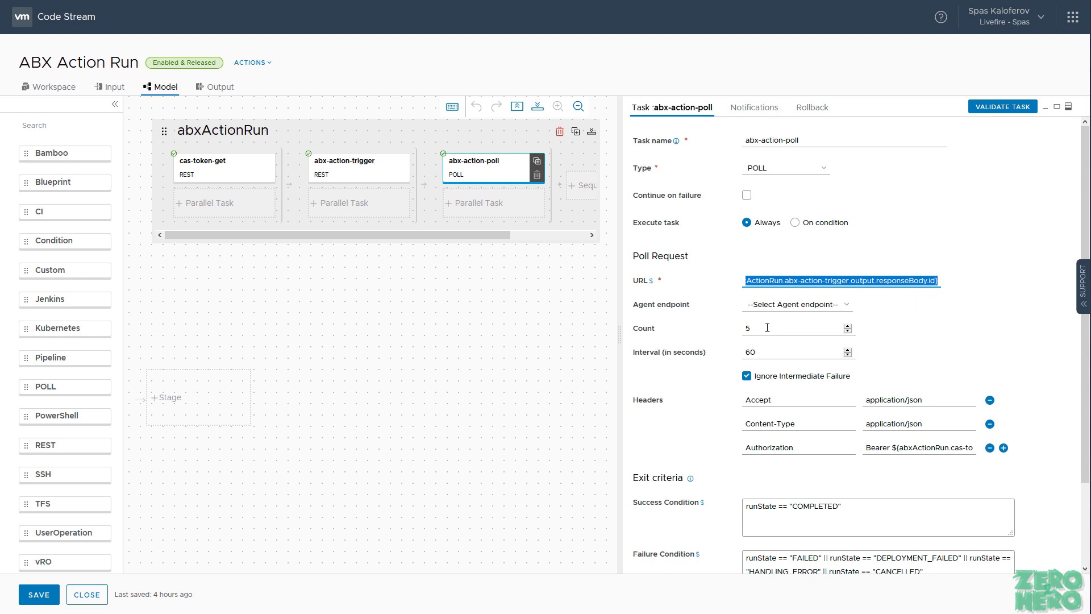
double_click(758, 350)
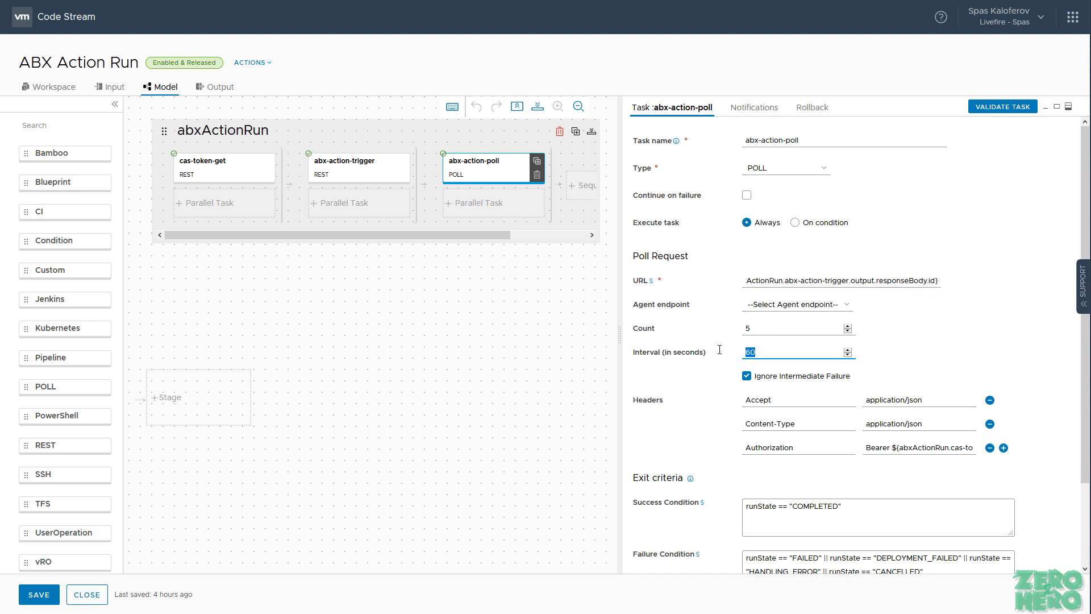
double_click(755, 328)
scroll(668, 445, "down", 1)
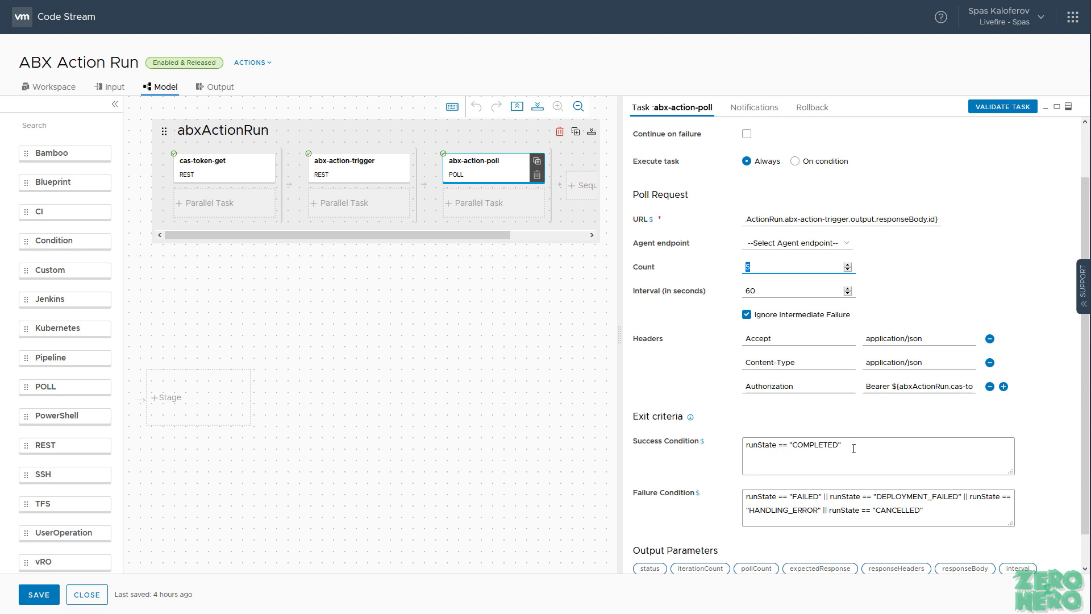
left_click_drag(853, 446, 718, 442)
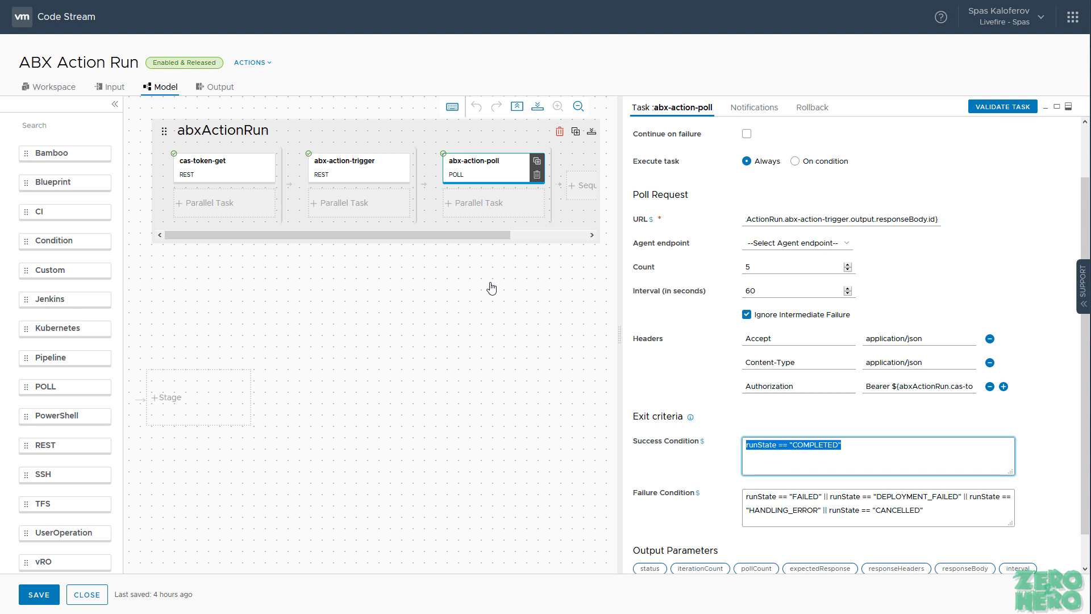
Step: Save the ABX Action Run pipeline over its released version and close the editor
left_click(39, 594)
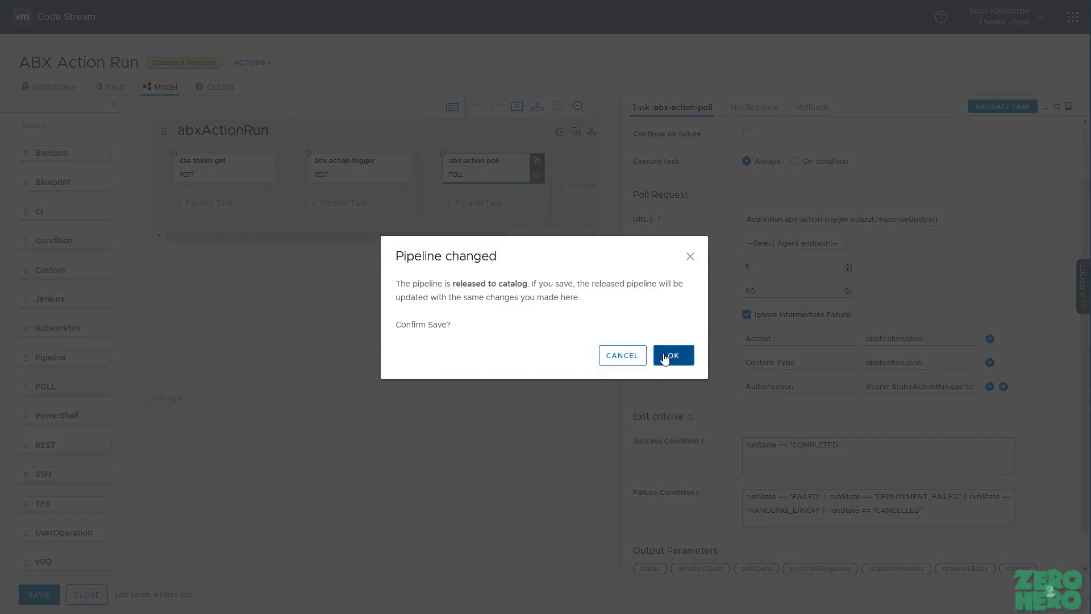
left_click(666, 358)
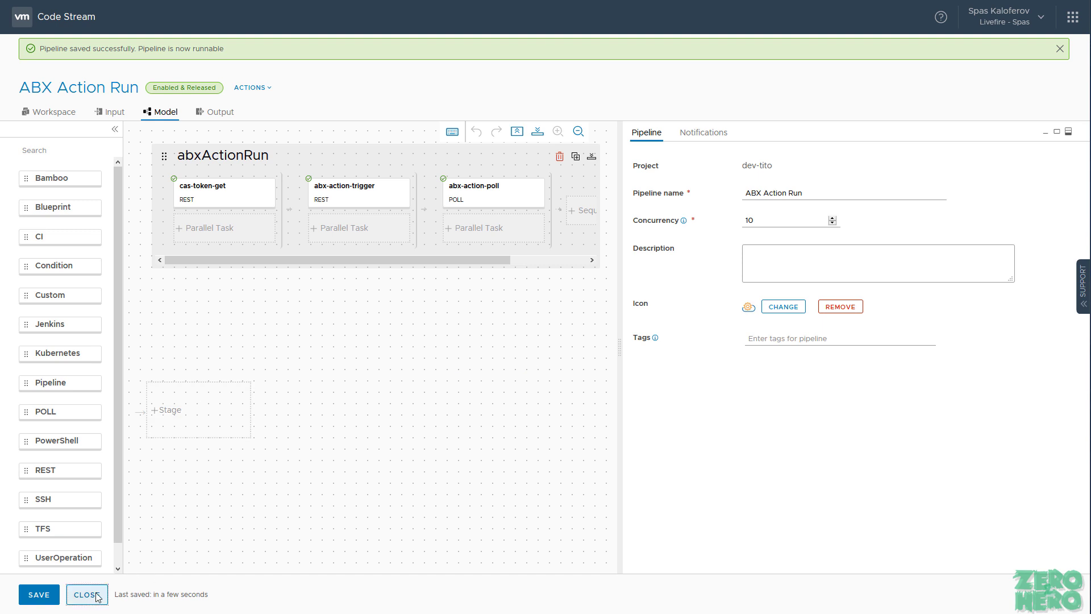
left_click(87, 595)
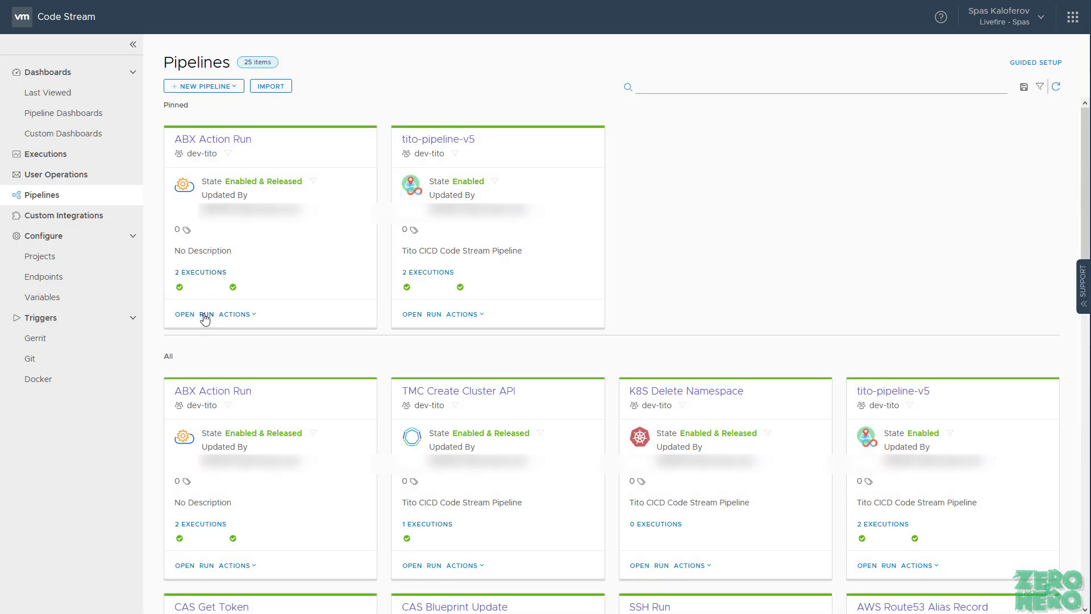
Step: Open execution ABX Action Run #5 and review the abx-action-trigger task's response body
left_click(101, 157)
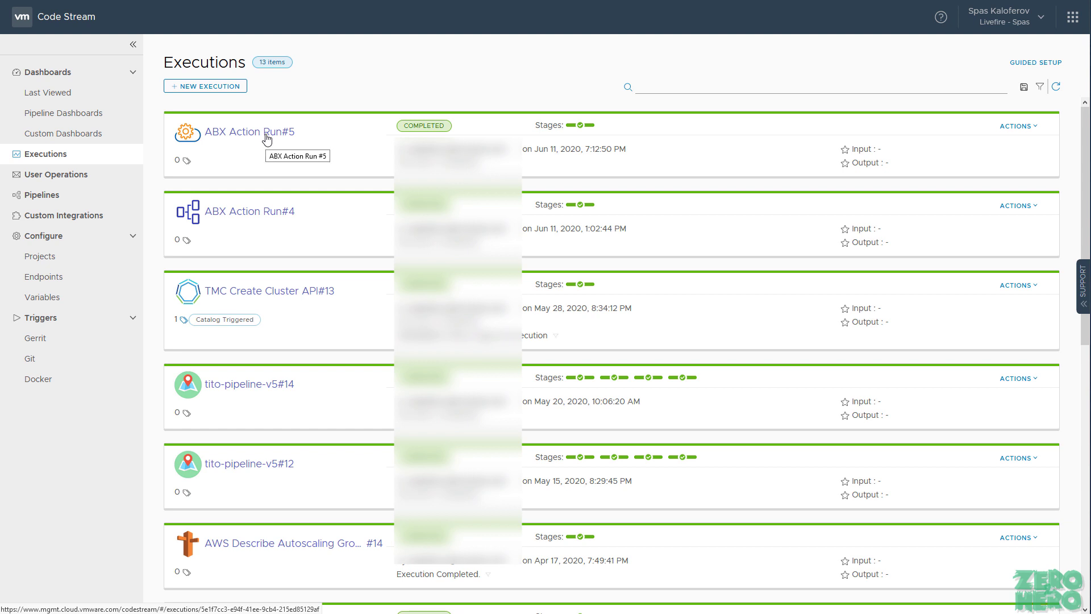
left_click(267, 136)
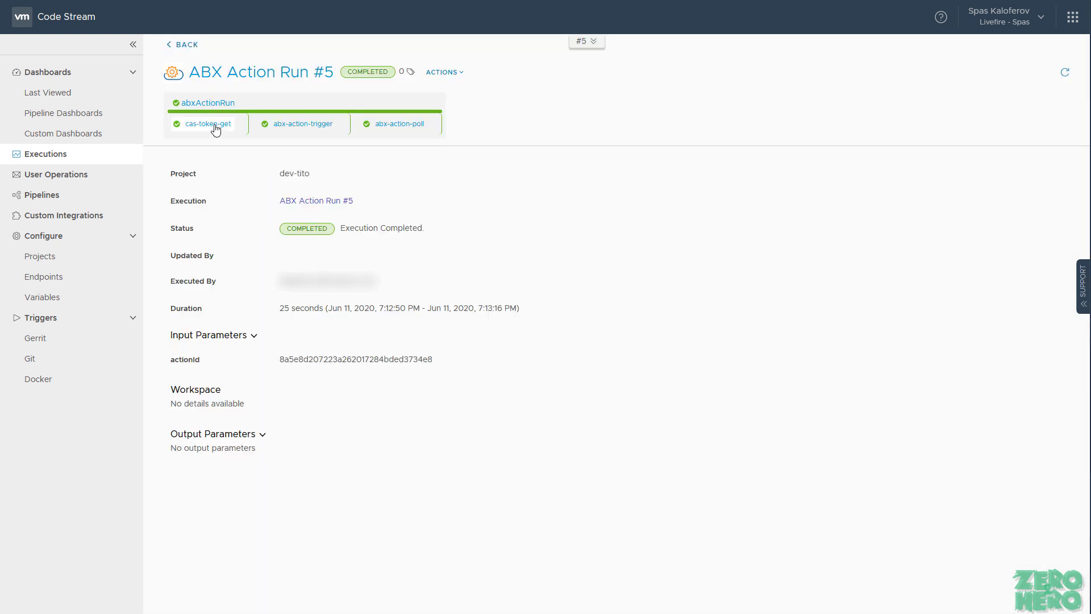
left_click(325, 130)
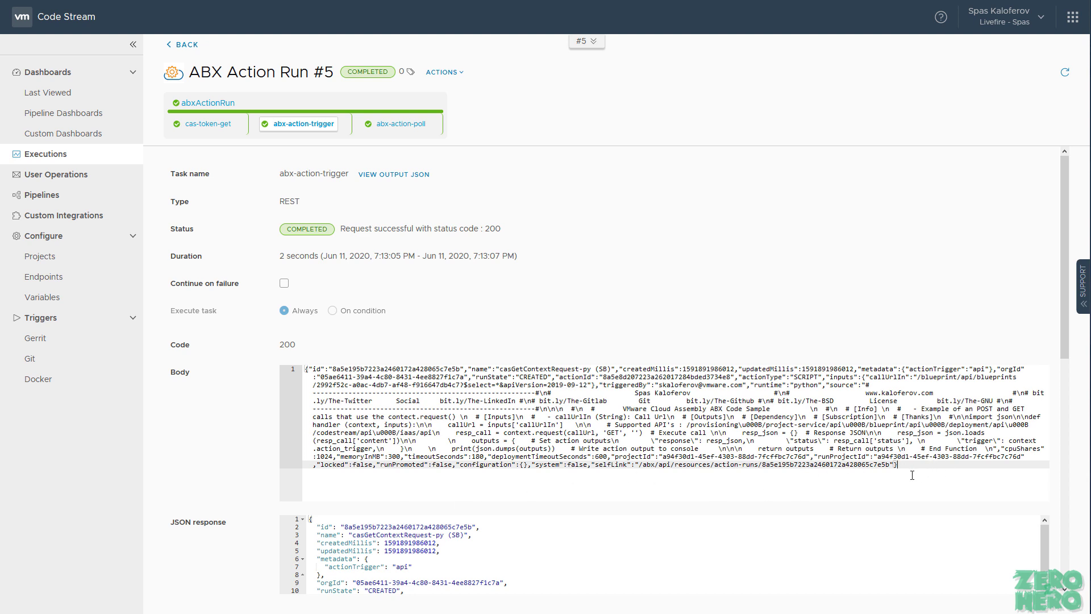
left_click_drag(788, 470, 415, 363)
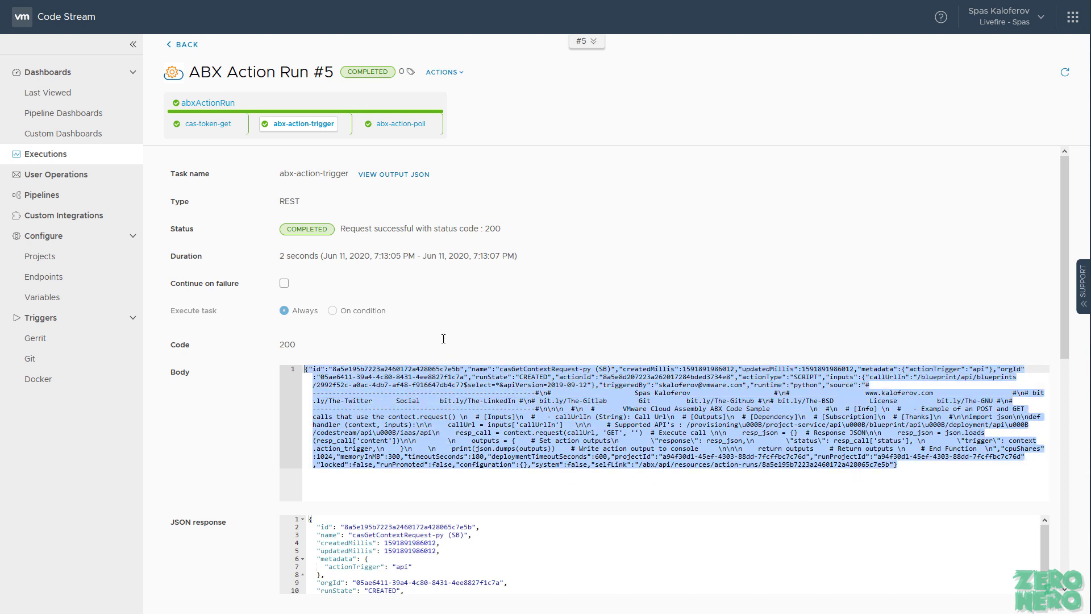
scroll(279, 415, "down", 3)
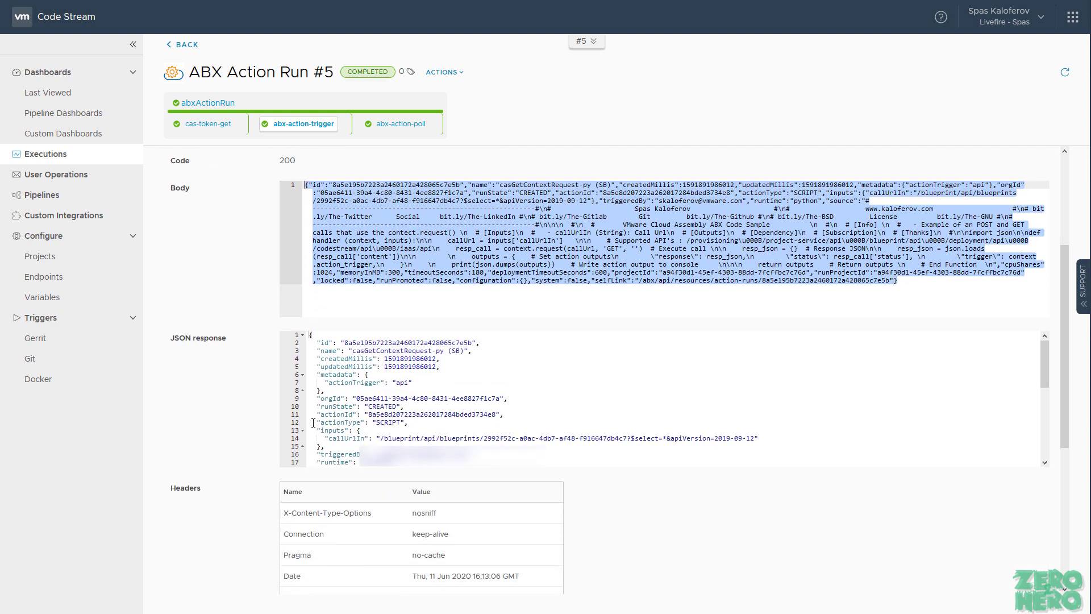
scroll(313, 428, "up", 3)
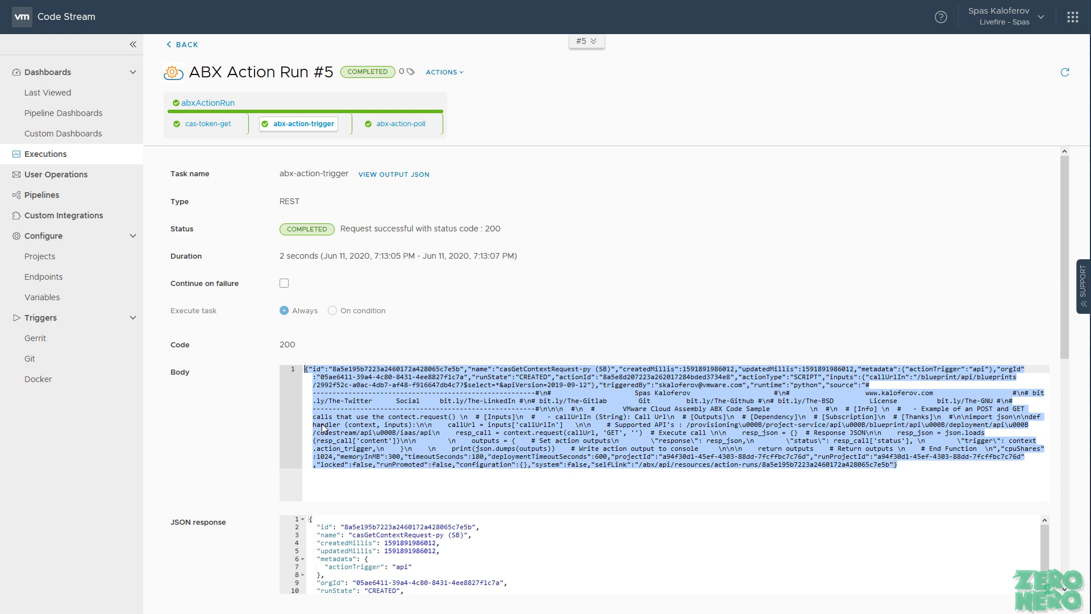
Step: Check the trigger task's full output JSON, confirming runState is CREATED
left_click(379, 177)
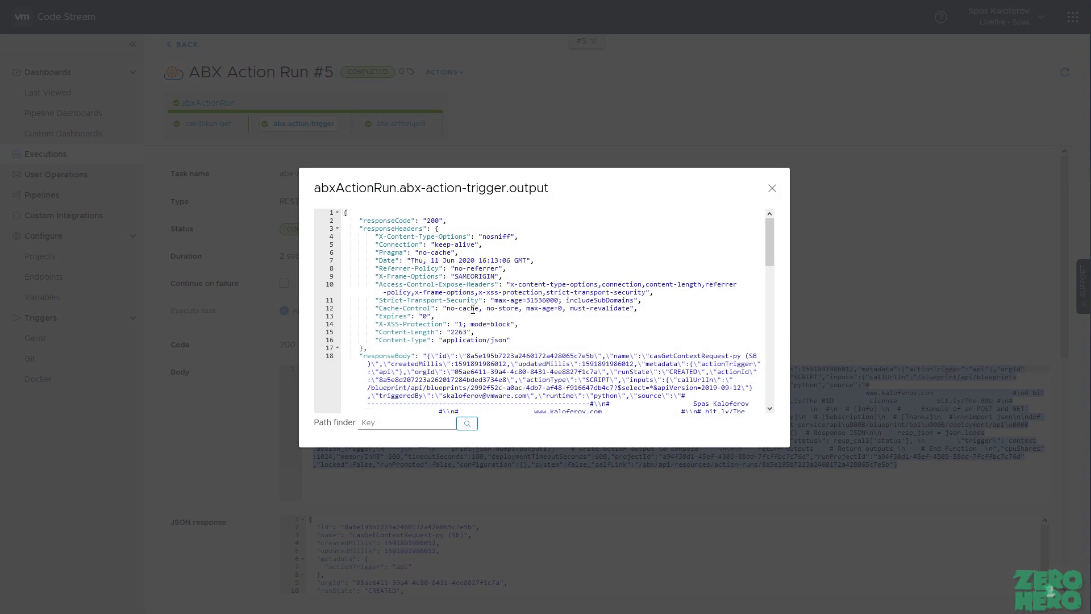
scroll(557, 319, "down", 1)
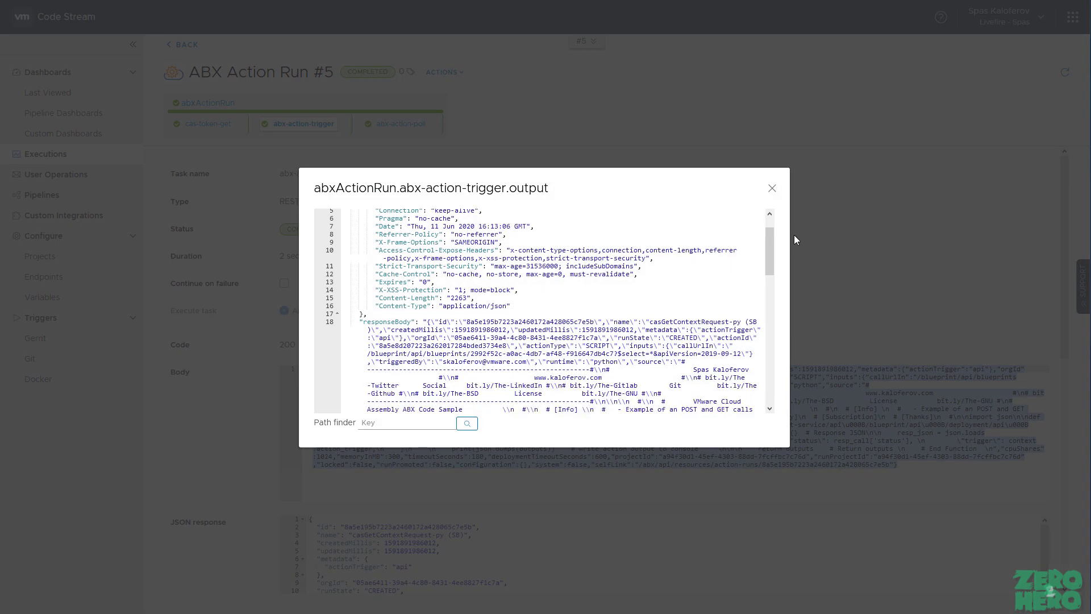
scroll(771, 256, "down", 6)
left_click_drag(773, 280, 774, 329)
left_click_drag(465, 277, 374, 276)
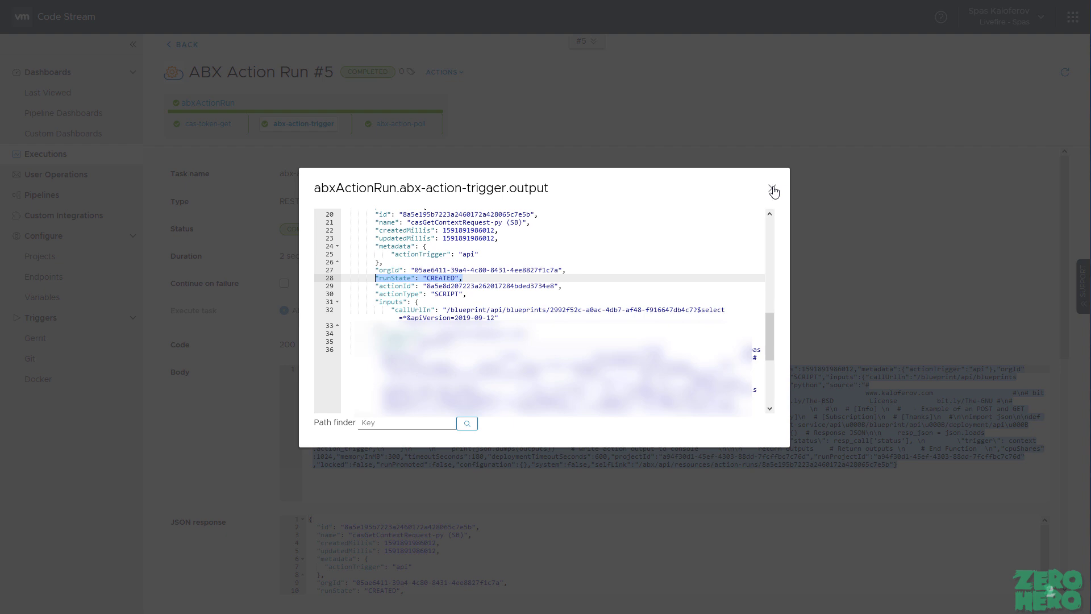
left_click(773, 189)
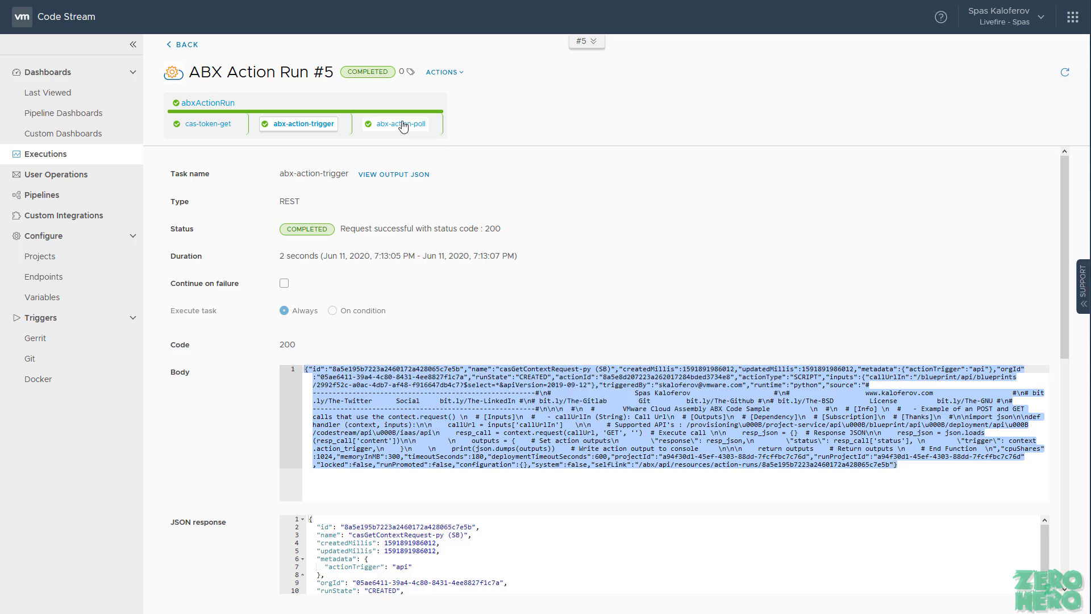
left_click(403, 126)
Step: Confirm the abx-action-poll task succeeded with code 200 and runState COMPLETED in its output JSON
left_click_drag(483, 233, 341, 232)
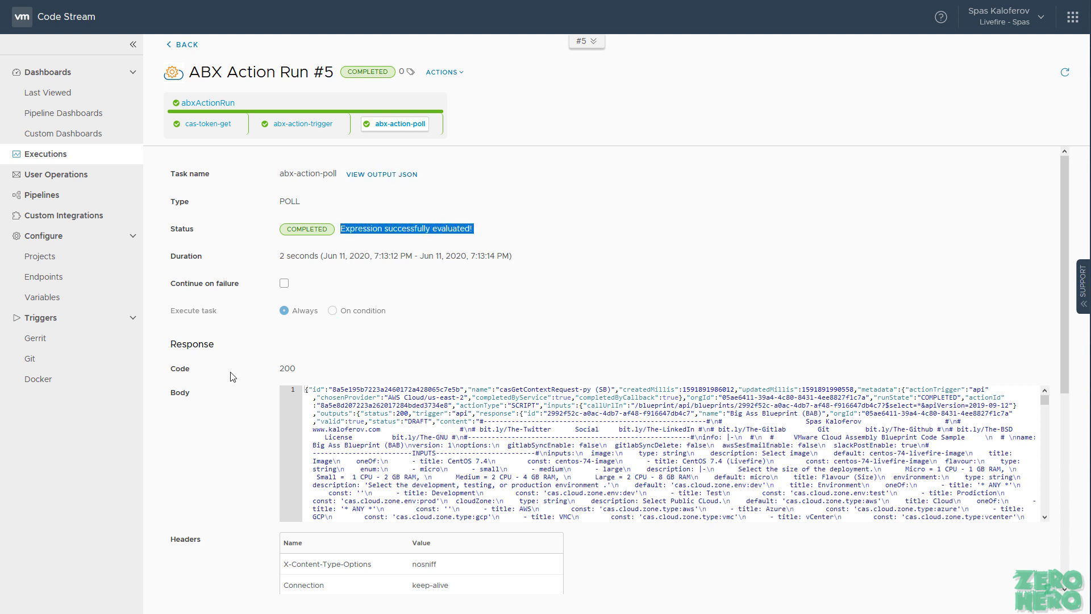
left_click(381, 176)
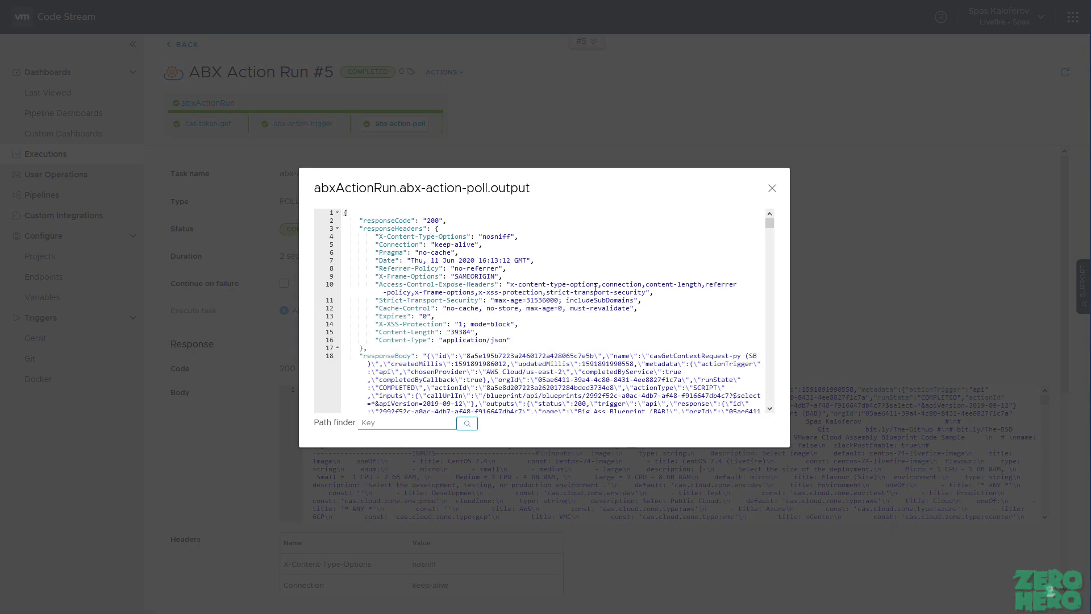
left_click_drag(769, 222, 770, 185)
left_click(772, 188)
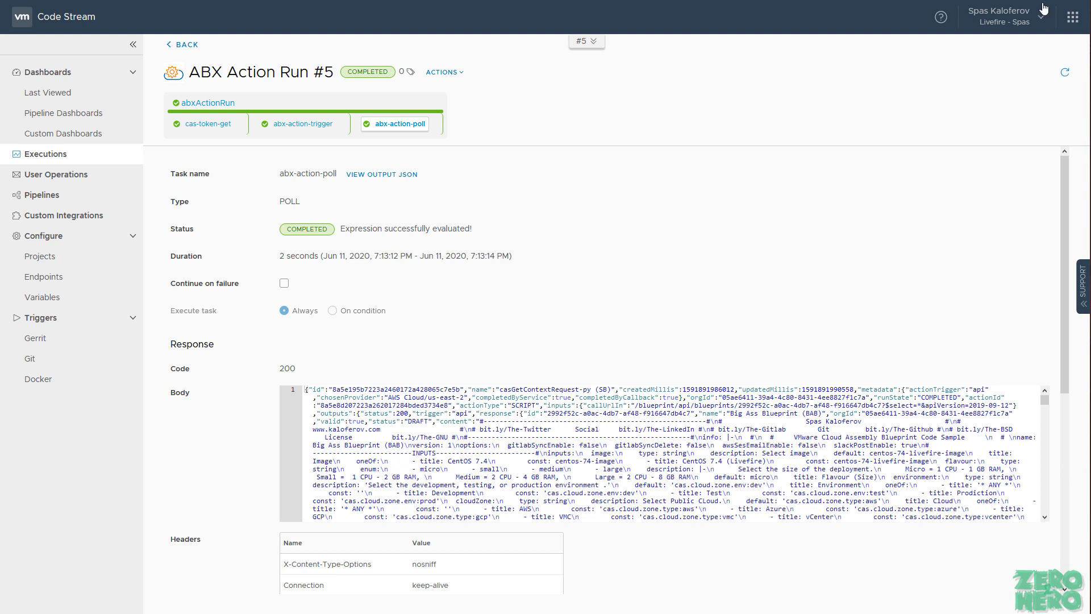
left_click(1071, 23)
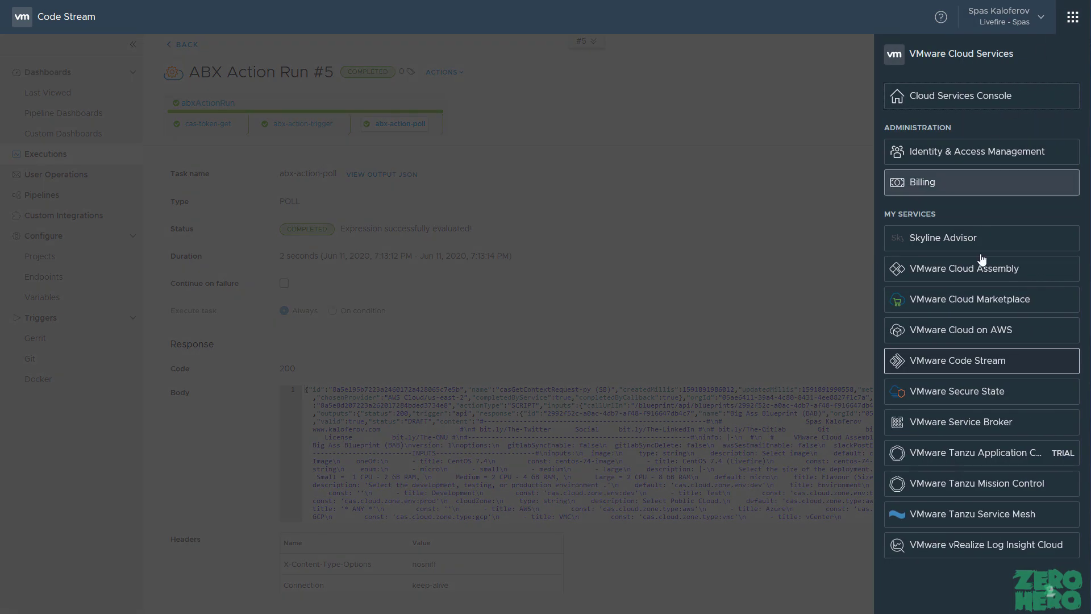
Step: Switch to Cloud Assembly and open casGetContextRequest-py (SB) from Extensibility's Actions library
left_click(985, 279)
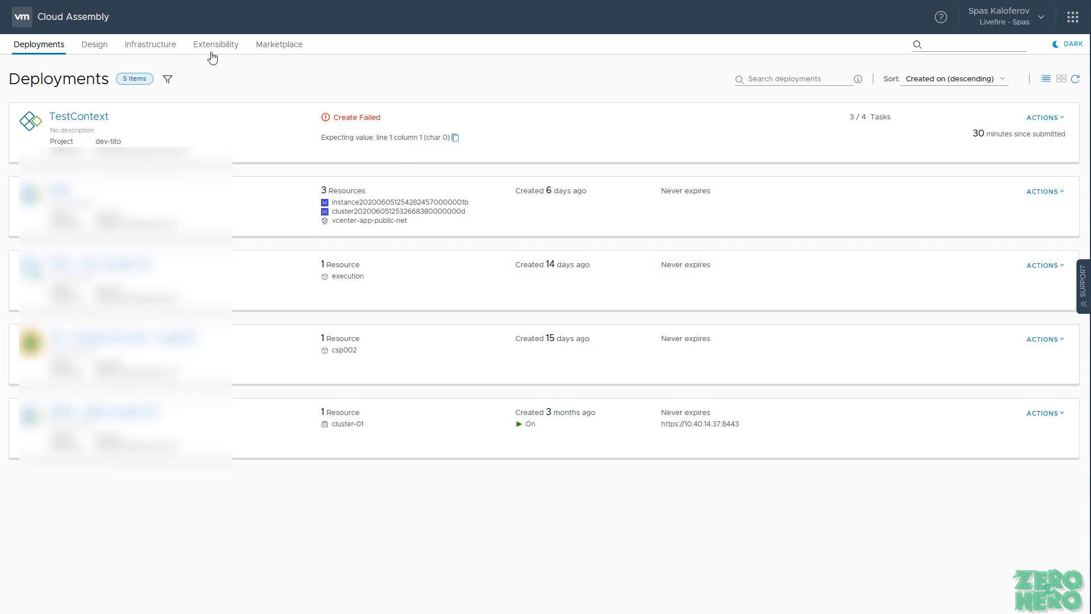
left_click(215, 44)
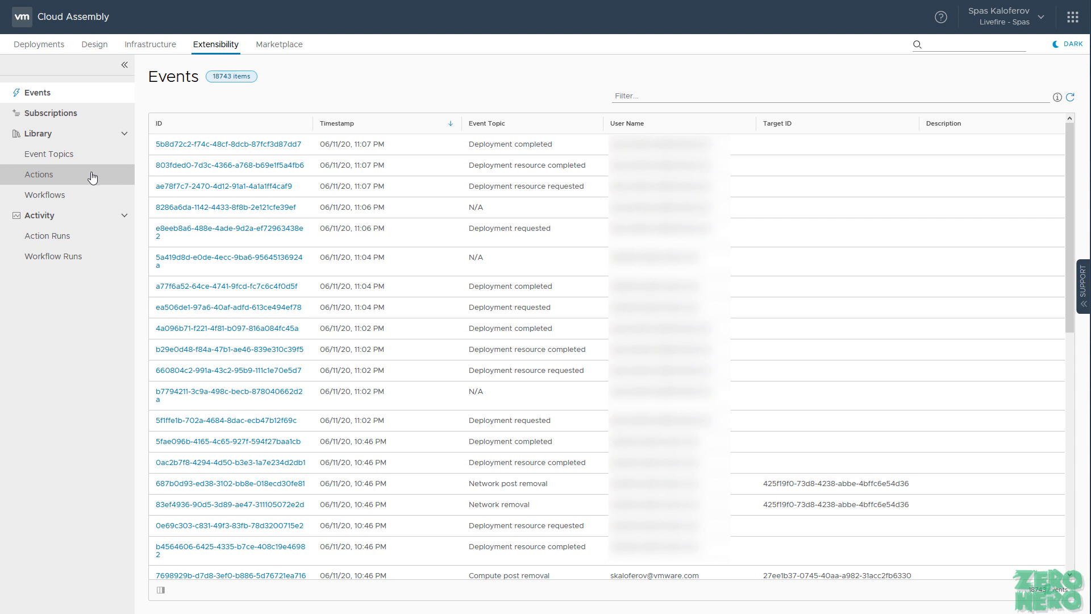
left_click(89, 177)
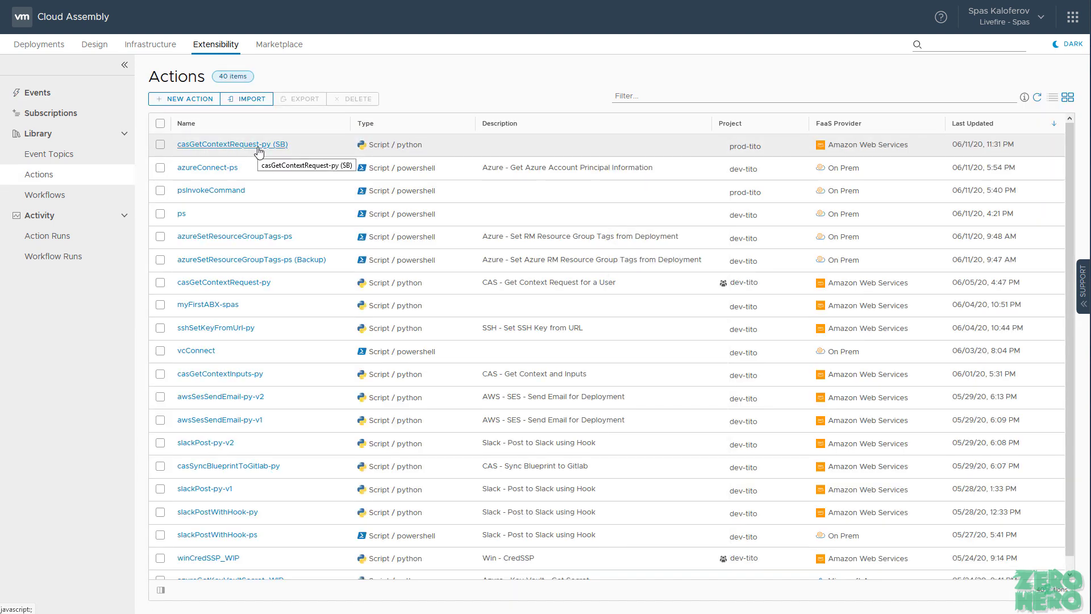
left_click(259, 152)
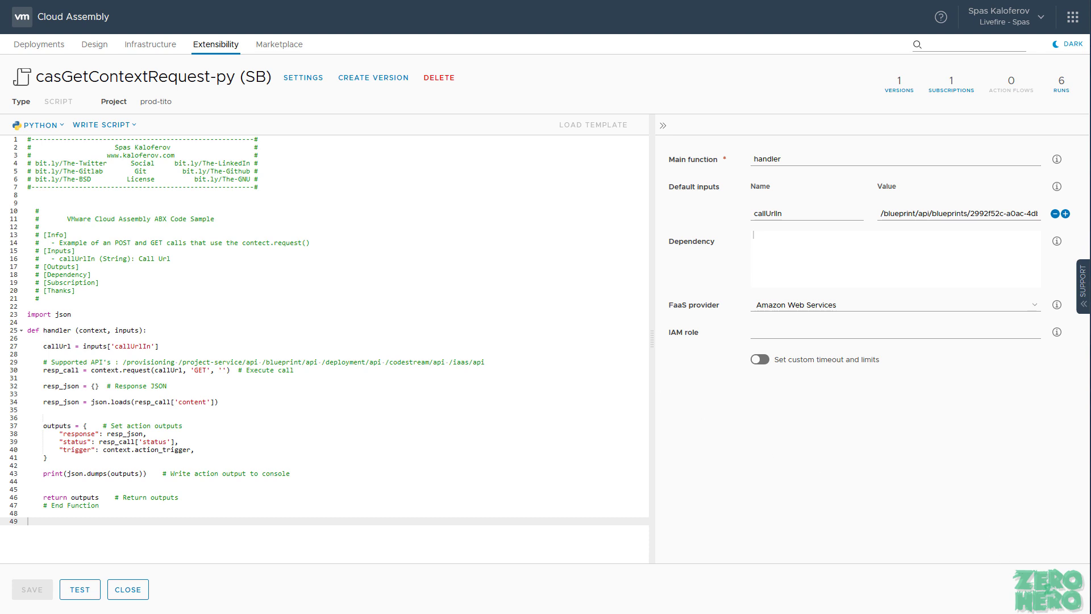
Step: Replace the script with the AWS Secrets Manager sample and highlight its boto3 import
key("ctrl+a")
key("ctrl+v")
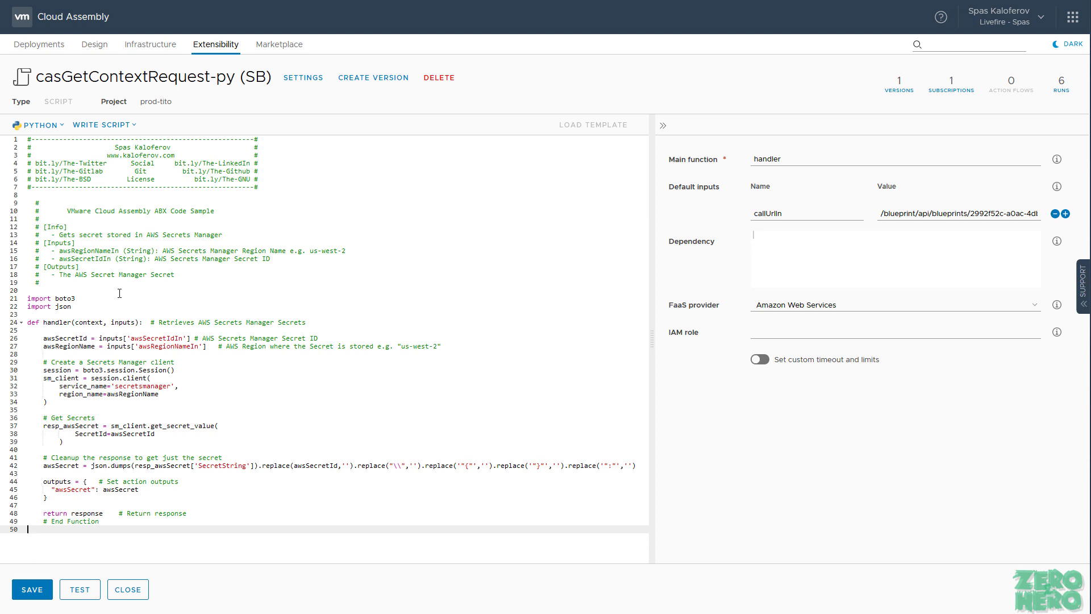
left_click(103, 291)
left_click_drag(95, 299, 56, 298)
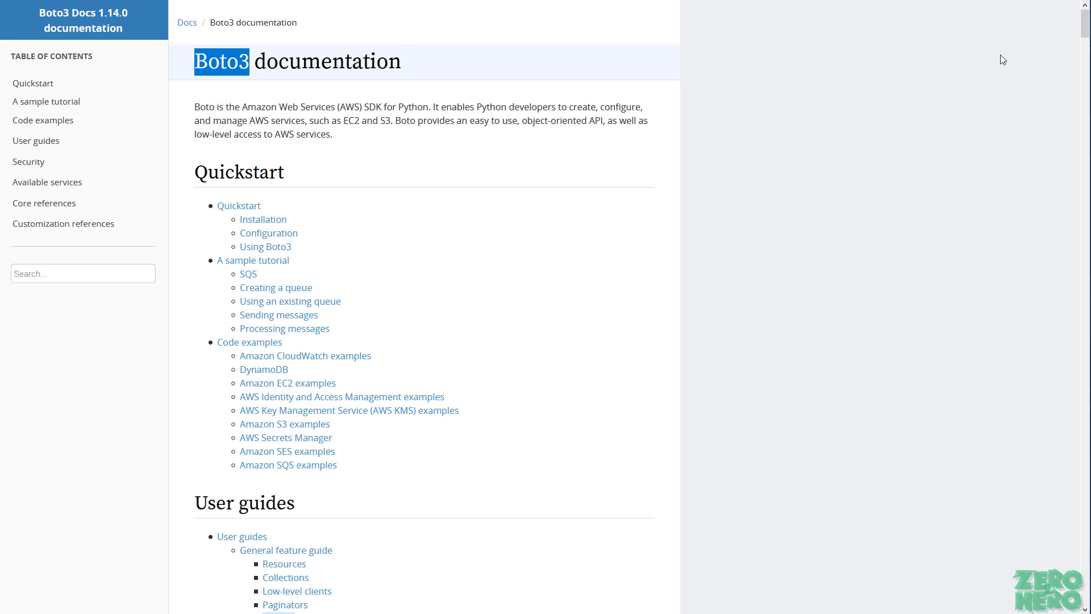
Step: Scroll the Boto3 documentation's Services list past DynamoDB, EC2 and Elastic services
left_click_drag(1084, 23, 1060, 189)
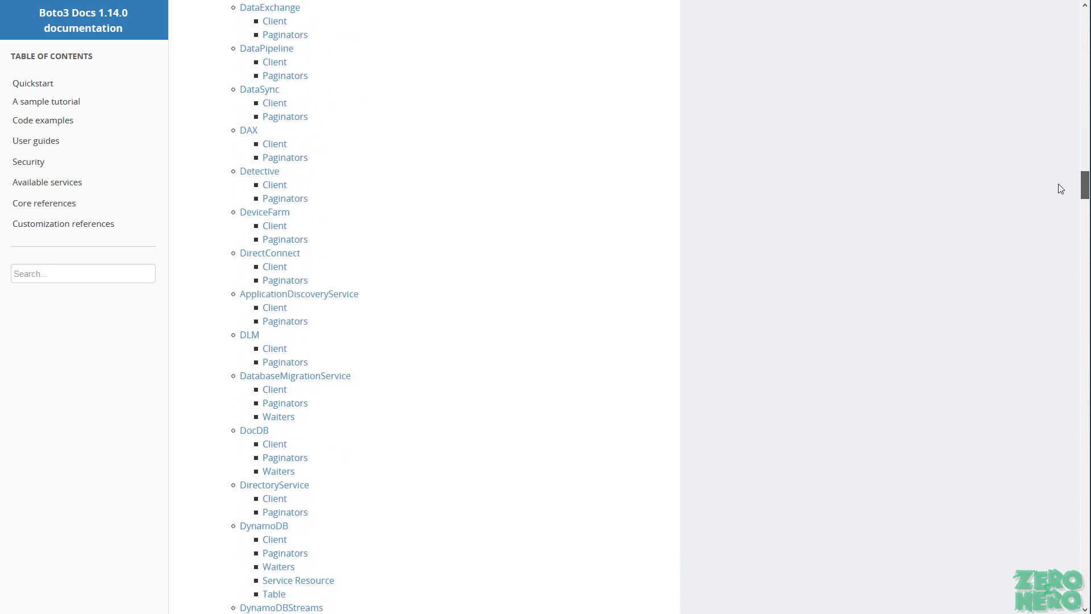
scroll(568, 345, "down", 2)
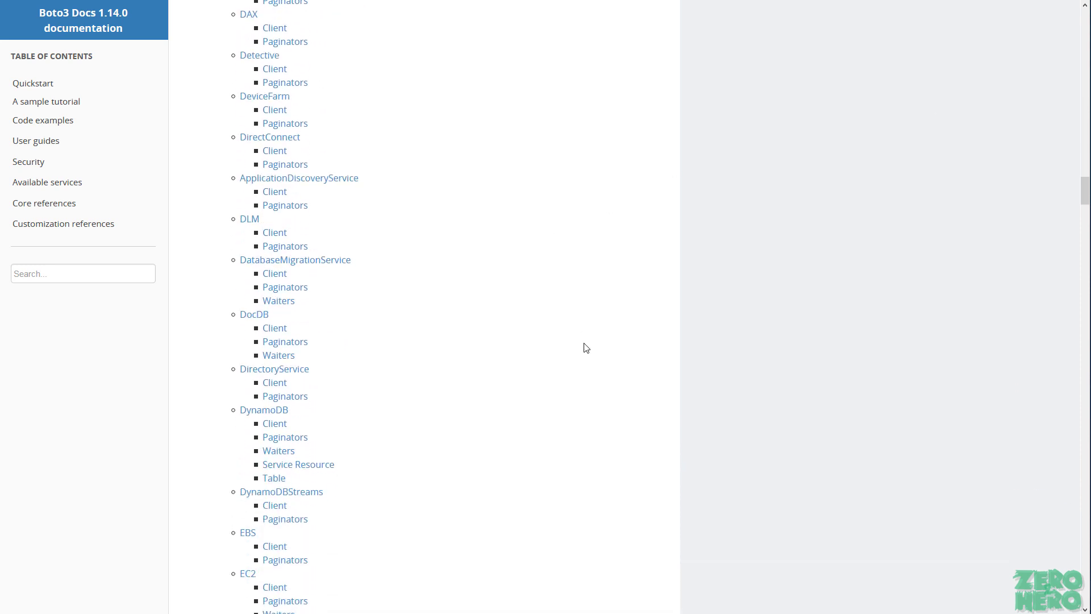
scroll(590, 349, "down", 2)
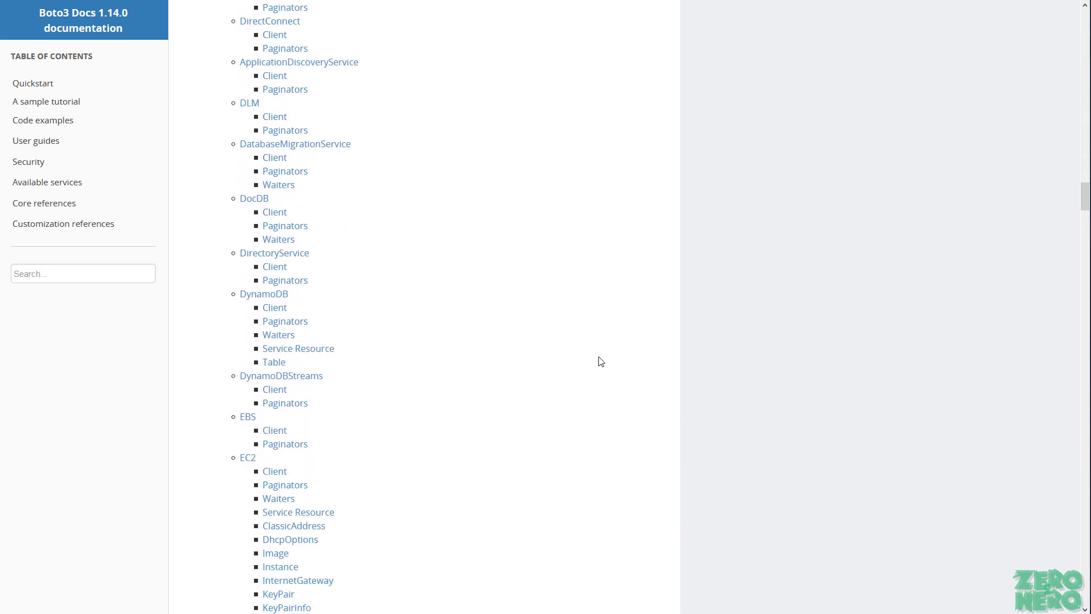
scroll(604, 351, "down", 2)
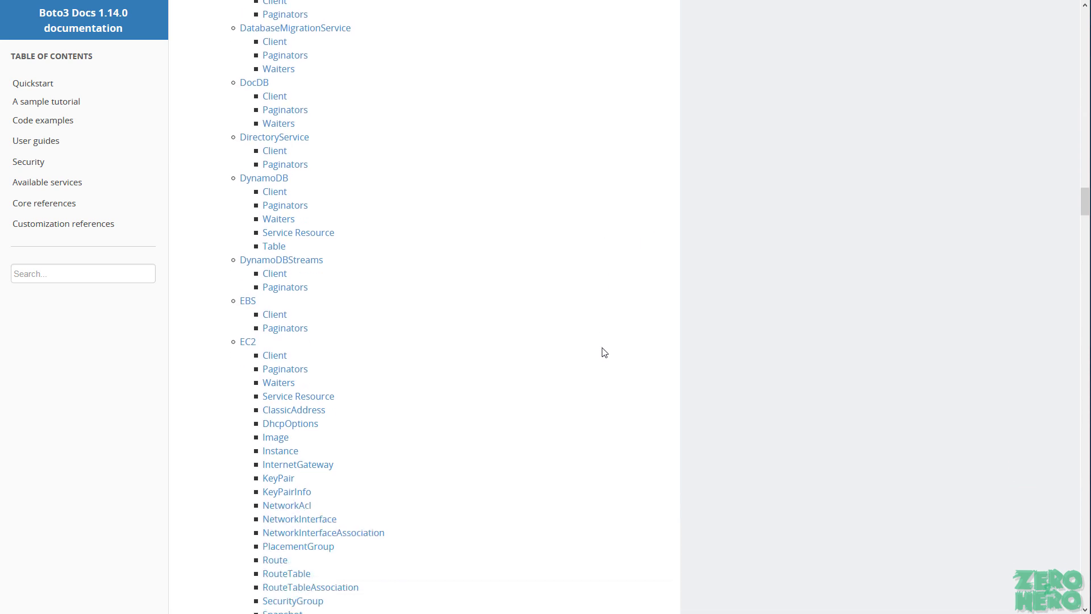
scroll(602, 351, "down", 7)
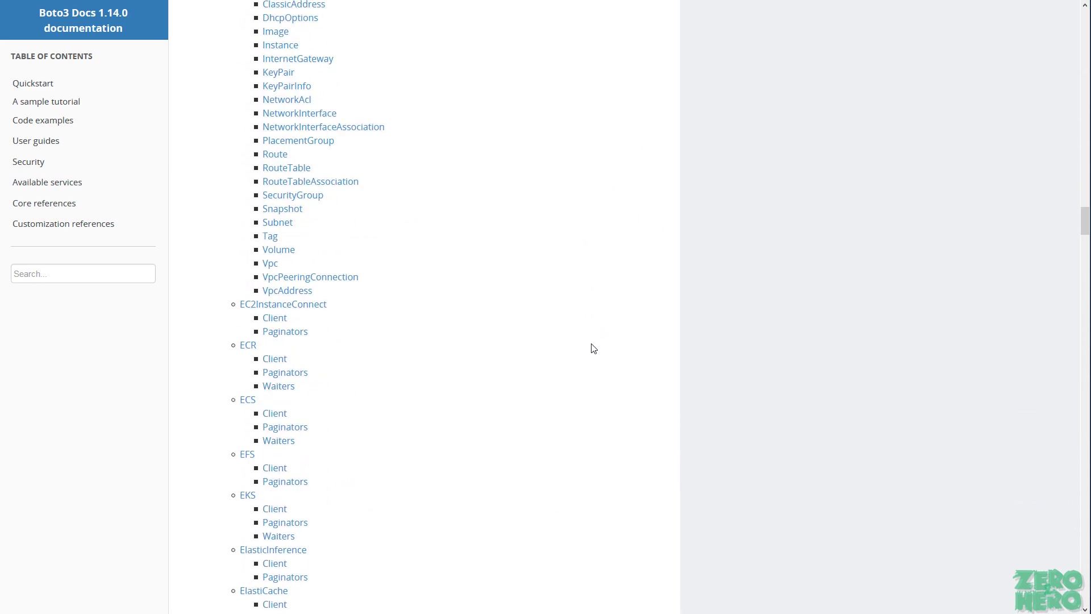
scroll(591, 348, "down", 3)
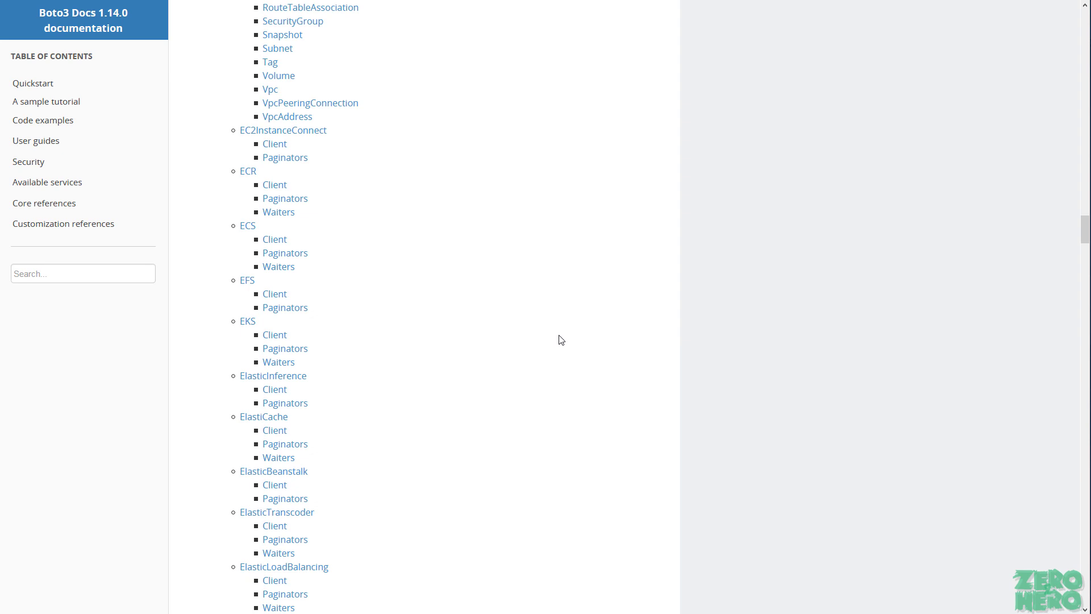
scroll(566, 333, "down", 2)
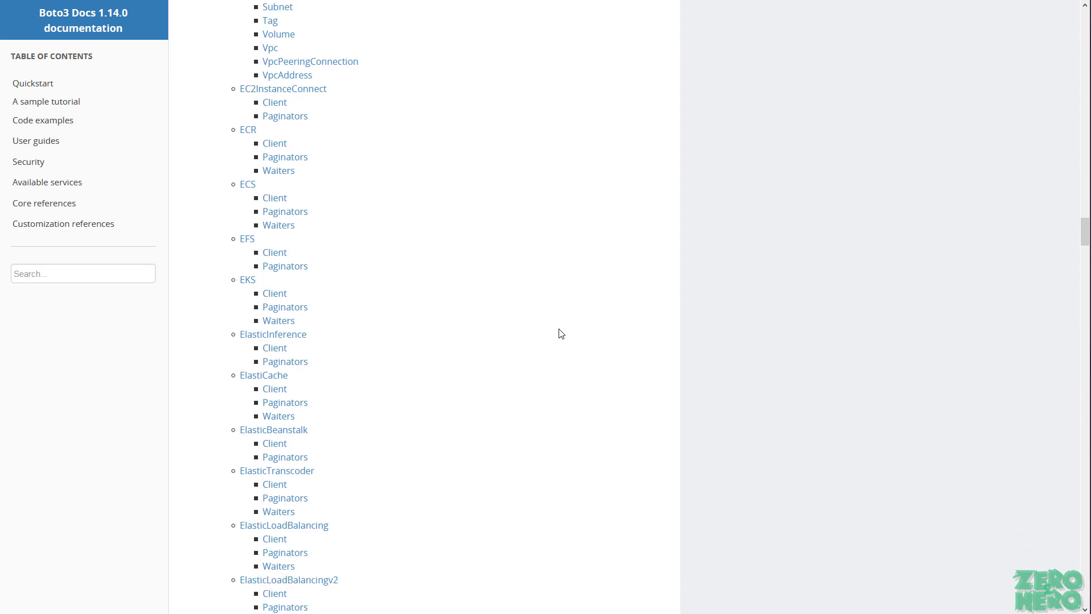
scroll(556, 341, "down", 3)
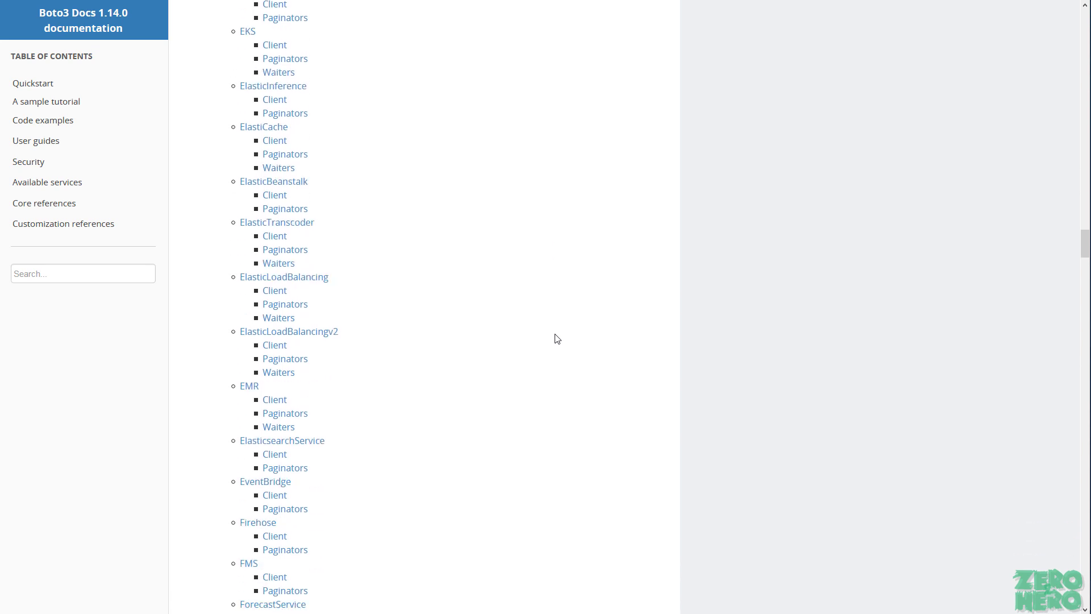
scroll(557, 341, "down", 2)
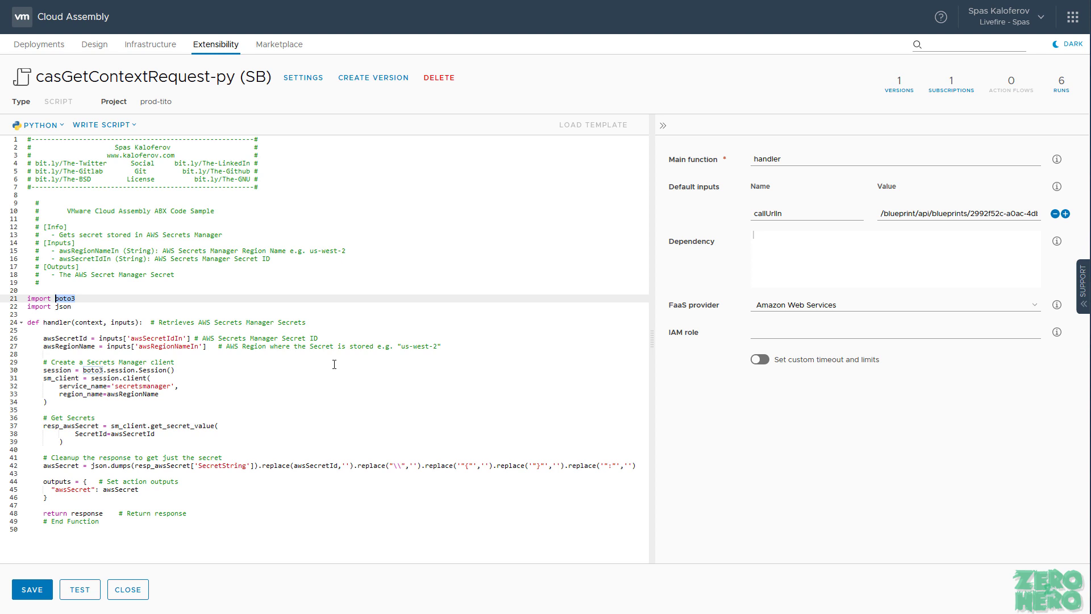
Step: Save the casGetContextRequest-py (SB) action with its Secrets Manager script
left_click(31, 597)
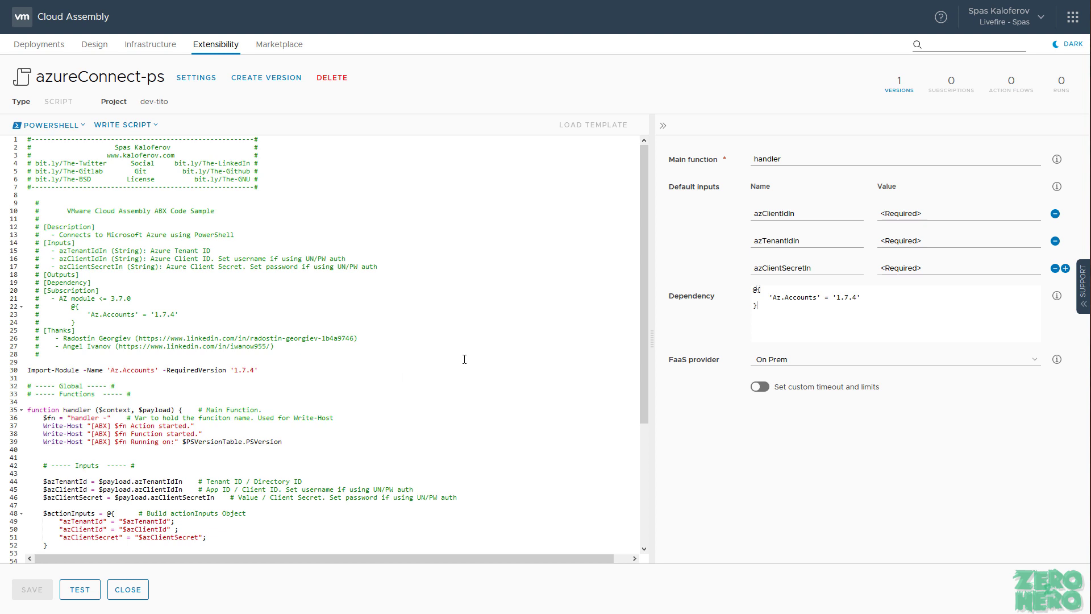
Step: Review the azureConnect-ps dependency, highlighting Az.Accounts 1.7.4 and the AZ module 3.7.0 note
key("ctrl+a")
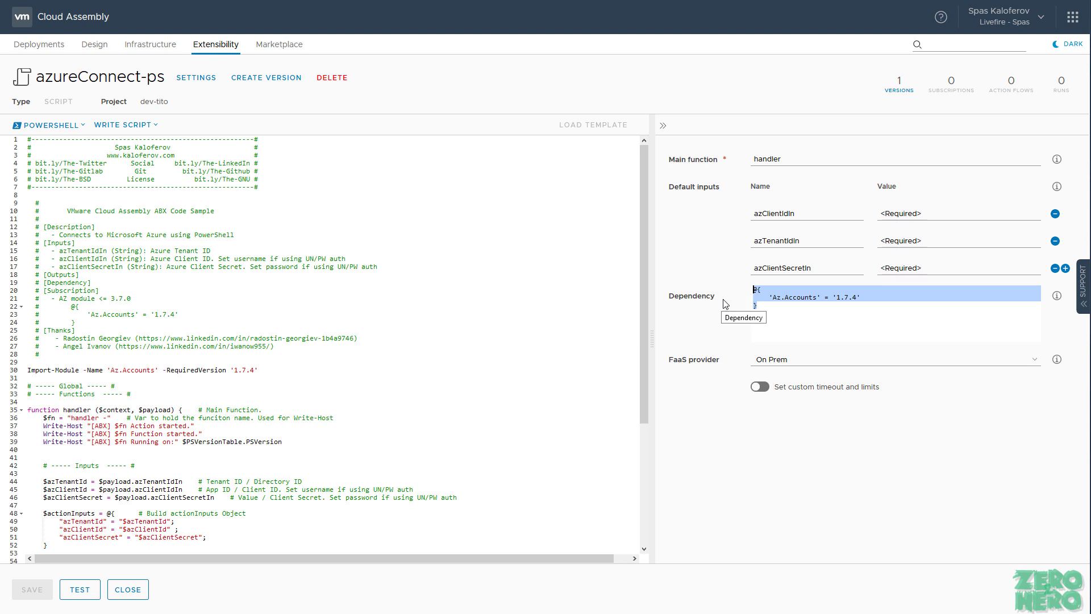
left_click(837, 297)
left_click_drag(857, 298, 833, 297)
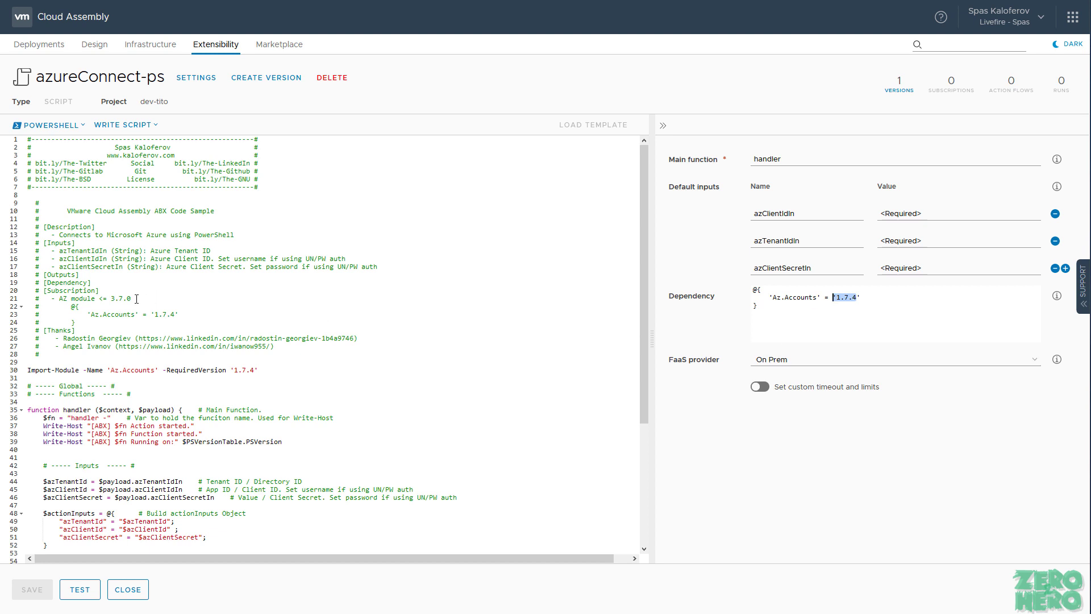
left_click_drag(134, 299, 112, 298)
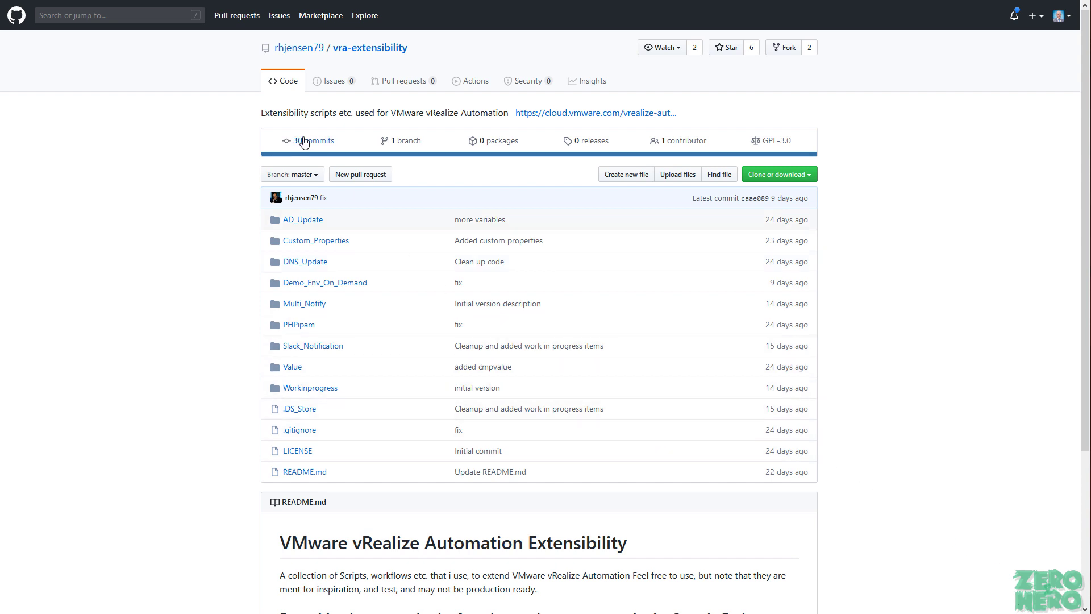
mouse_move(277, 54)
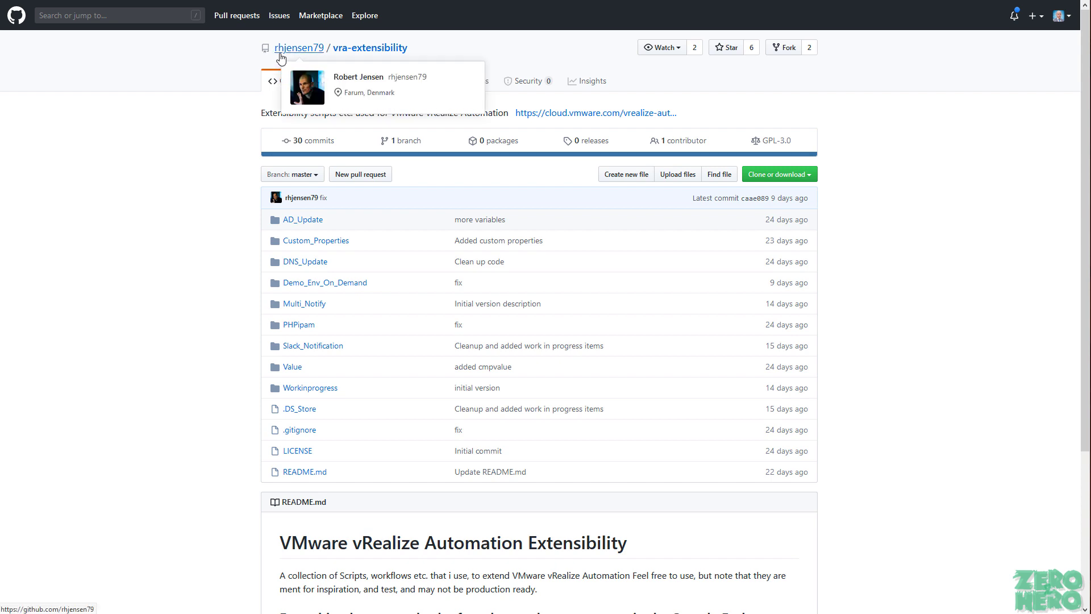